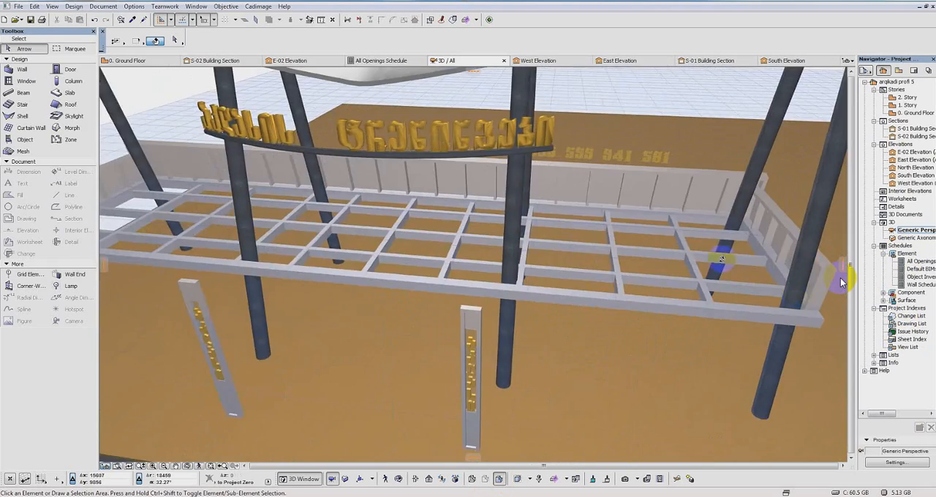
Step: Examine the railing curtain walls around the platform and how they meet at the corners
shift+middle_drag(716, 226, 664, 274)
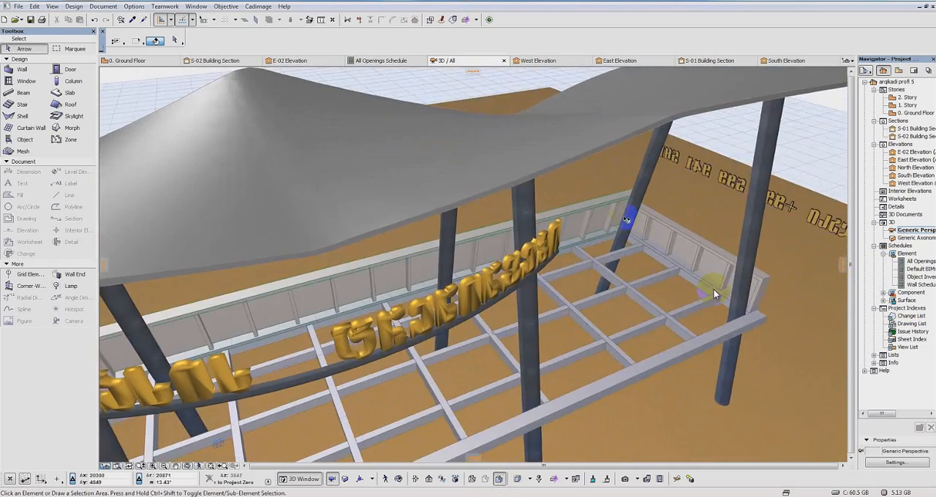
scroll(624, 226, up, 3)
shift+middle_drag(623, 231, 800, 200)
scroll(552, 211, up, 5)
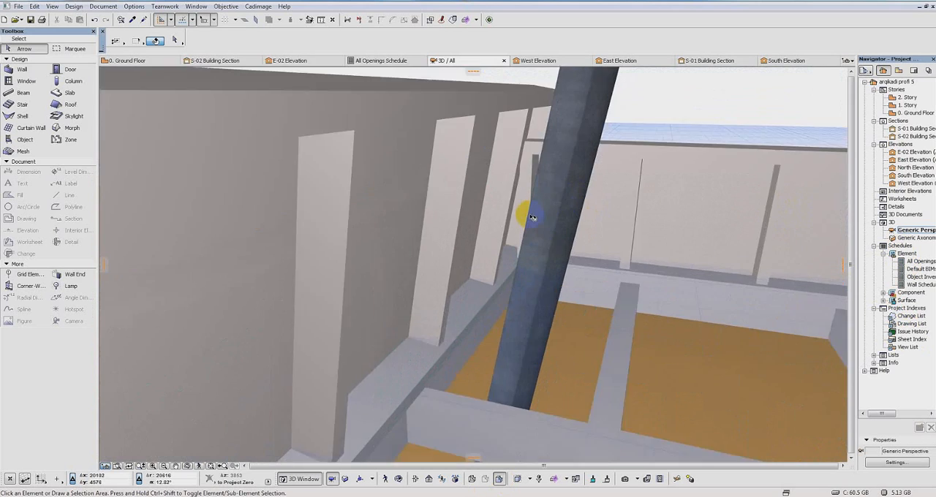
scroll(666, 169, down, 4)
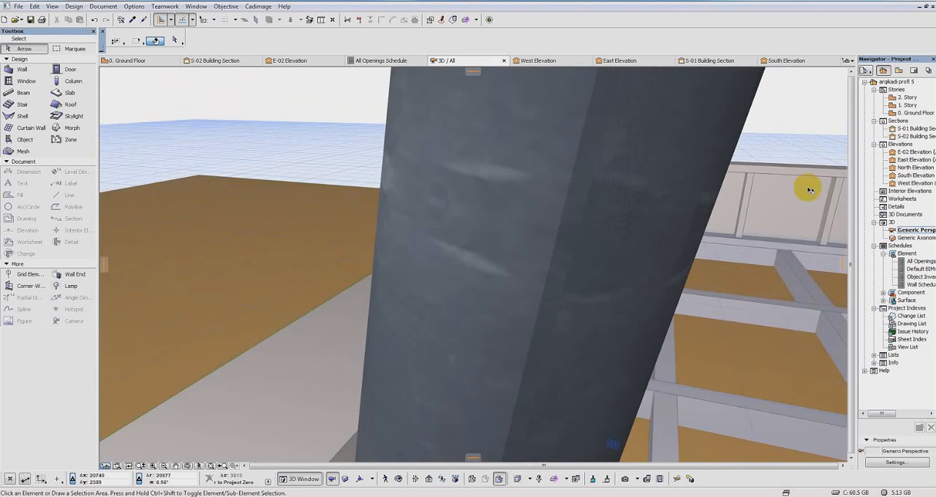
shift+middle_drag(807, 189, 458, 182)
scroll(679, 199, down, 8)
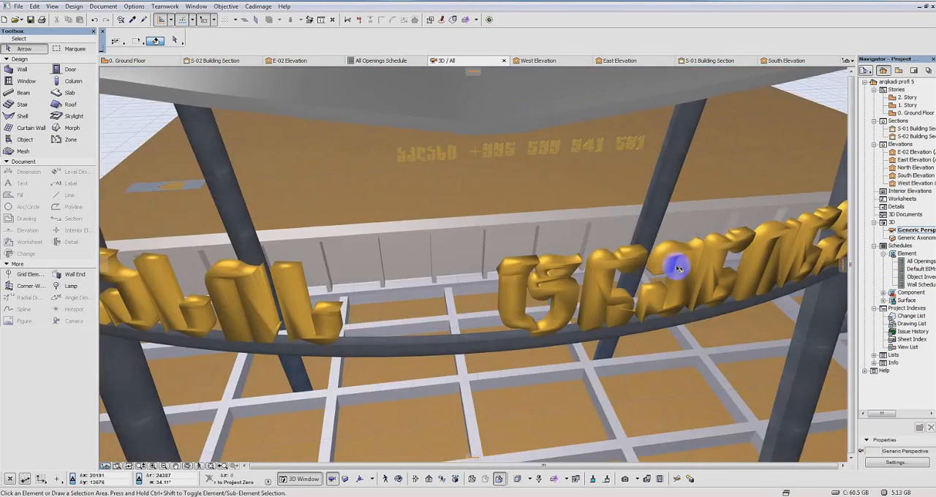
middle_drag(783, 259, 477, 196)
shift+middle_drag(578, 196, 300, 194)
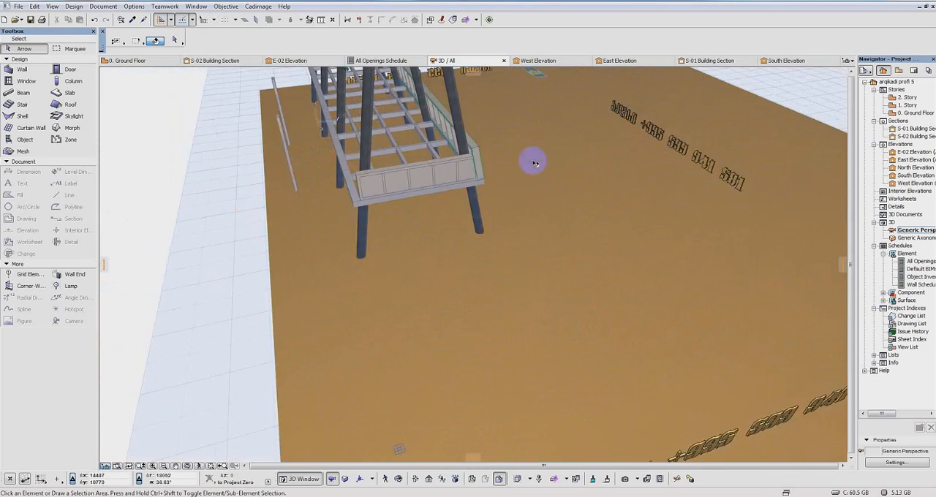
Step: Select the short curtain wall on the platform's end and open it for in-place editing
middle_drag(533, 161, 579, 255)
scroll(578, 285, up, 3)
scroll(578, 291, up, 1)
middle_drag(636, 267, 503, 228)
scroll(528, 249, up, 2)
click(546, 227)
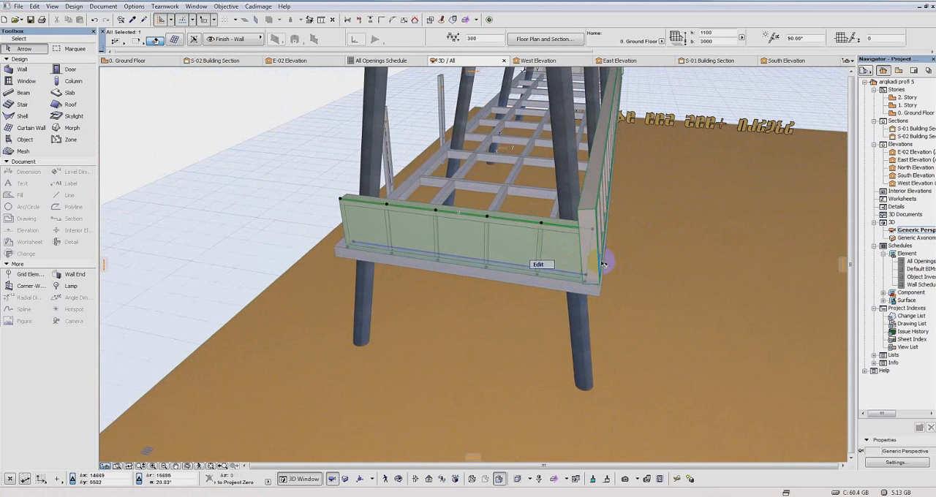
scroll(585, 242, up, 3)
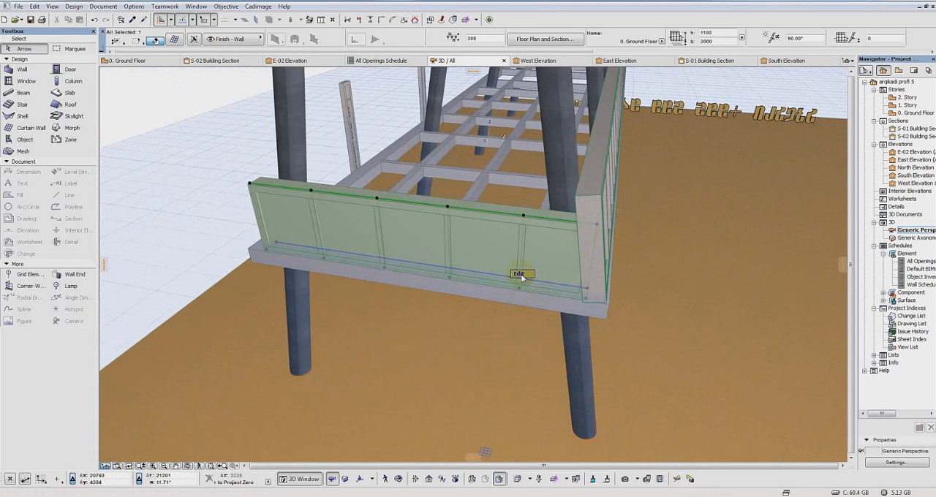
click(521, 275)
Step: Hide the frames and panels of the end curtain wall and show its scheme grid
click(124, 223)
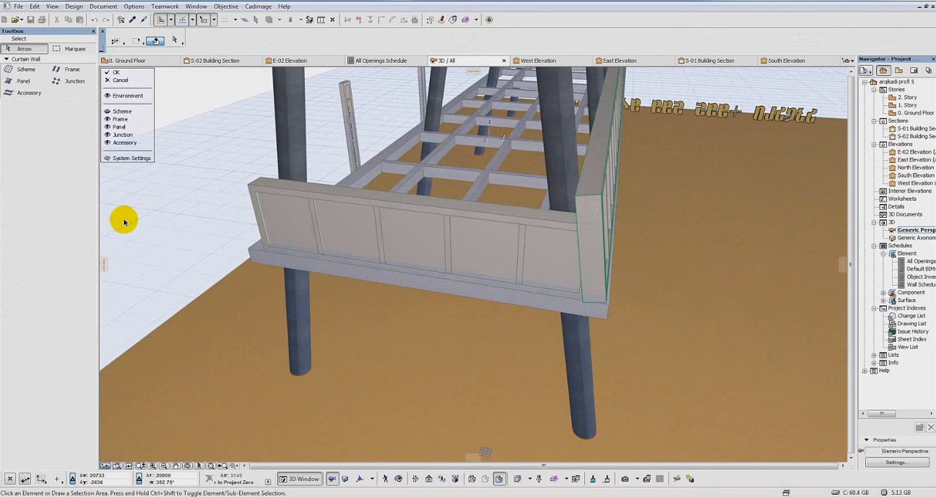
click(107, 119)
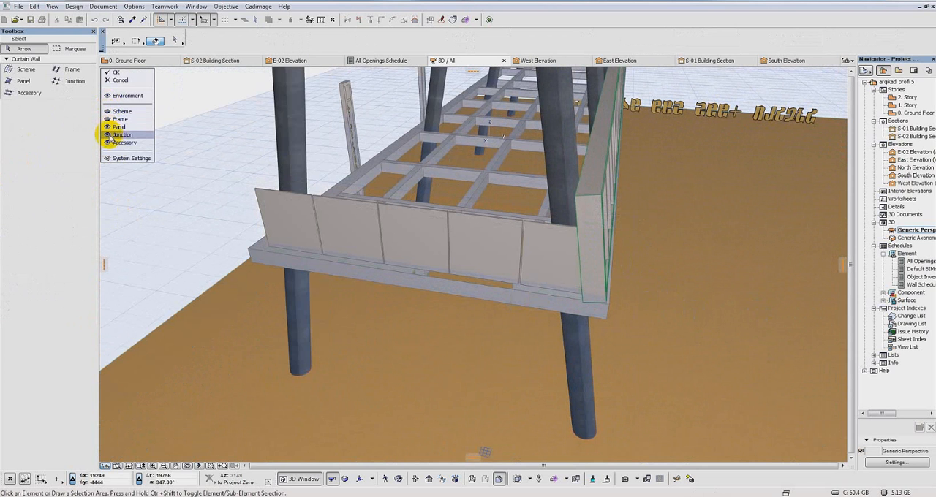
click(108, 127)
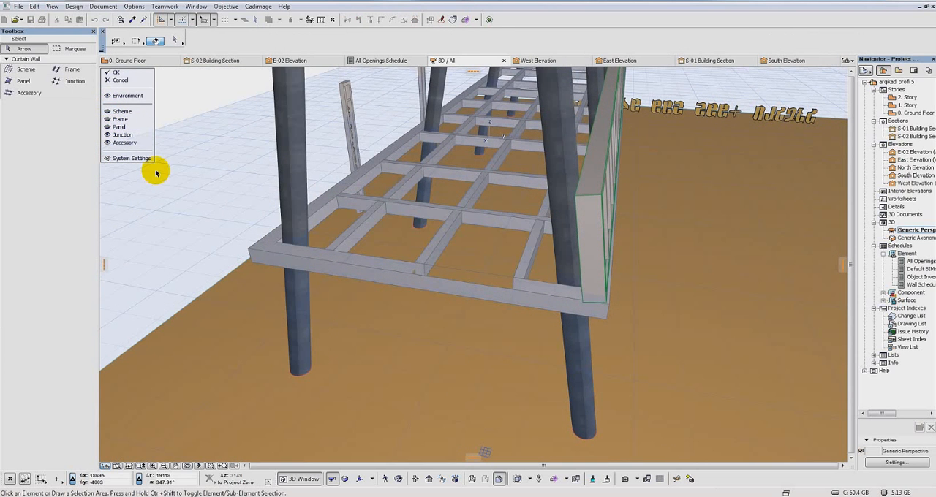
click(107, 127)
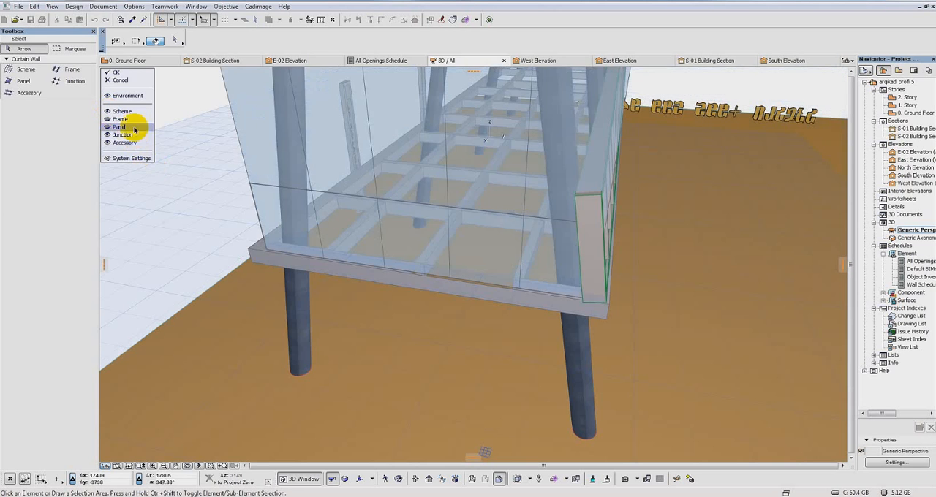
Step: Extend the end curtain wall's reference line about 861 mm outward past the long railing and apply the edit
shift+middle_drag(728, 276, 577, 185)
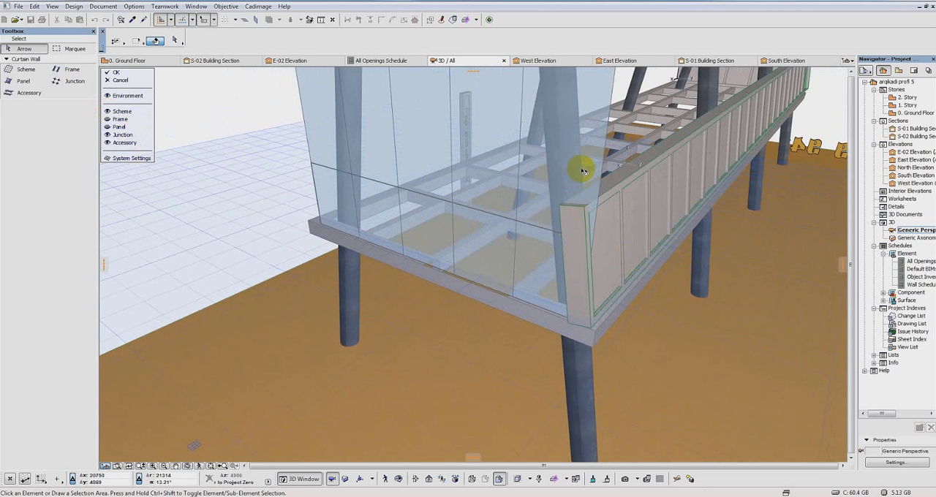
click(583, 171)
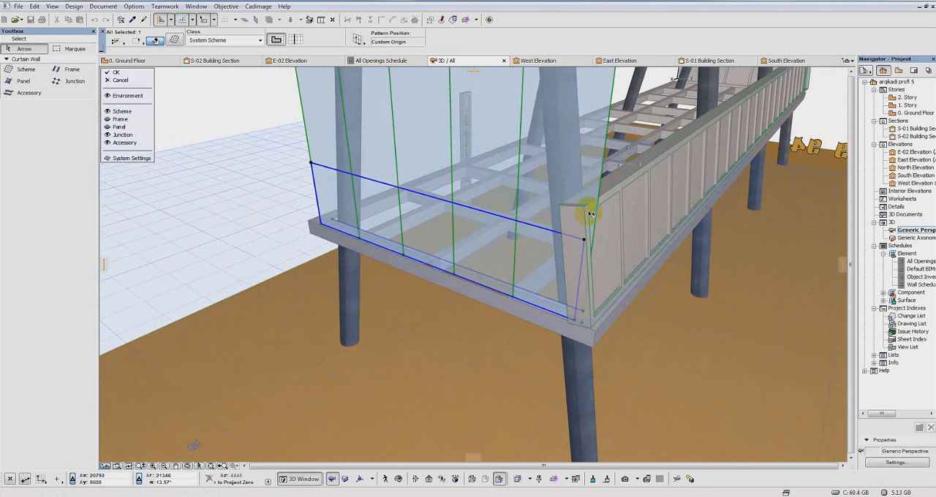
click(583, 314)
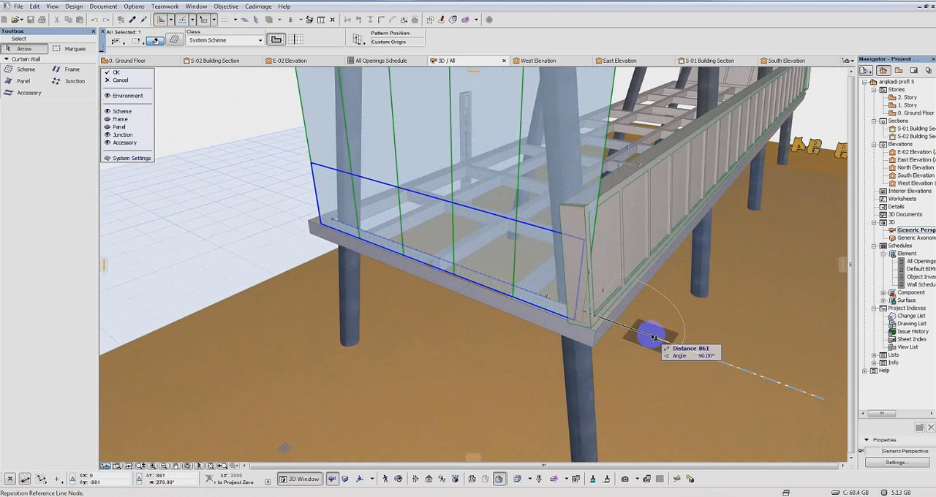
click(650, 335)
shift+middle_drag(641, 286, 765, 305)
shift+middle_drag(576, 252, 583, 282)
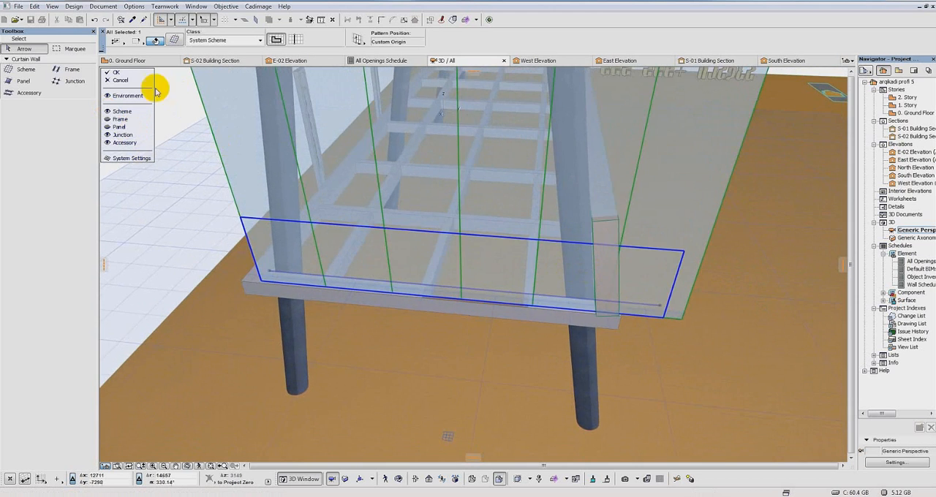
click(115, 73)
Step: Split the end curtain wall along the long railing's curtain wall and delete the piece protruding beyond it
shift+middle_drag(594, 169, 551, 301)
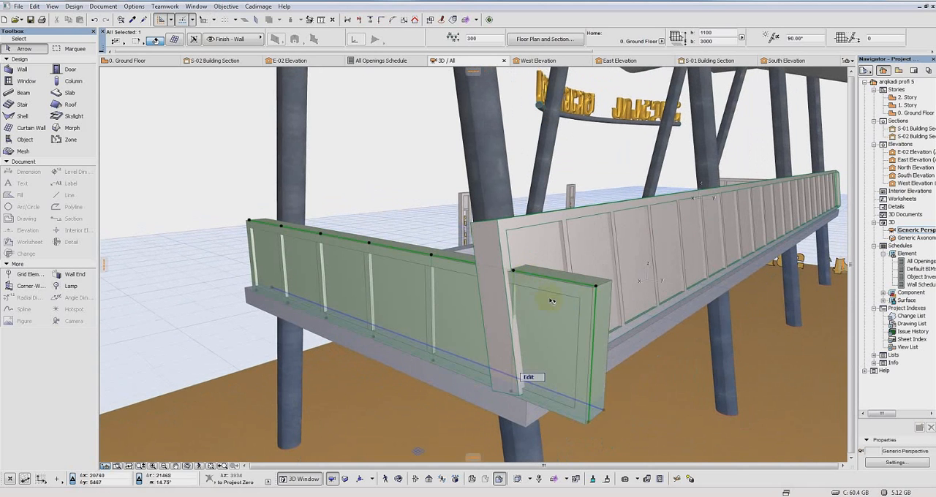
right_click(594, 299)
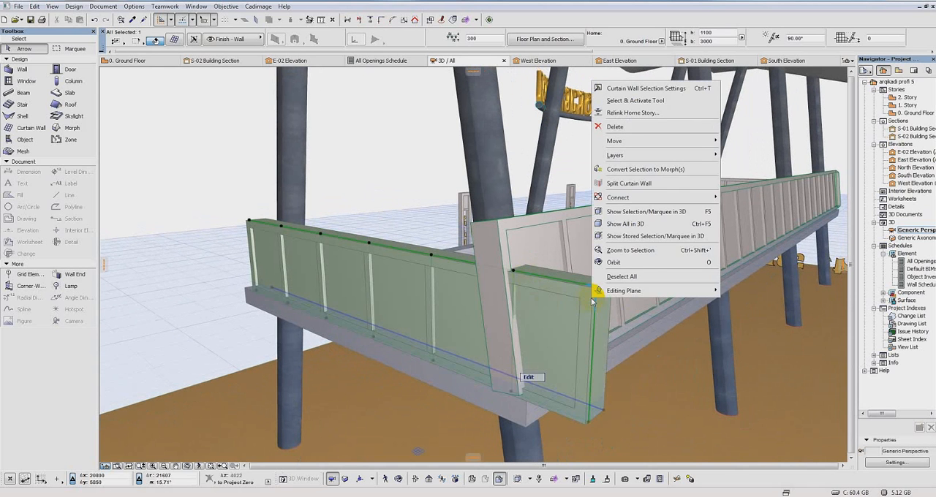
click(634, 184)
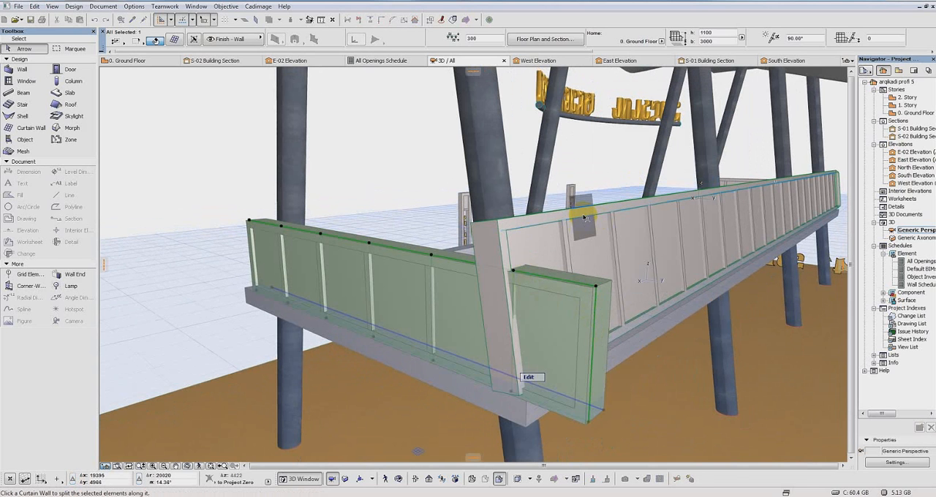
click(600, 311)
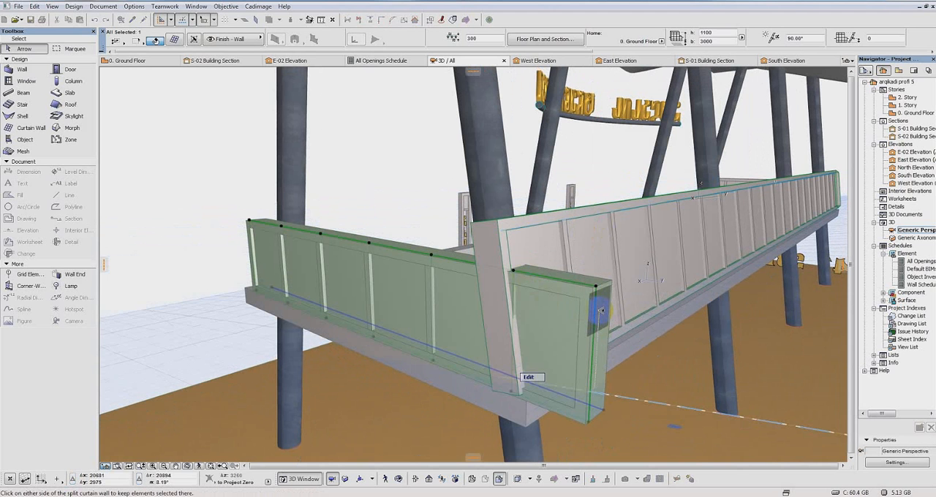
click(601, 312)
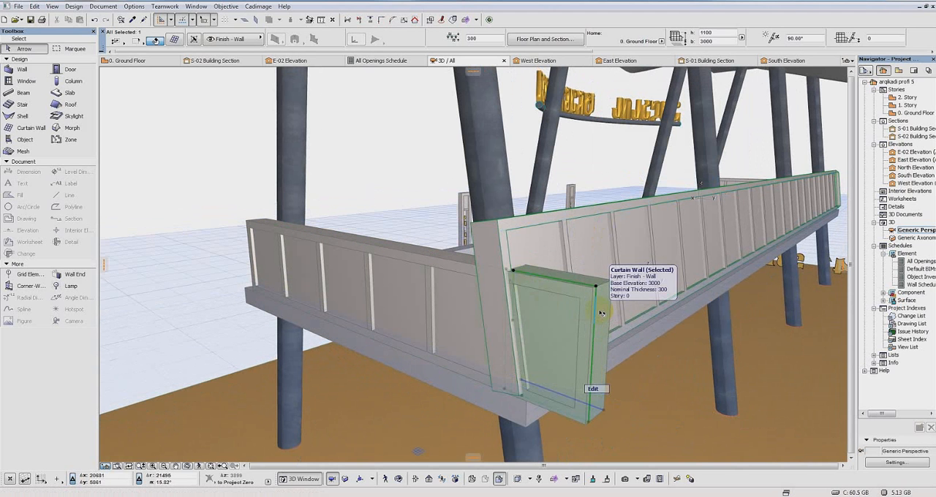
key(Delete)
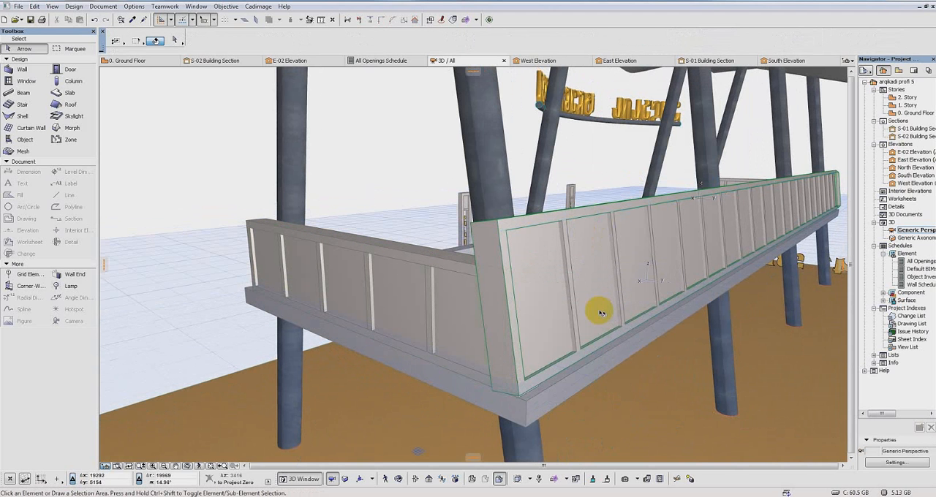
Step: Set the boundary frame placement of the long railing's curtain wall to Center on Boundary
shift+middle_drag(529, 301, 592, 248)
scroll(395, 188, up, 5)
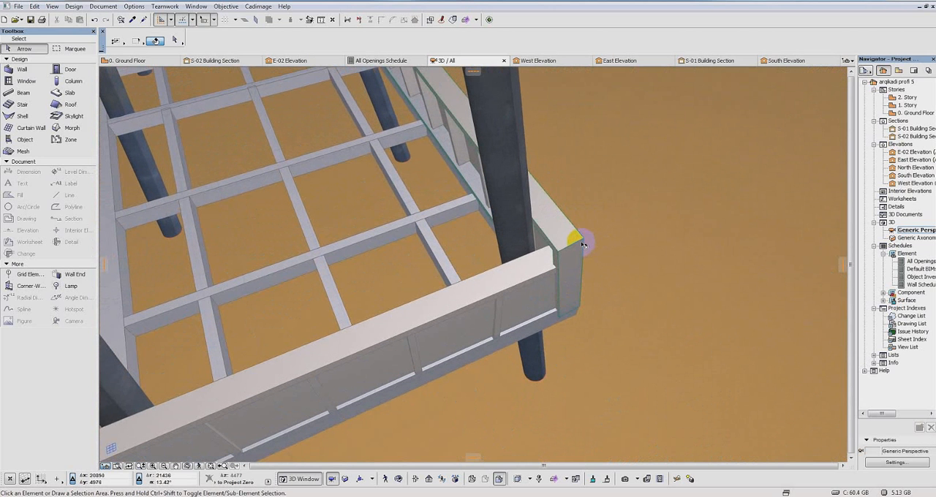
click(584, 244)
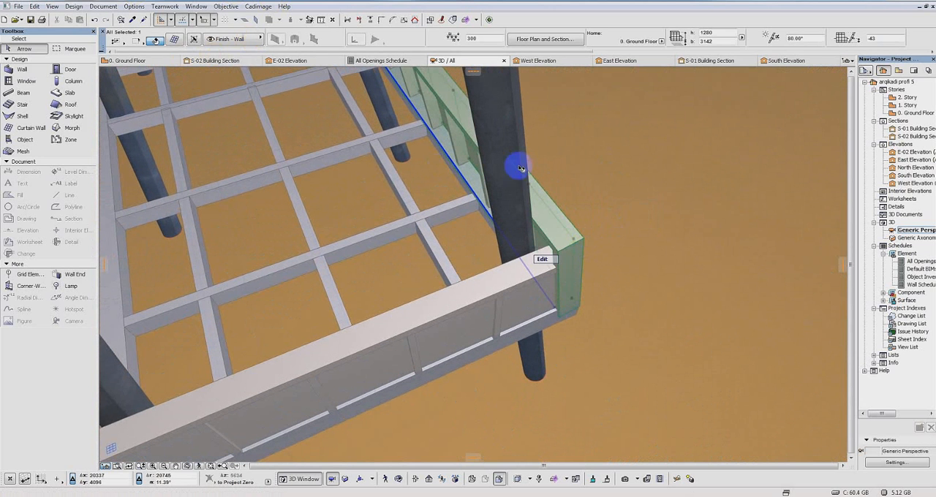
click(174, 40)
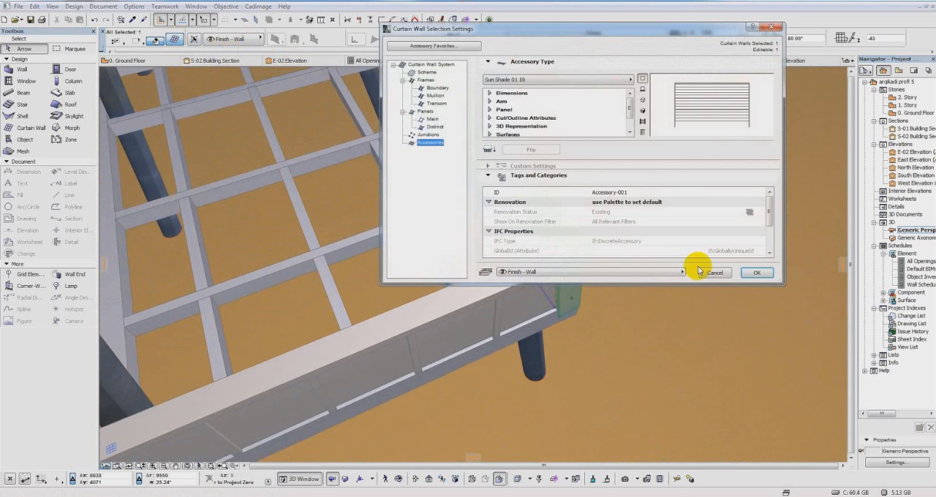
click(419, 65)
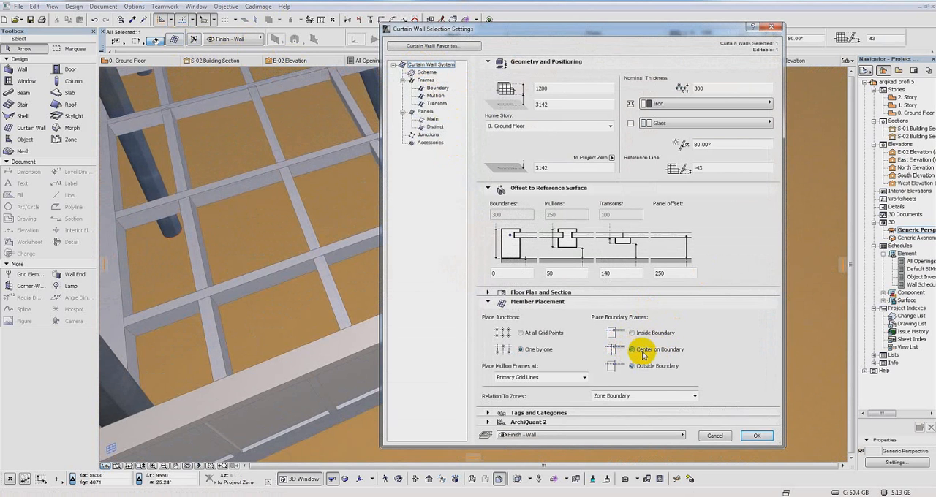
click(758, 436)
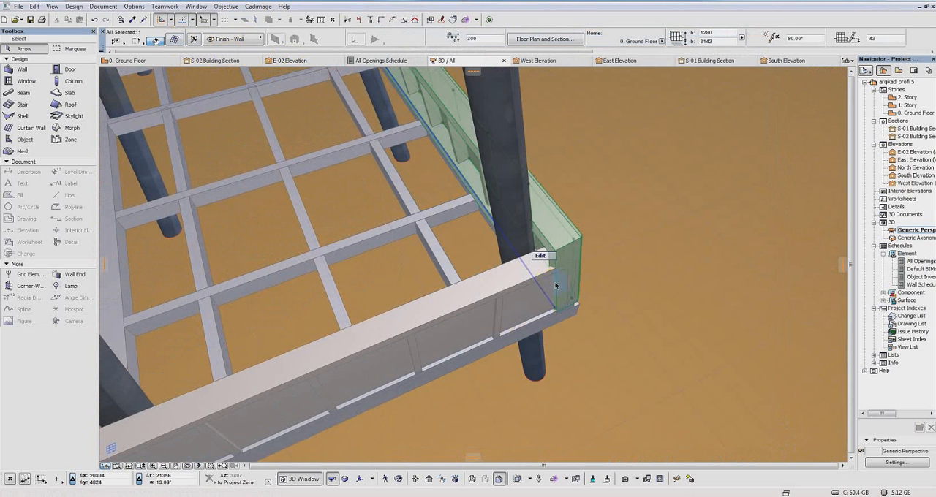
Step: Set the height of the long railing's curtain wall to 1100
scroll(546, 253, up, 3)
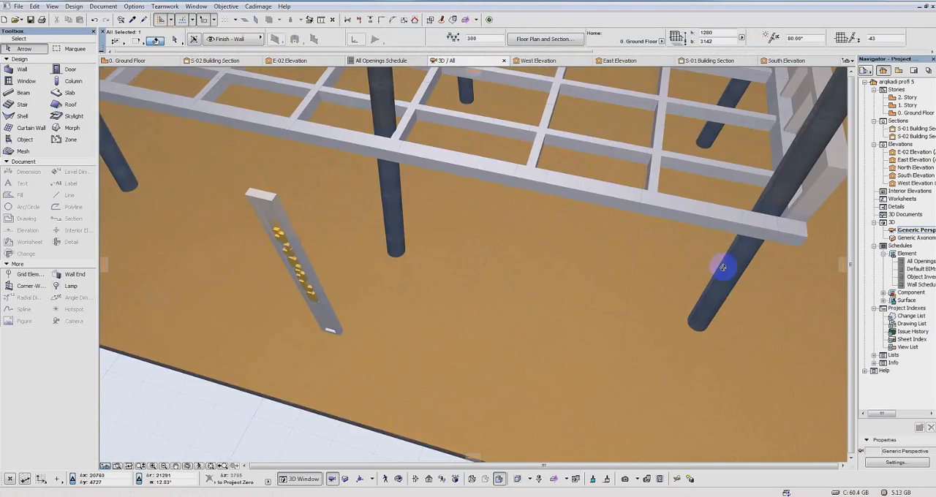
shift+middle_drag(724, 268, 545, 216)
shift+middle_drag(563, 271, 616, 261)
scroll(621, 290, down, 5)
shift+middle_drag(665, 330, 432, 105)
scroll(621, 160, up, 6)
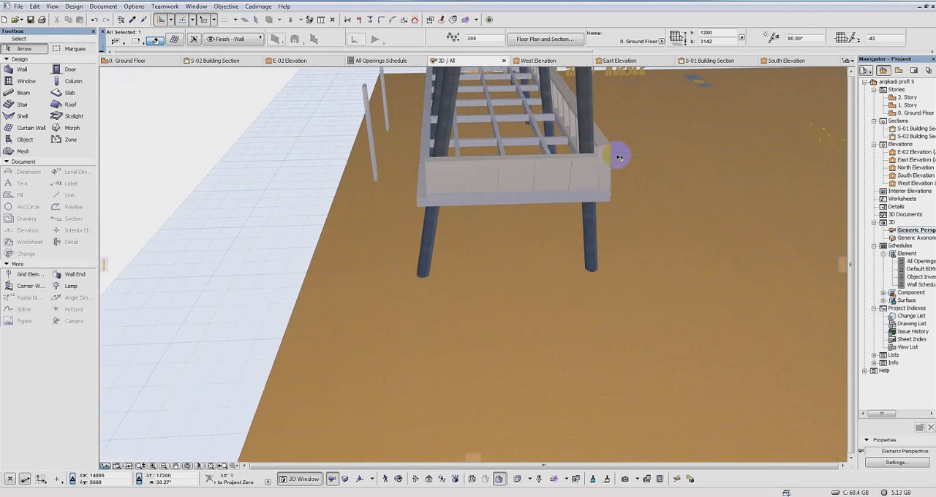
middle_drag(557, 207, 329, 215)
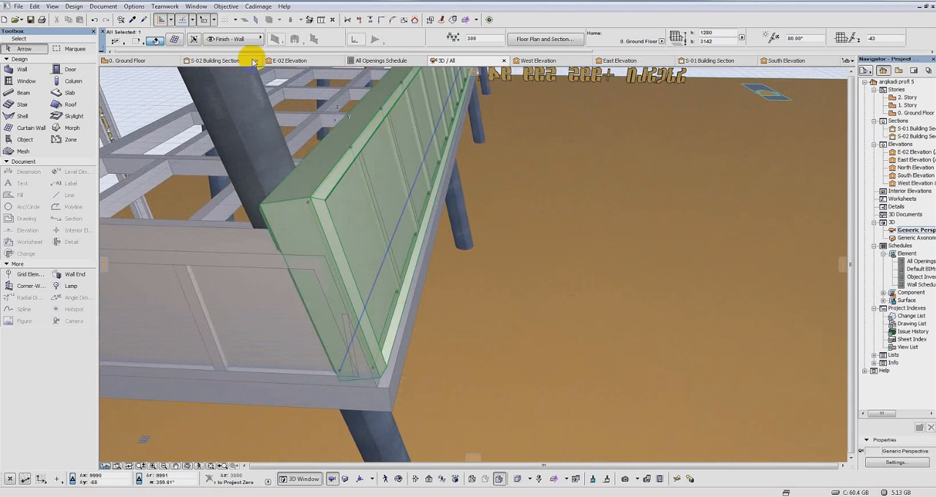
click(174, 40)
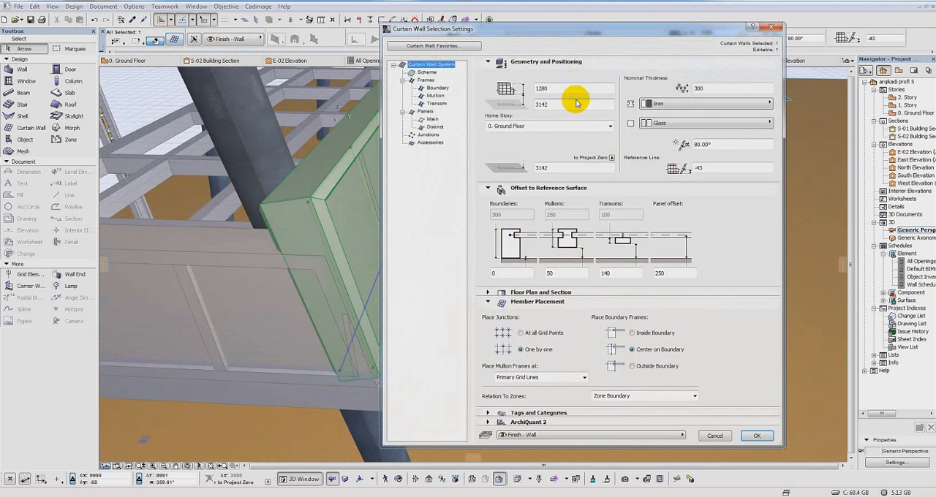
double_click(563, 90)
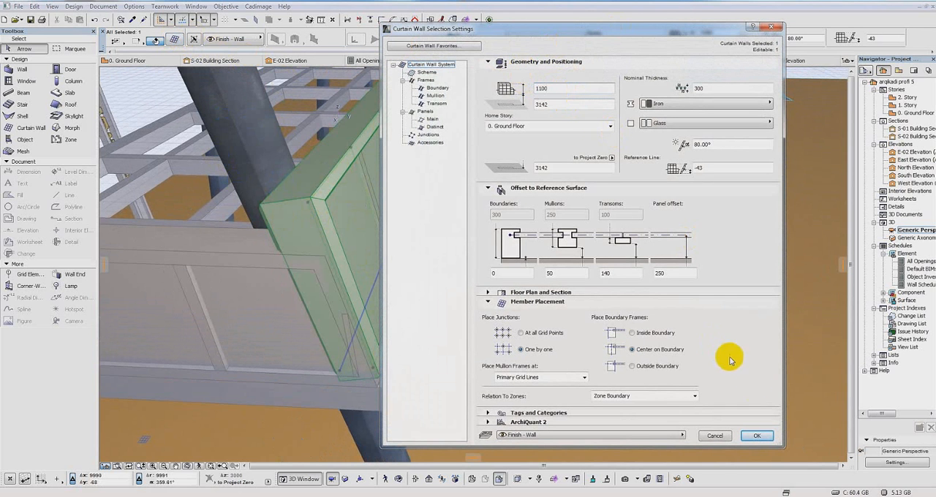
click(758, 436)
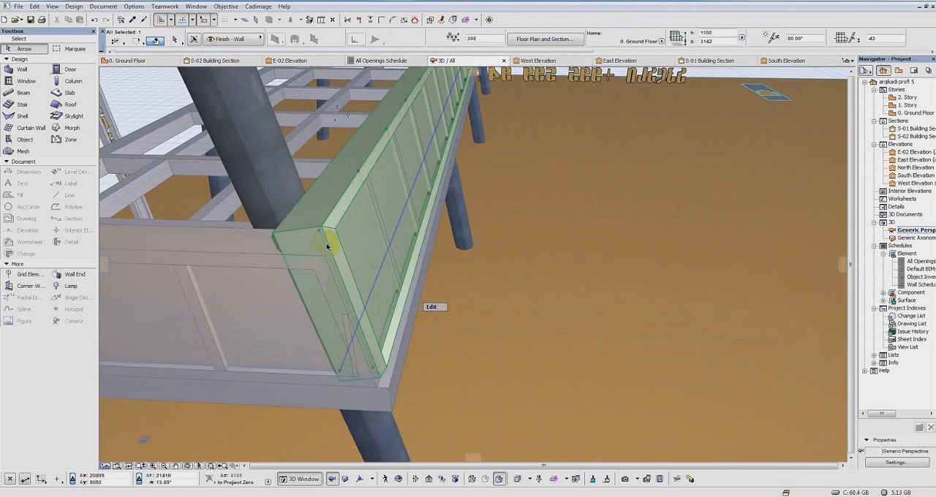
Step: Lower the long railing's curtain wall to a base elevation of 3043
shift+middle_drag(327, 246, 586, 270)
shift+middle_drag(650, 244, 596, 293)
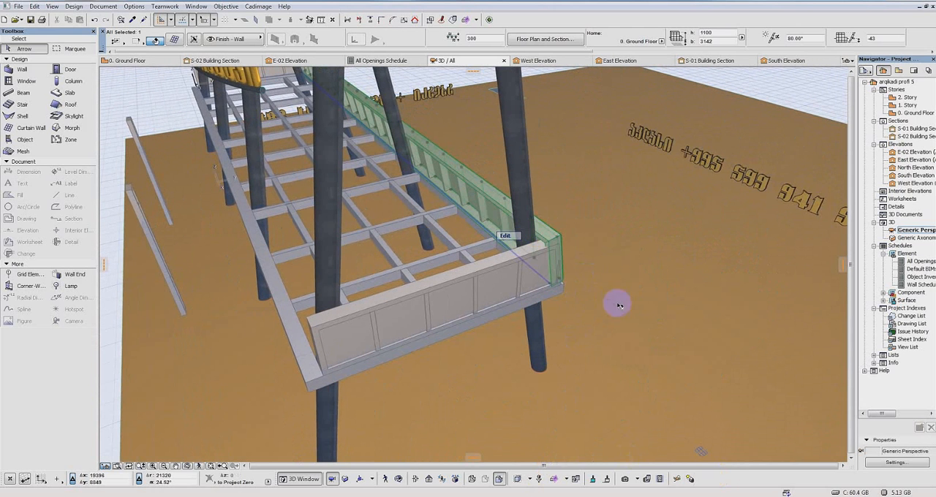
shift+middle_drag(626, 315, 527, 297)
shift+middle_drag(629, 278, 609, 270)
shift+middle_drag(630, 239, 425, 222)
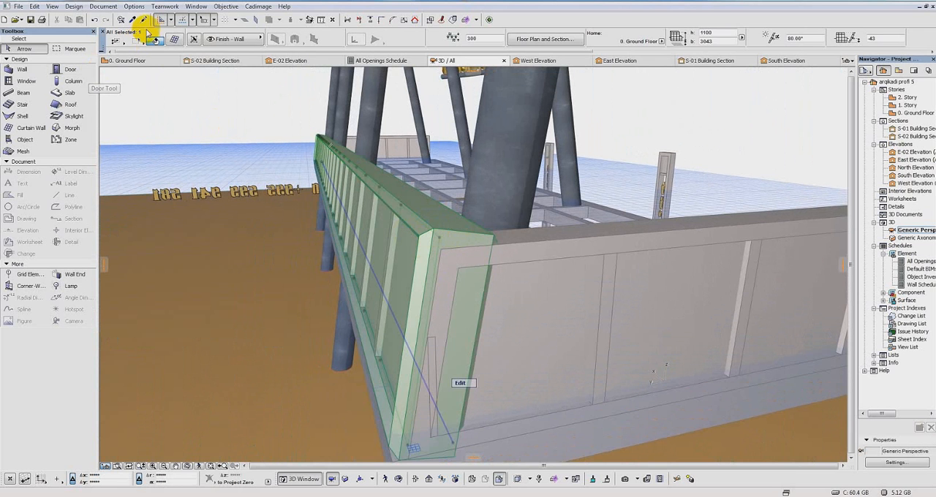
Step: Review the available boundary frame types in the settings of the long railing's curtain wall
click(175, 40)
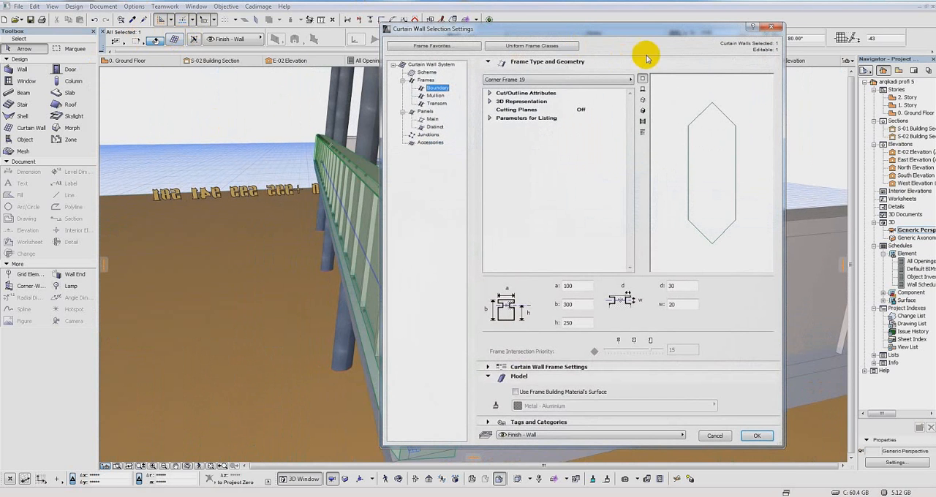
drag(668, 36, 511, 59)
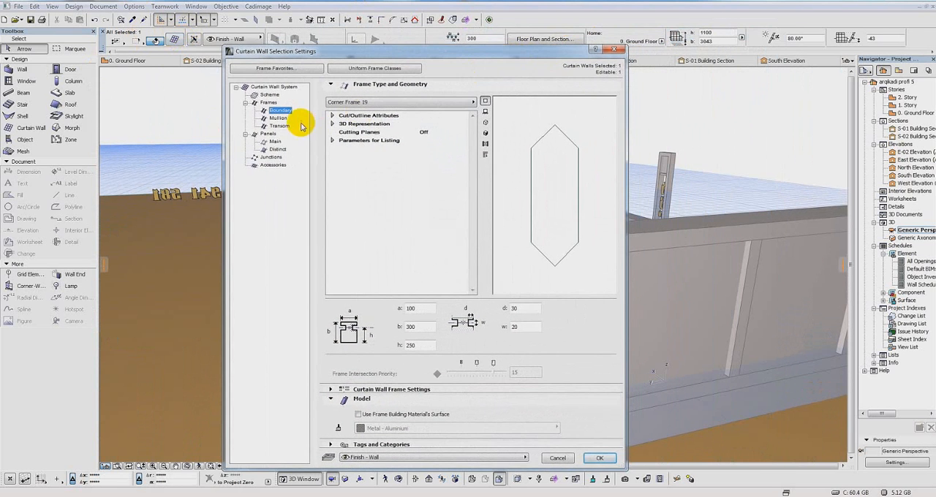
click(473, 106)
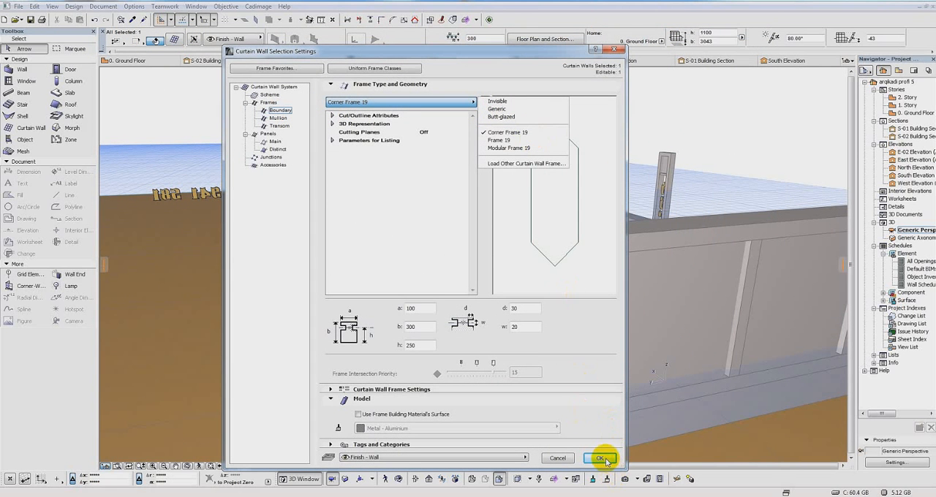
click(420, 255)
click(600, 459)
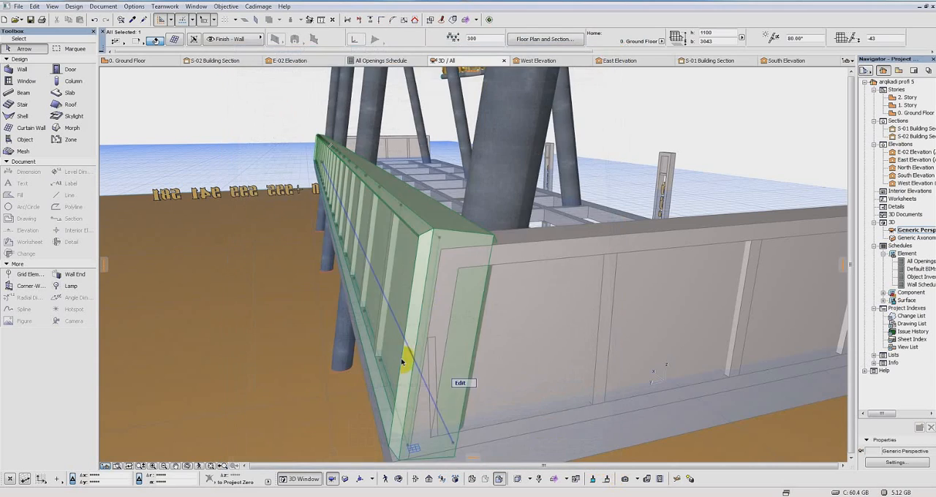
Step: Examine the railing corner and the platform's beam grid in 3D from inside and above
shift+middle_drag(426, 298, 267, 247)
scroll(437, 278, up, 3)
scroll(543, 234, up, 1)
scroll(420, 218, up, 3)
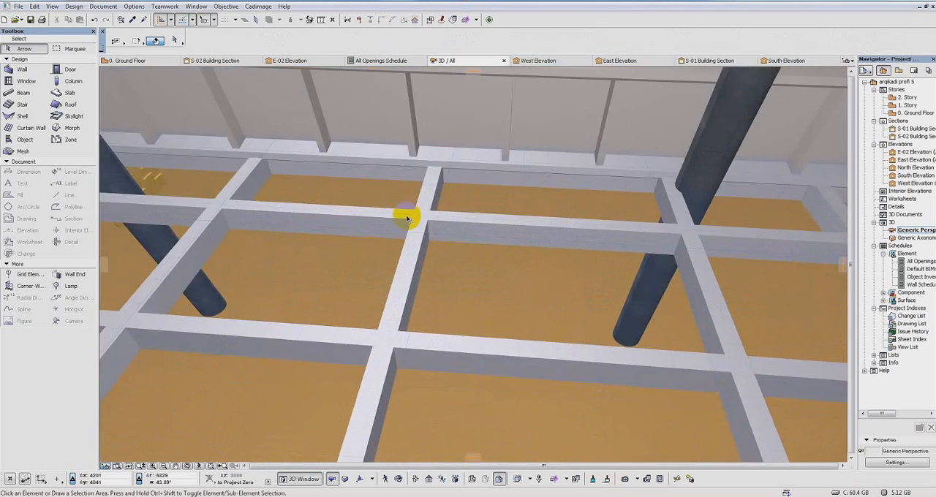
middle_drag(408, 217, 575, 274)
scroll(505, 258, down, 2)
scroll(437, 272, down, 1)
shift+middle_drag(437, 272, 482, 447)
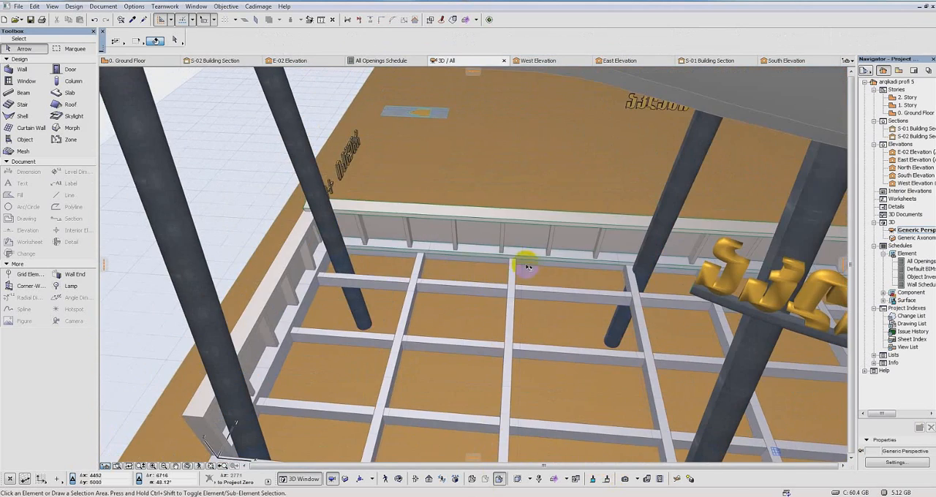
shift+middle_drag(468, 274, 535, 262)
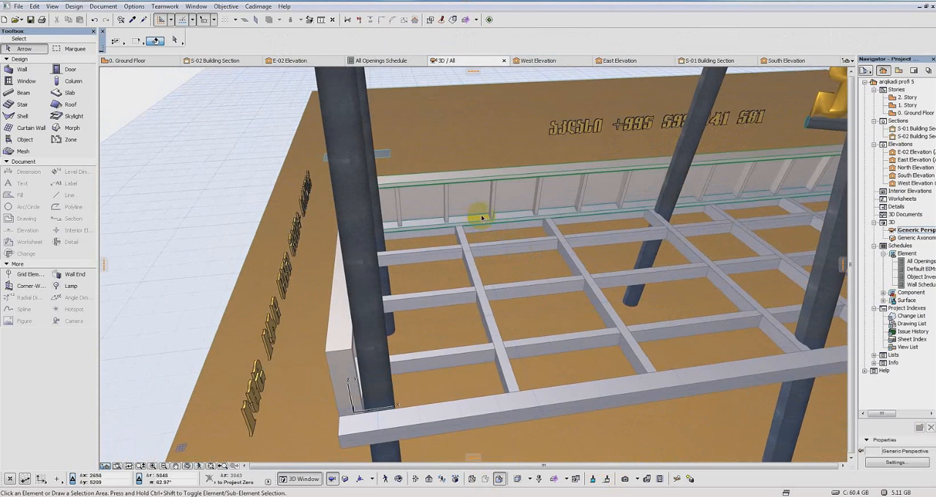
scroll(489, 278, up, 3)
scroll(399, 192, up, 2)
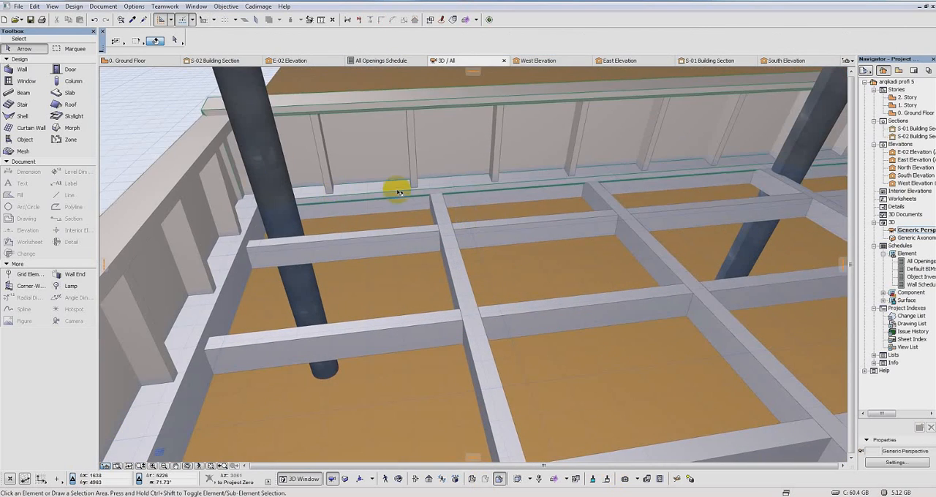
scroll(658, 207, down, 3)
middle_drag(655, 208, 364, 271)
Step: On the Ground Floor plan, set the default beam to the Equal Angles 2 profile with an elevation of 3000
double_click(907, 113)
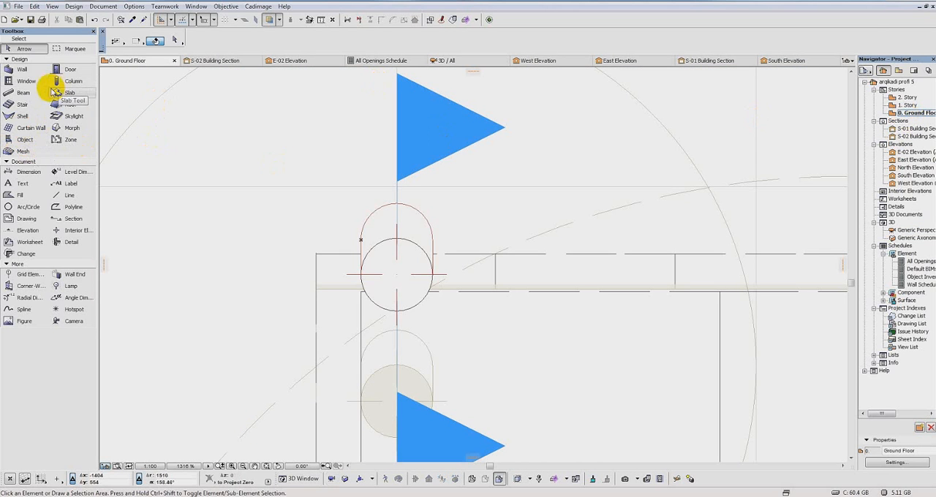
click(23, 95)
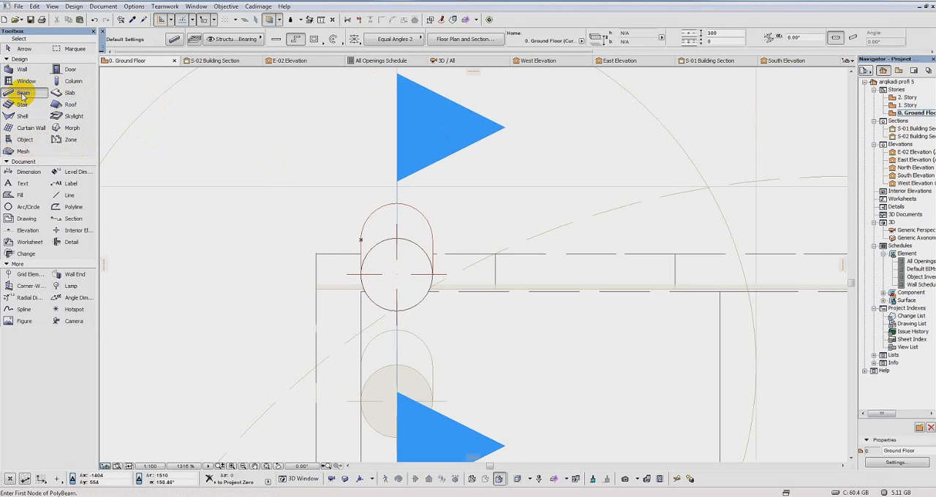
click(173, 40)
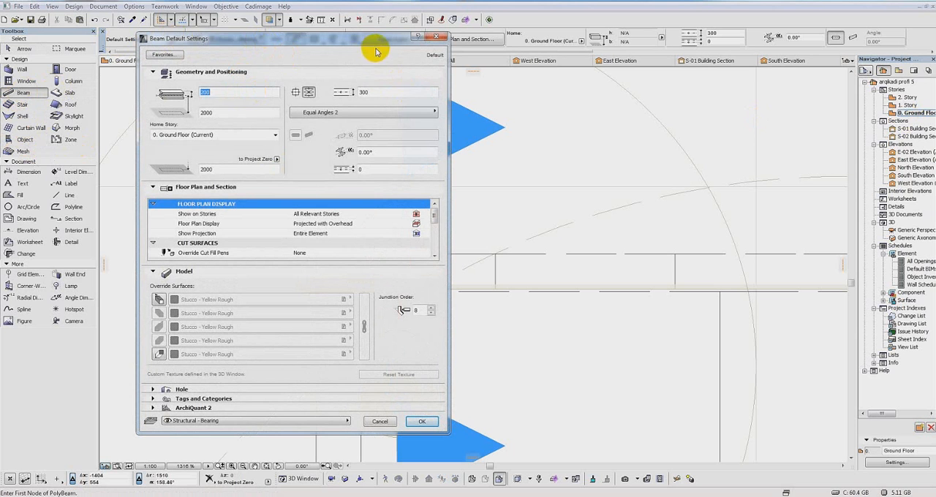
click(433, 113)
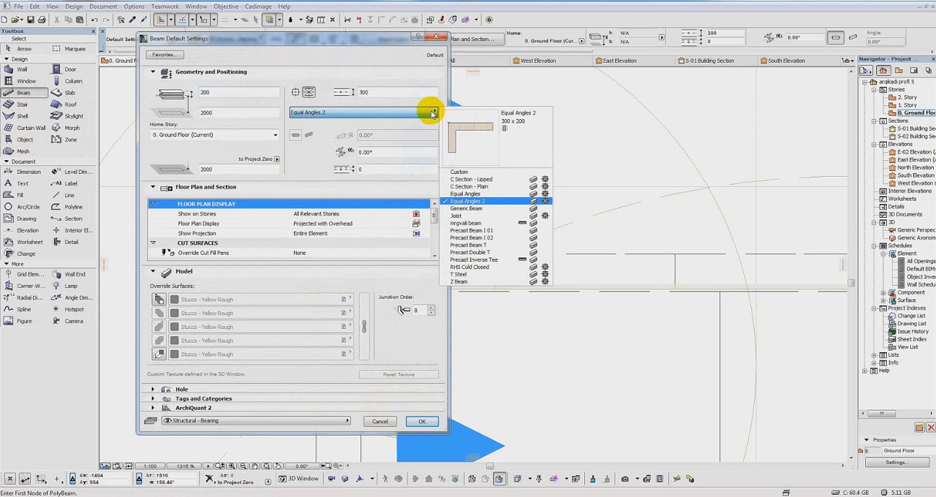
click(468, 203)
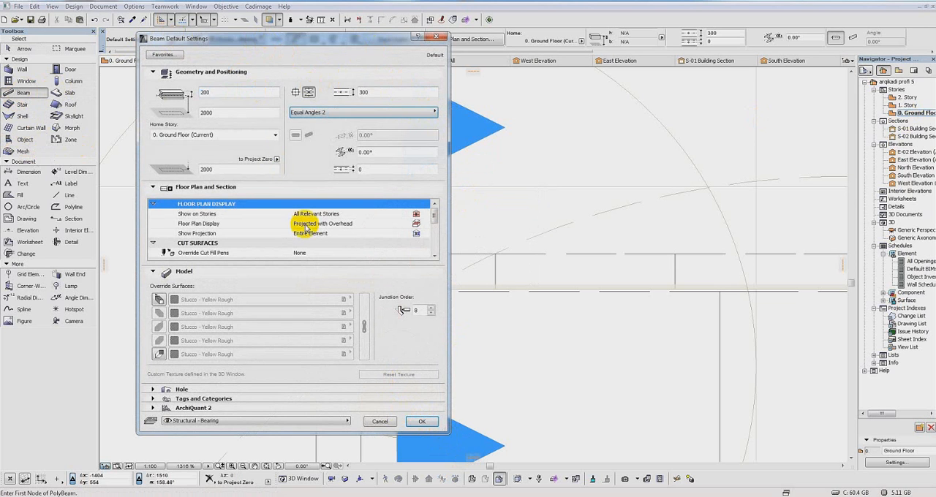
double_click(224, 115)
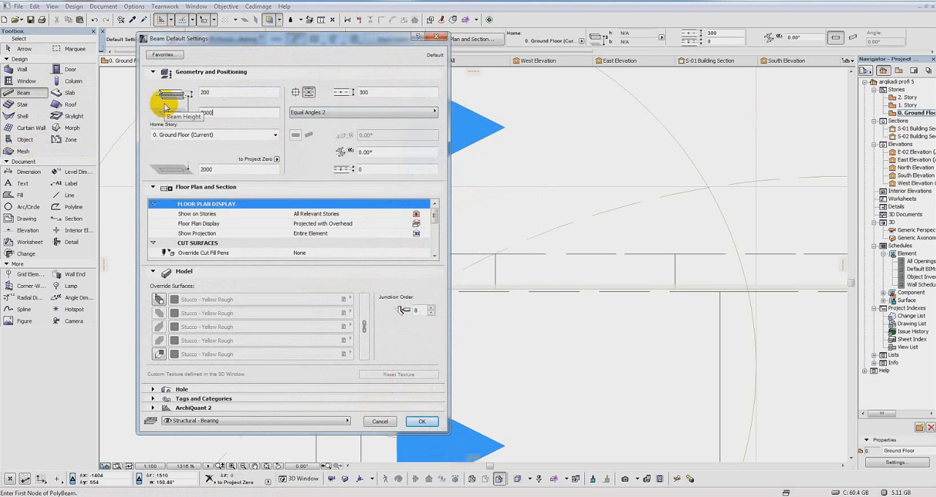
drag(351, 33, 351, 32)
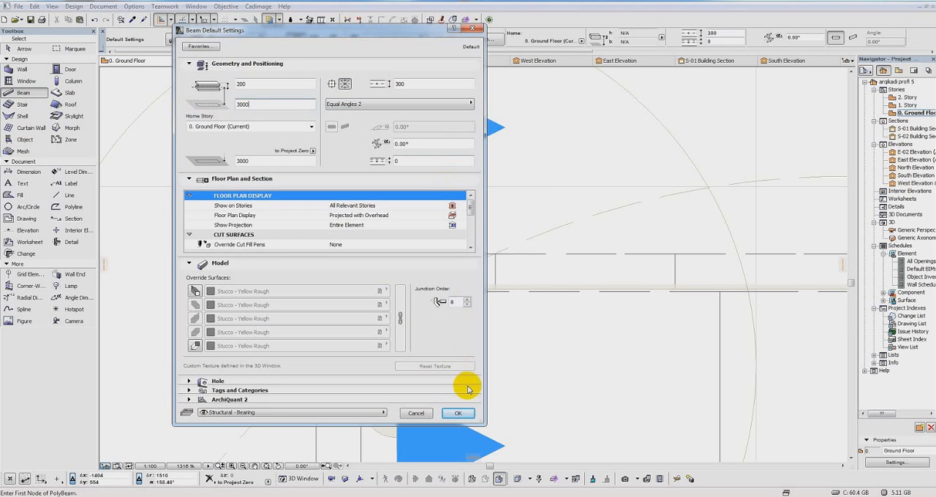
click(466, 415)
Step: Draw an Equal Angles 2 beam about 20400 long along the inner edge of the platform grid beside the long railing, corner to corner
scroll(340, 255, up, 2)
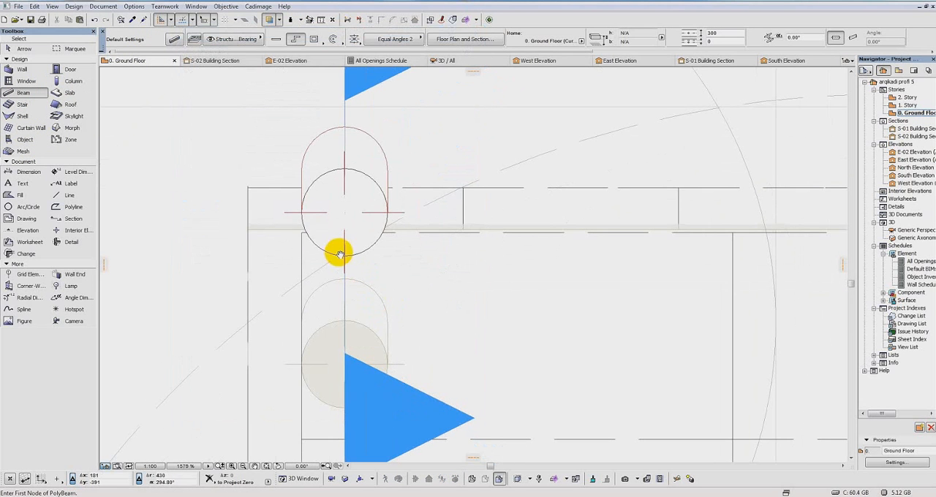
click(303, 233)
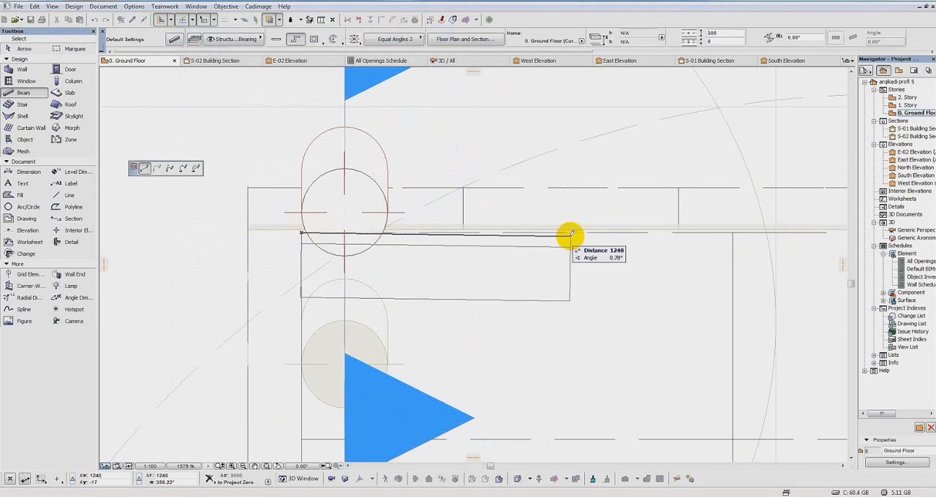
scroll(755, 237, down, 4)
middle_drag(754, 236, 277, 229)
scroll(278, 229, down, 7)
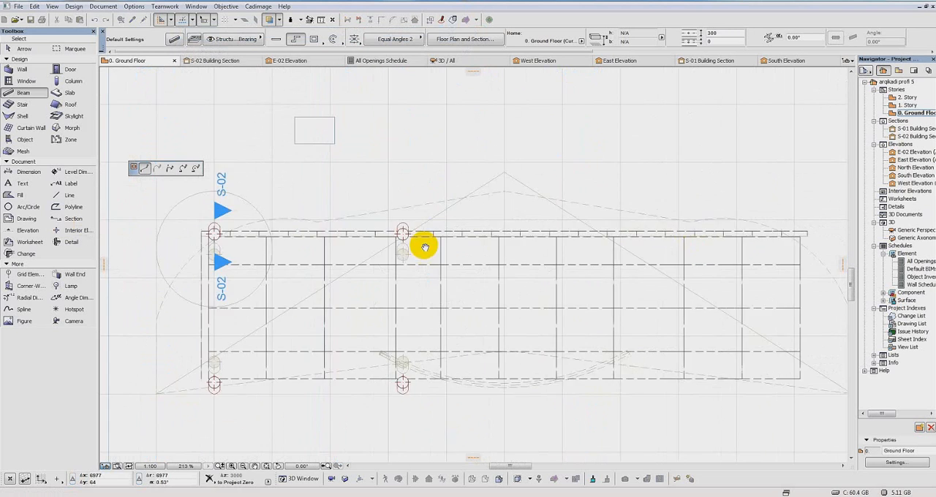
scroll(449, 240, up, 7)
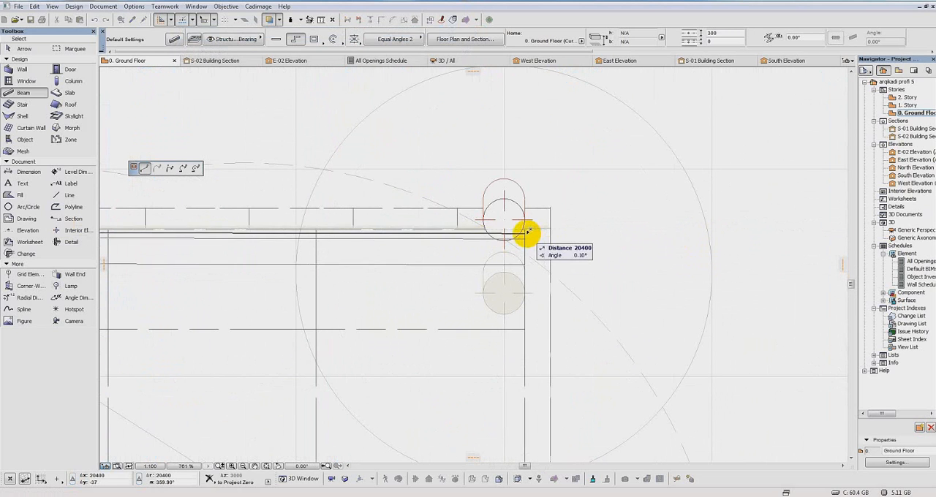
double_click(525, 230)
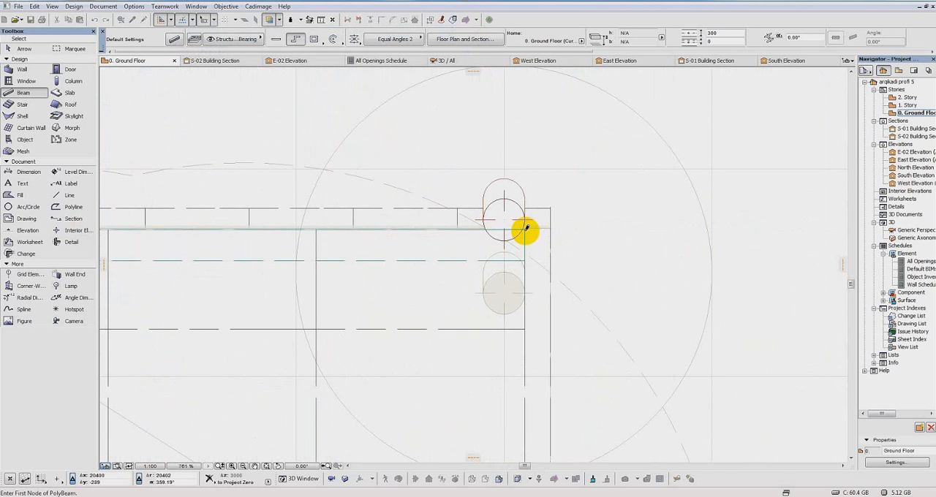
Step: Draw a second Equal Angles 2 beam about 20340 long along the platform grid's opposite long edge, corner to corner
scroll(525, 230, down, 3)
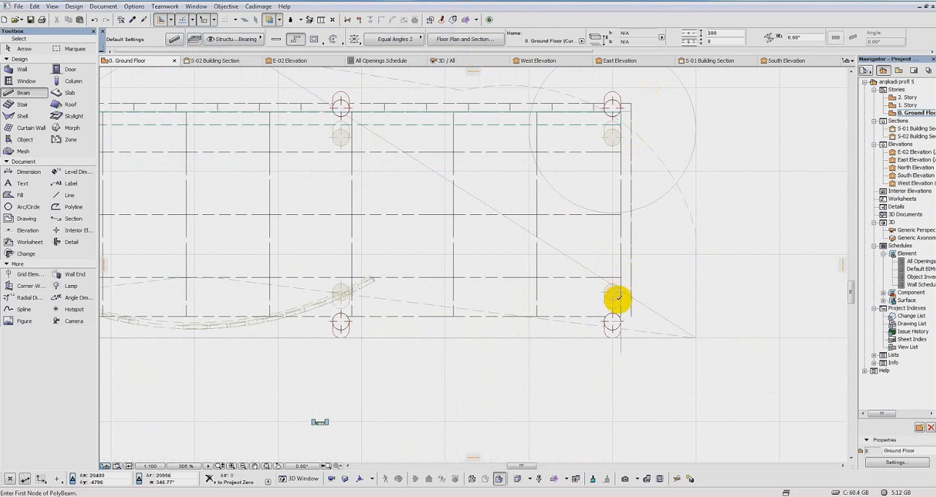
click(619, 317)
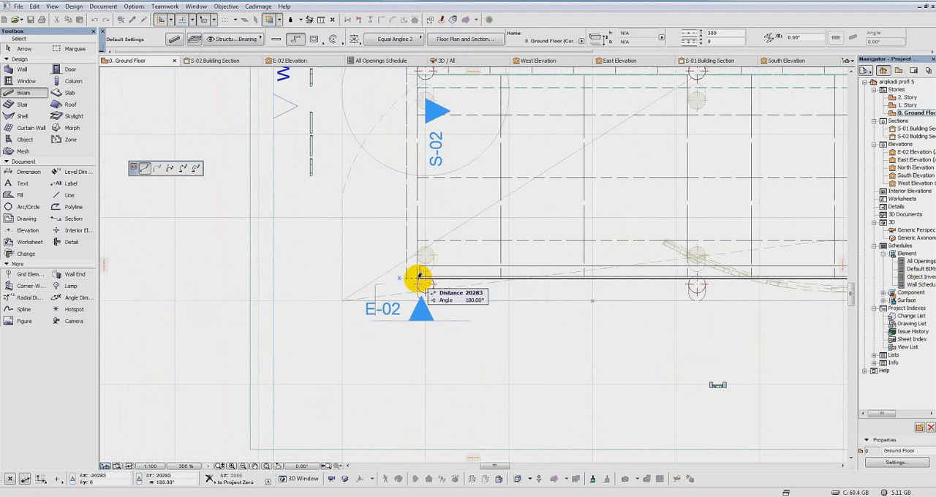
scroll(419, 276, up, 5)
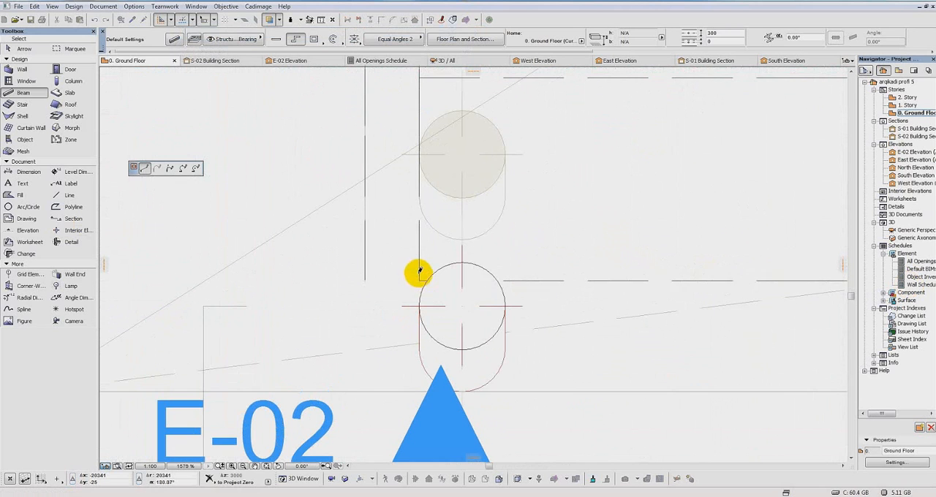
click(421, 277)
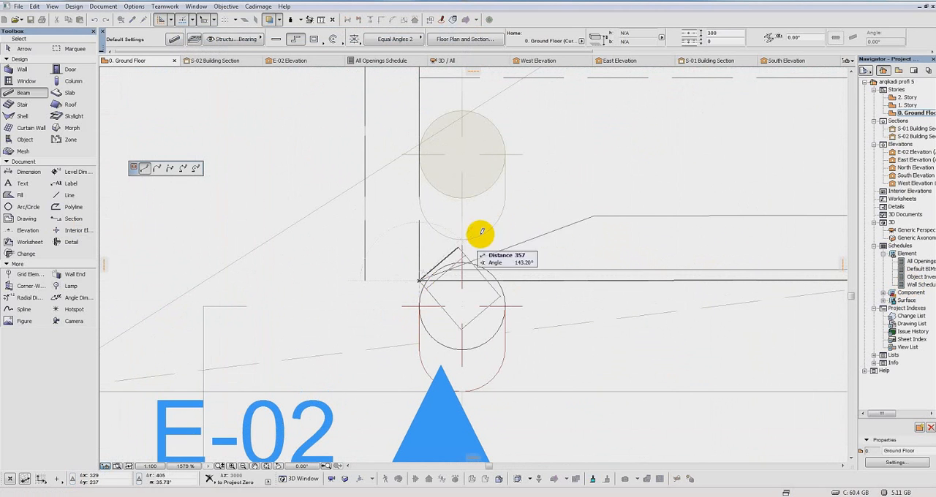
click(419, 280)
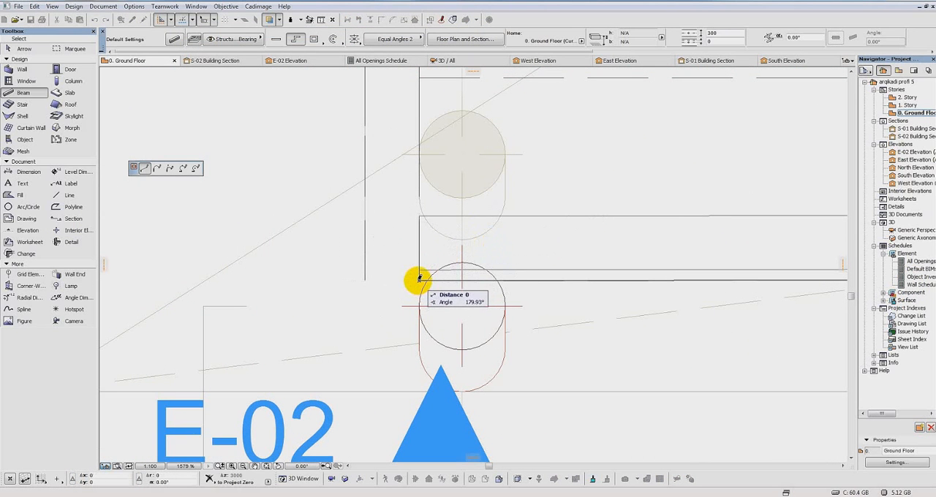
click(419, 279)
Step: Open the 3D perspective and examine the angle beams and the railing corner from several sides
scroll(603, 216, down, 4)
middle_drag(761, 197, 352, 203)
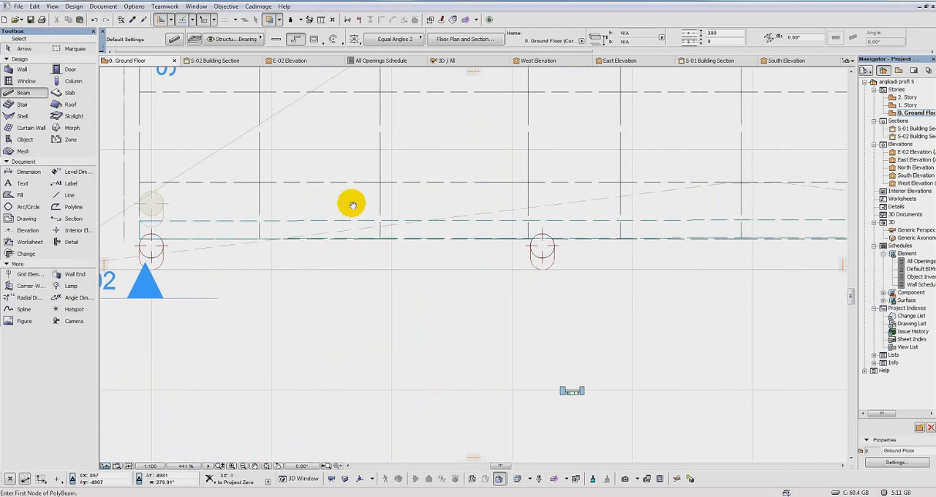
double_click(913, 233)
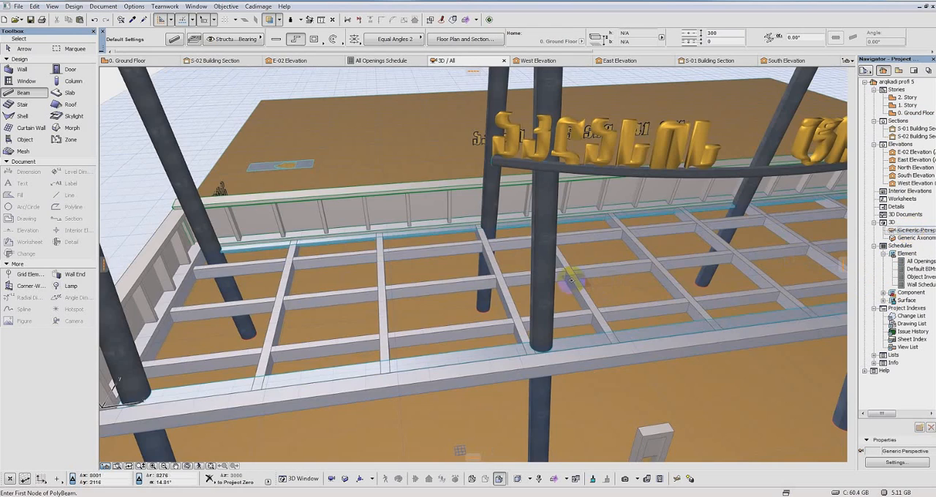
shift+middle_drag(514, 307, 874, 304)
scroll(794, 223, up, 4)
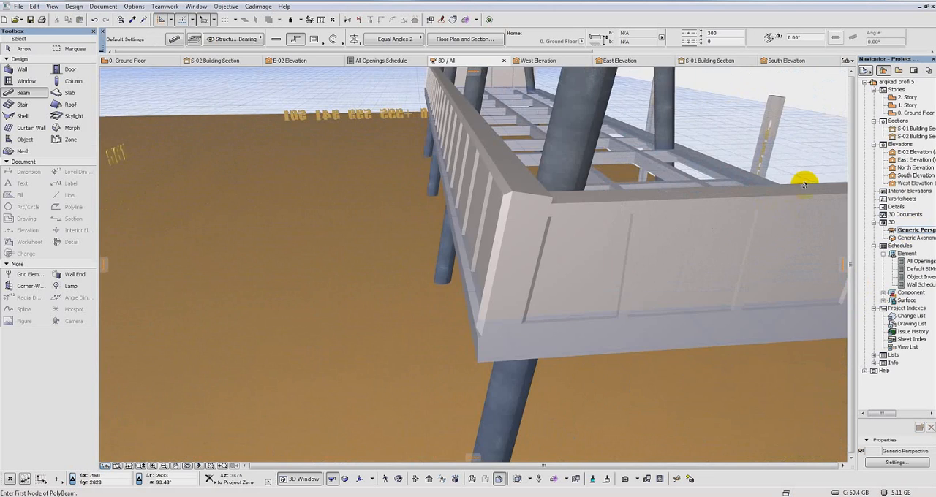
shift+middle_drag(805, 182, 545, 221)
mouse_move(695, 323)
shift+middle_down()
mouse_move(710, 366)
mouse_move(652, 393)
mouse_move(661, 266)
mouse_move(634, 364)
mouse_move(648, 412)
mouse_move(631, 374)
shift+middle_up()
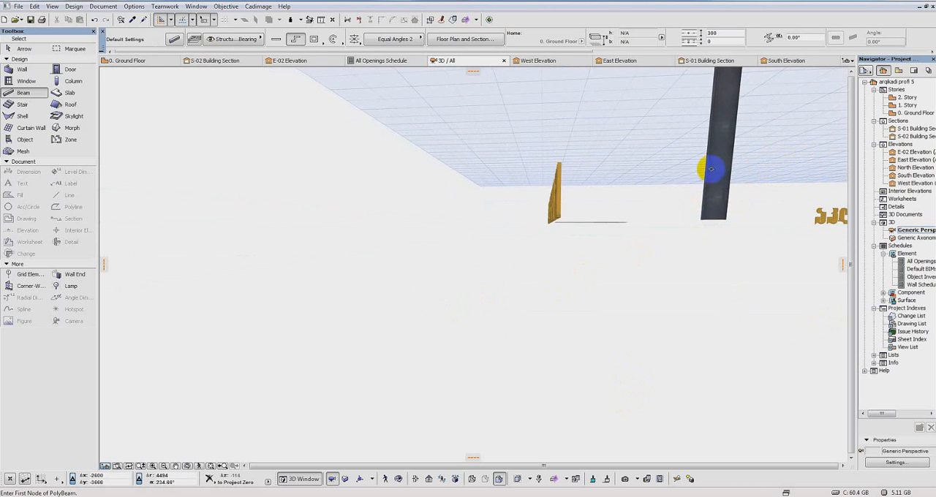
shift+middle_drag(717, 171, 578, 298)
shift+middle_drag(341, 349, 566, 269)
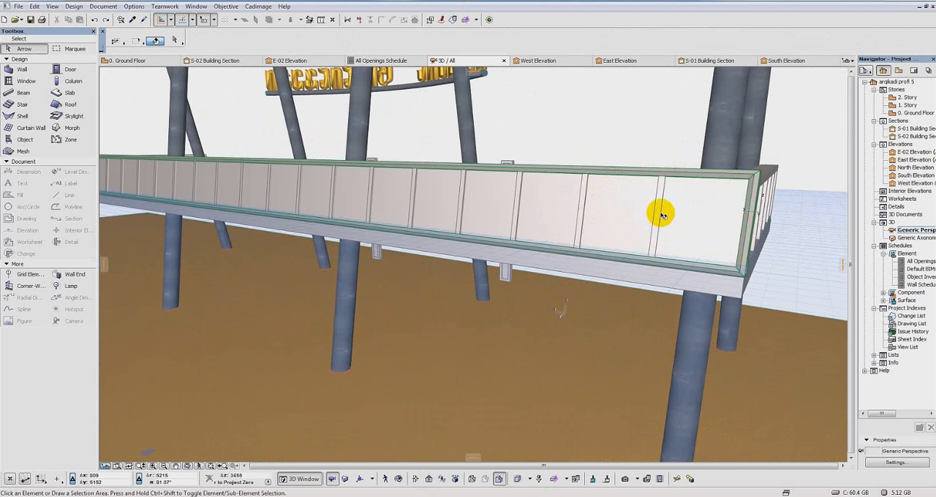
Step: Select the long railing's curtain wall and check the grid pattern of its scheme in the selection settings
mouse_move(658, 210)
shift+middle_down()
mouse_move(623, 245)
mouse_move(669, 209)
shift+middle_up()
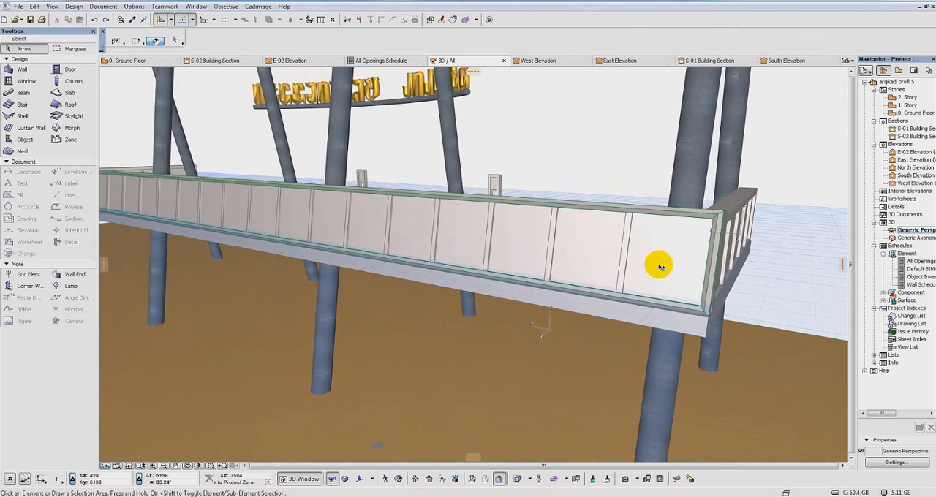
shift+middle_drag(606, 272, 706, 273)
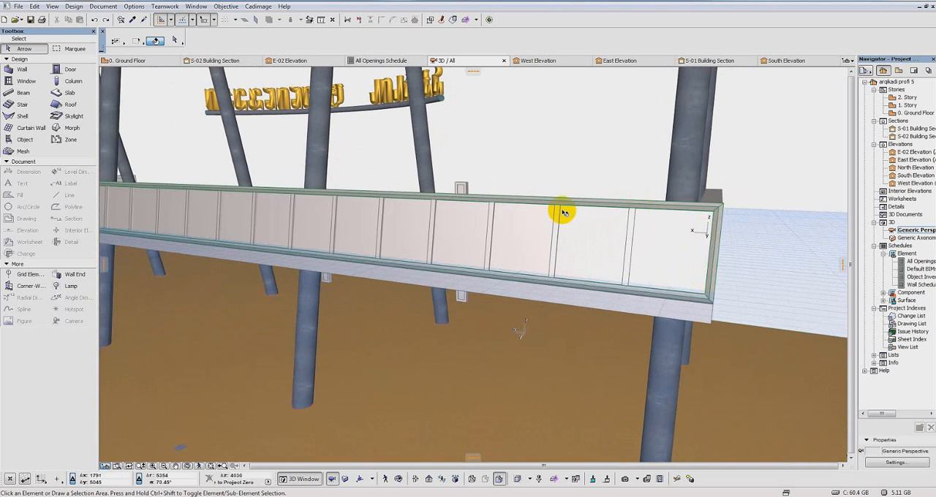
click(638, 207)
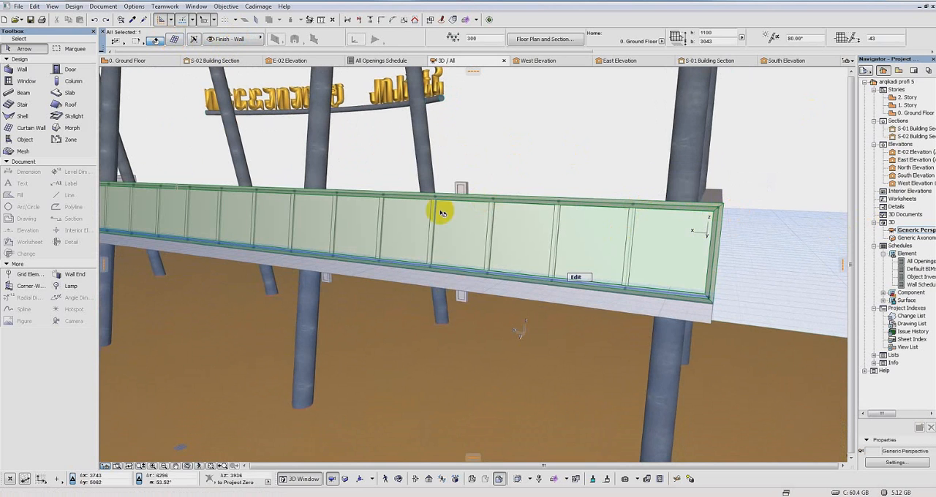
shift+middle_drag(780, 238, 646, 249)
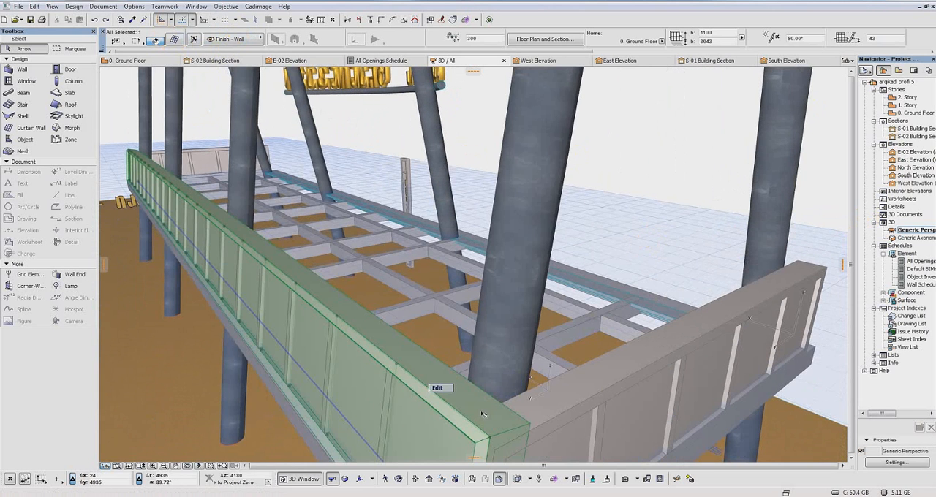
shift+middle_drag(485, 407, 372, 143)
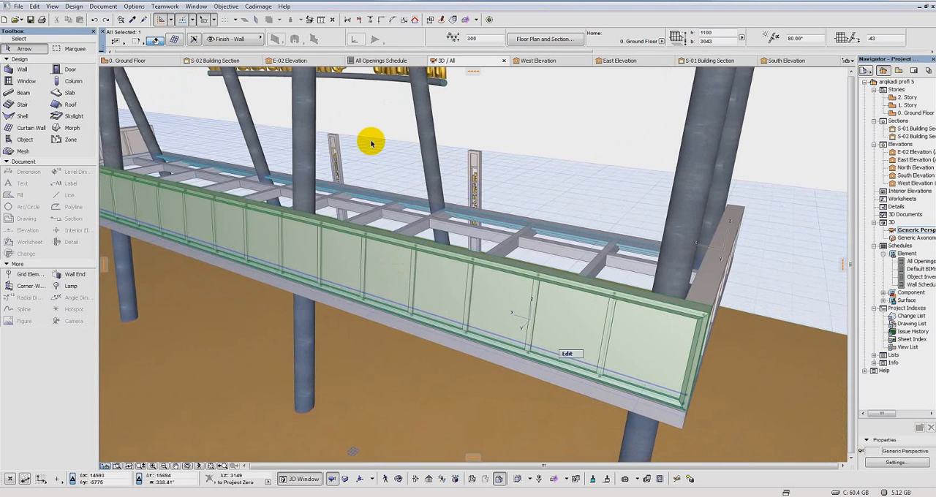
click(174, 40)
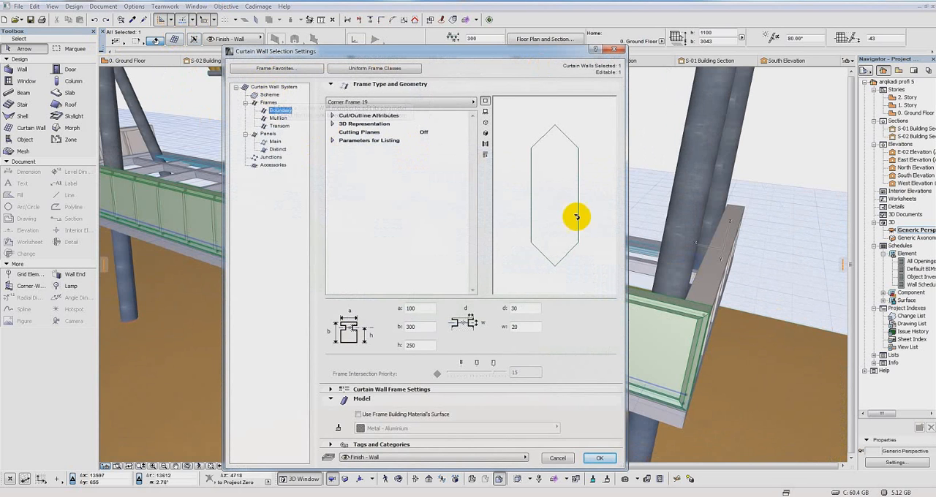
click(269, 94)
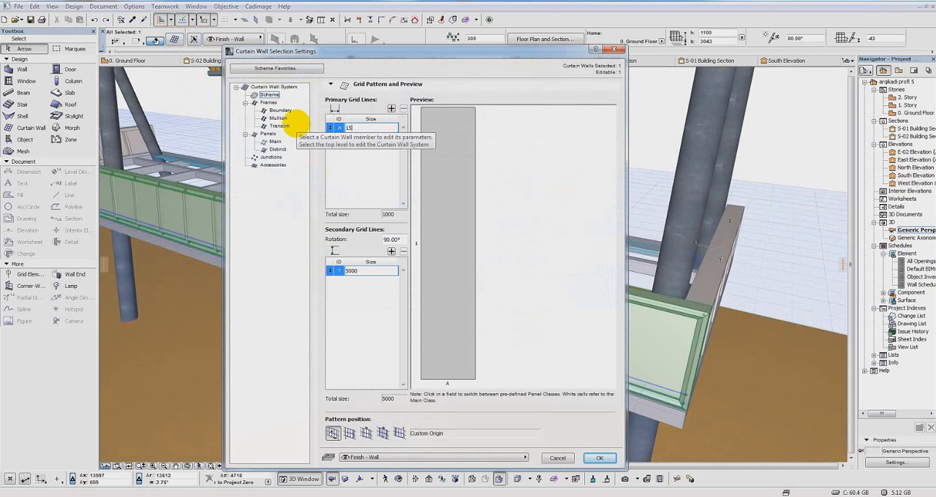
click(599, 458)
Step: Measure the long railing's height along the mullion nearest the corner, from the lower frame to the upper frame
scroll(534, 322, down, 3)
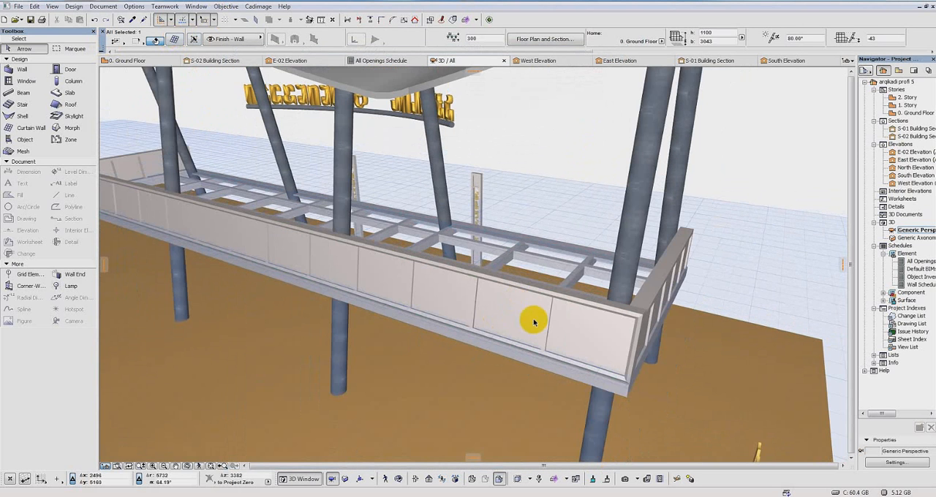
middle_drag(527, 318, 534, 266)
scroll(594, 287, up, 4)
shift+middle_drag(592, 308, 517, 264)
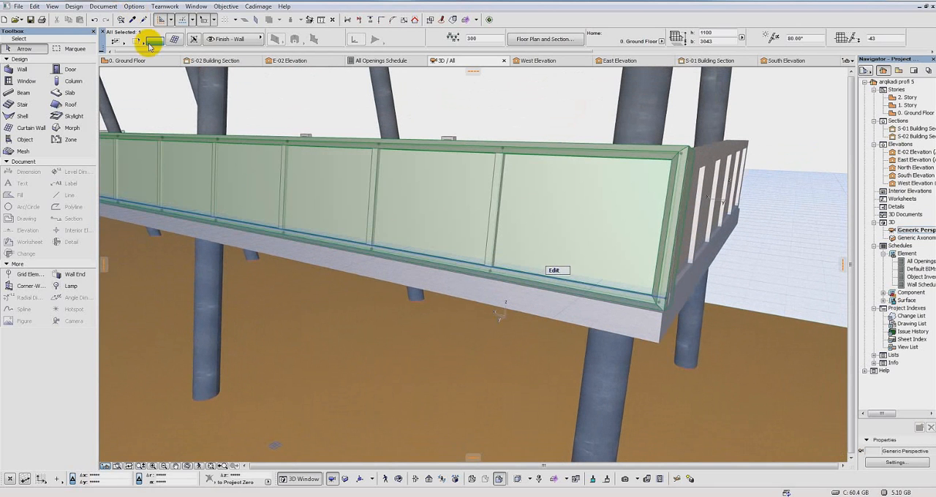
click(323, 19)
click(479, 272)
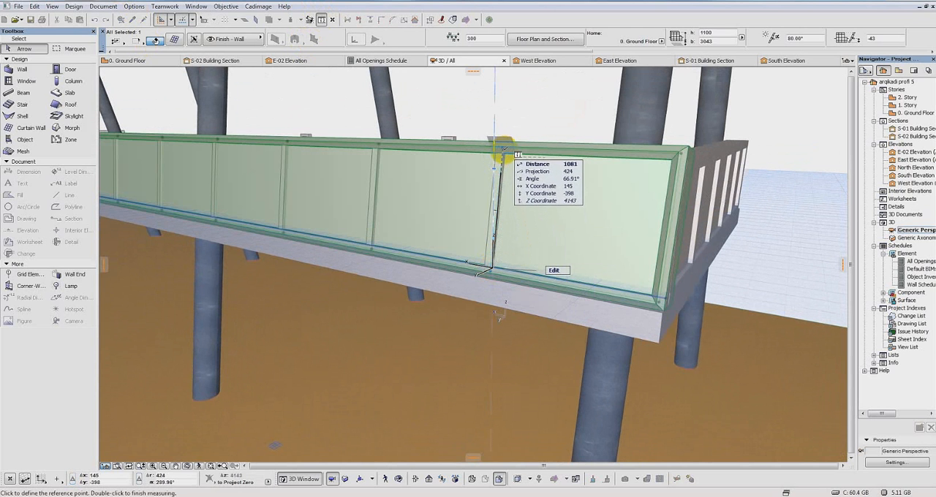
key(Escape)
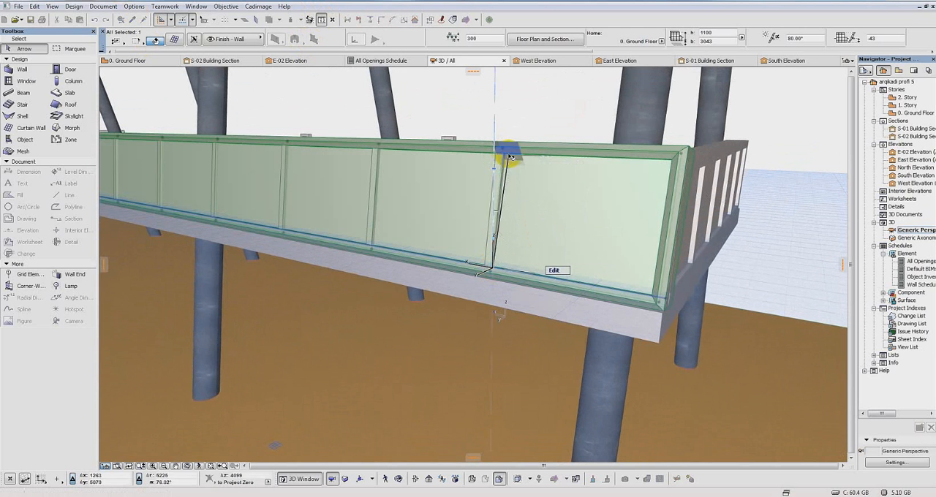
scroll(533, 197, down, 4)
shift+middle_drag(541, 235, 602, 261)
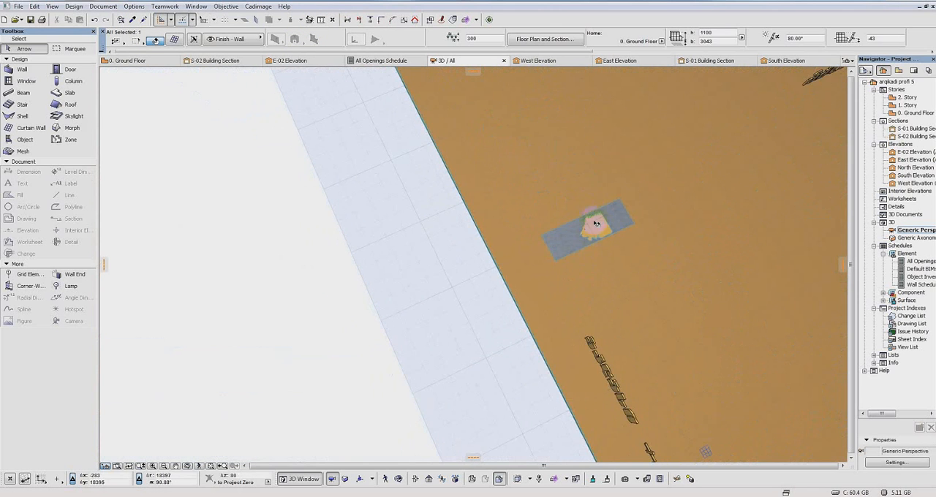
shift+middle_drag(596, 223, 604, 264)
shift+middle_drag(592, 227, 767, 168)
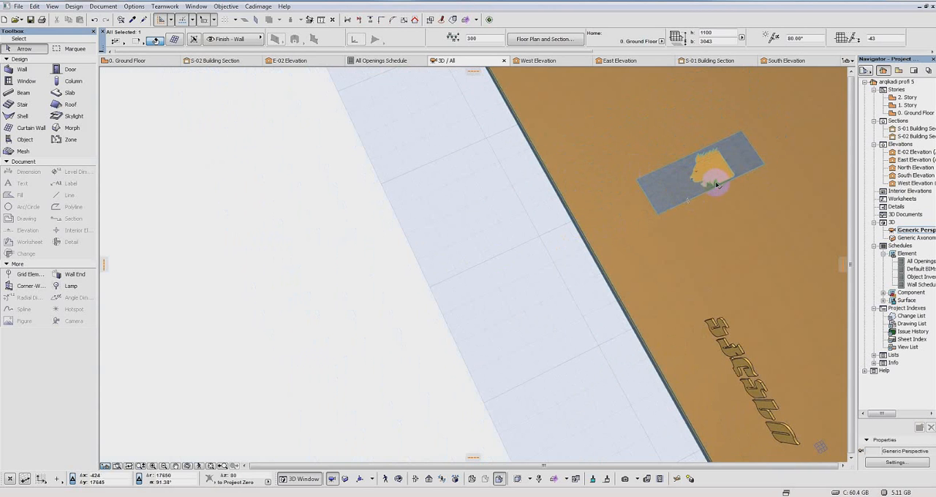
scroll(717, 185, up, 5)
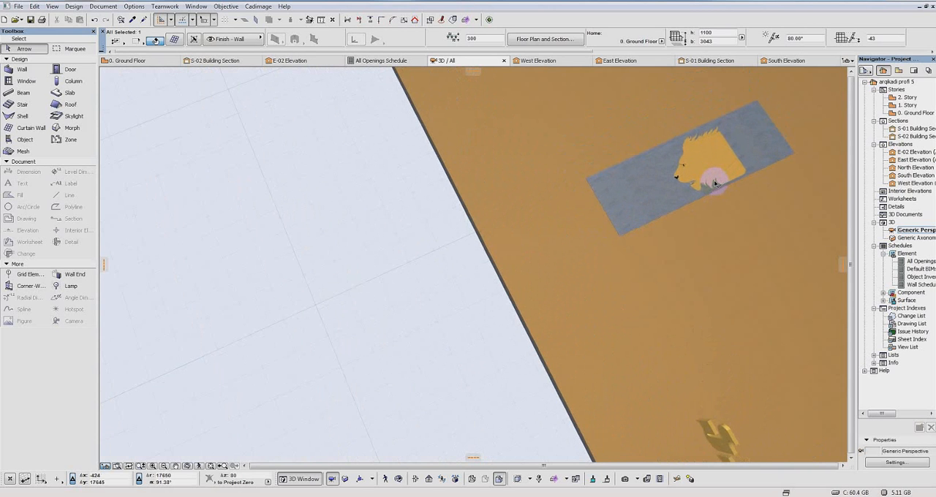
scroll(255, 255, down, 3)
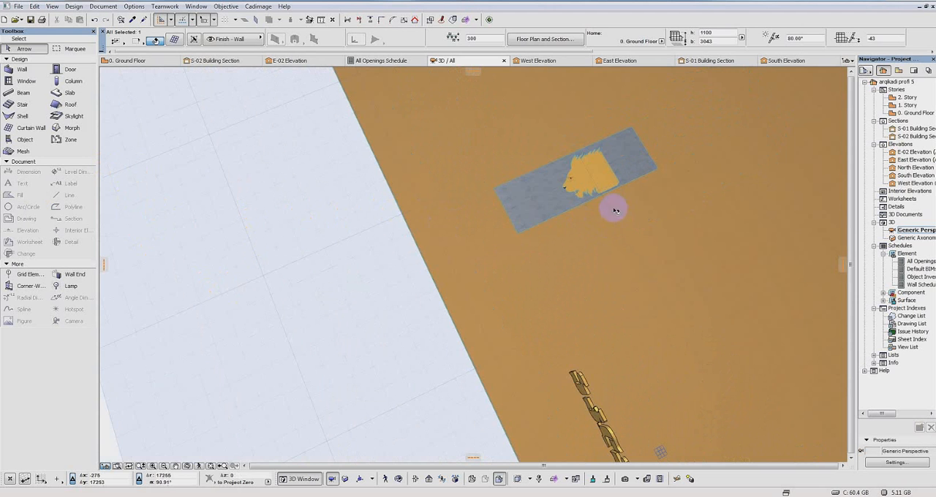
shift+middle_drag(485, 301, 476, 139)
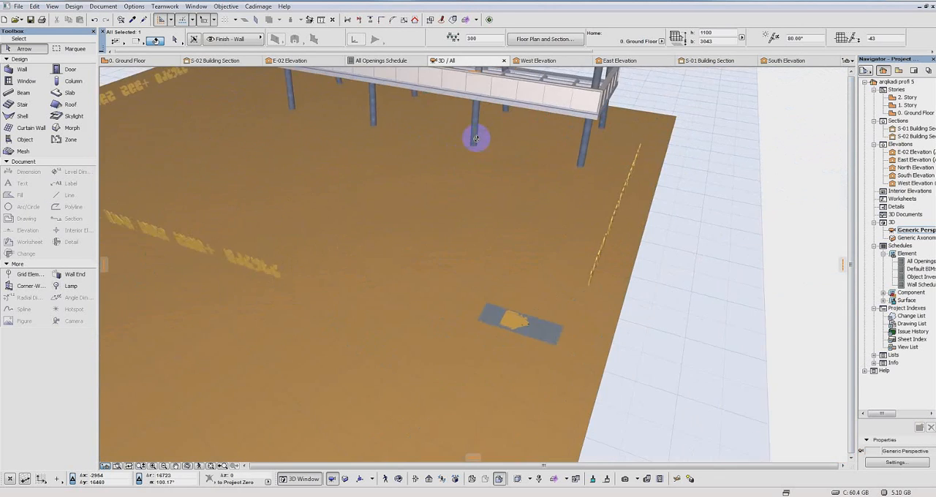
Step: Measure the long railing's sloped panel height again along the last mullion before the corner
scroll(558, 95, up, 5)
middle_drag(579, 98, 500, 249)
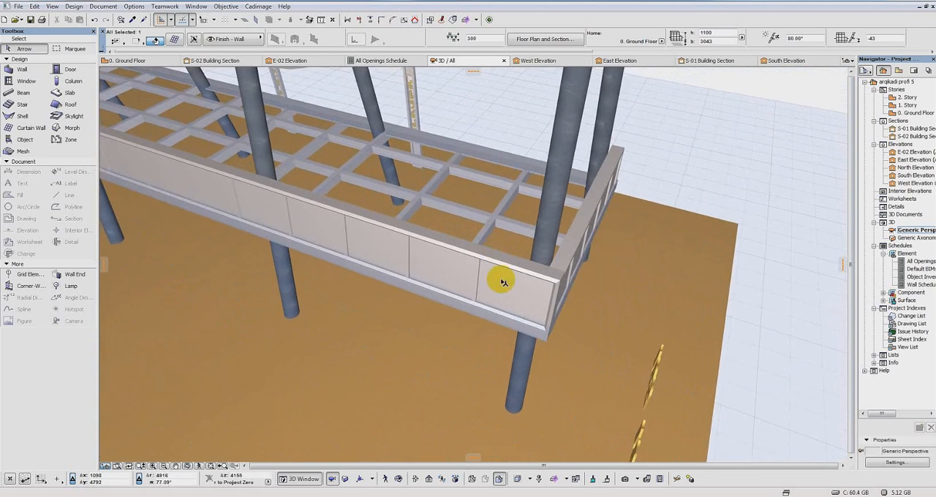
shift+middle_drag(503, 282, 541, 174)
click(542, 173)
click(315, 20)
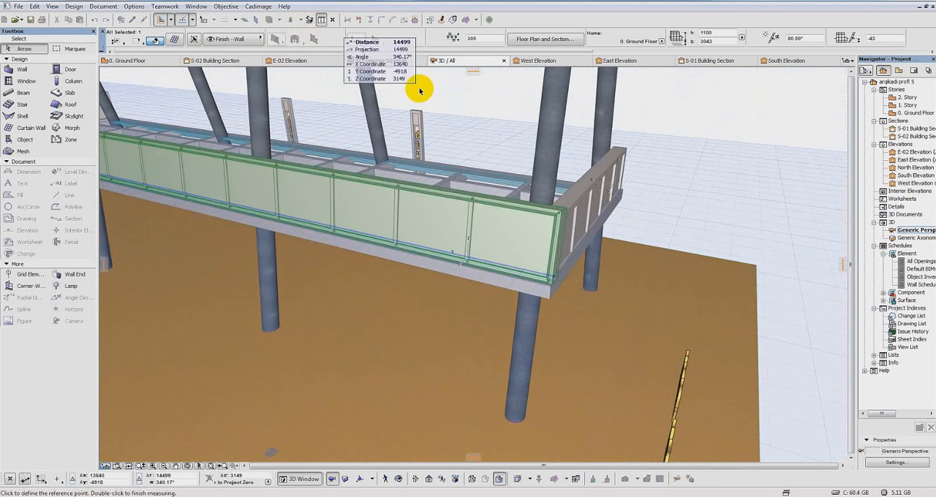
click(468, 265)
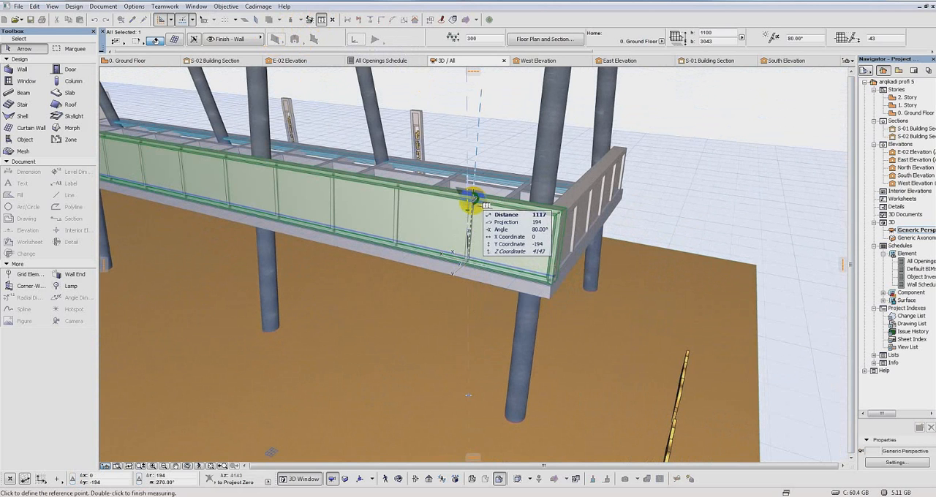
key(Escape)
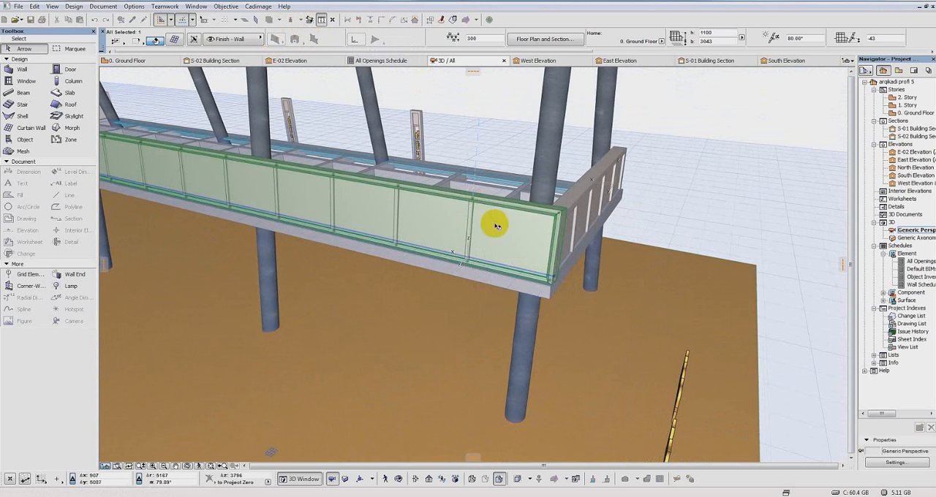
Step: Set the default beam to a 20 by 20 section with Aluminium as its building material
scroll(505, 239, down, 6)
shift+middle_drag(578, 331, 322, 303)
scroll(389, 290, up, 8)
scroll(414, 290, up, 1)
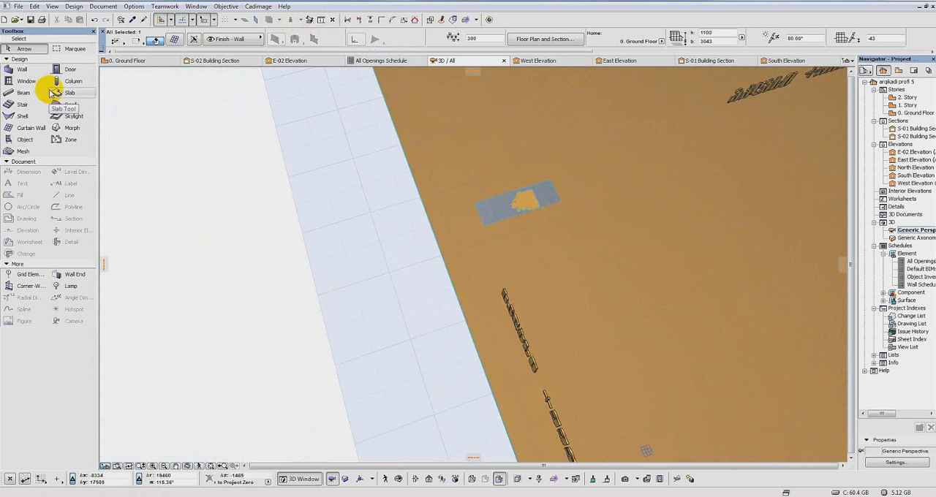
click(20, 94)
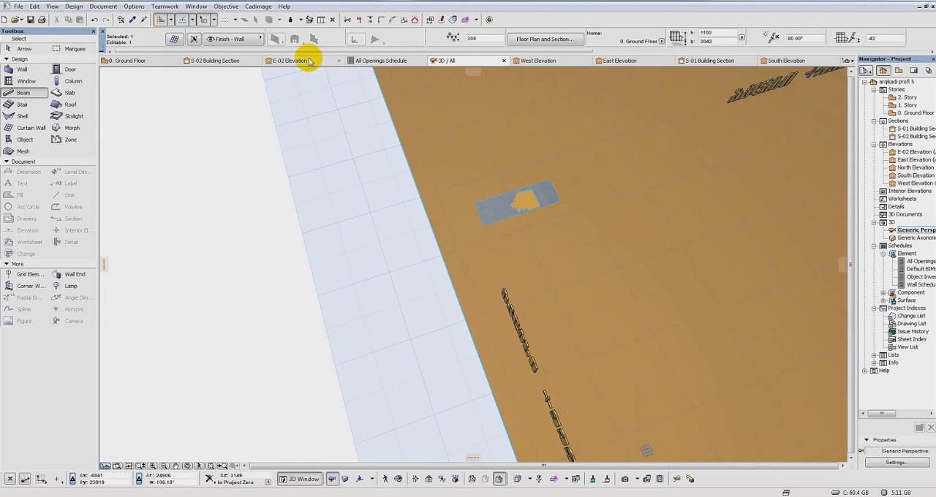
key(Escape)
click(176, 40)
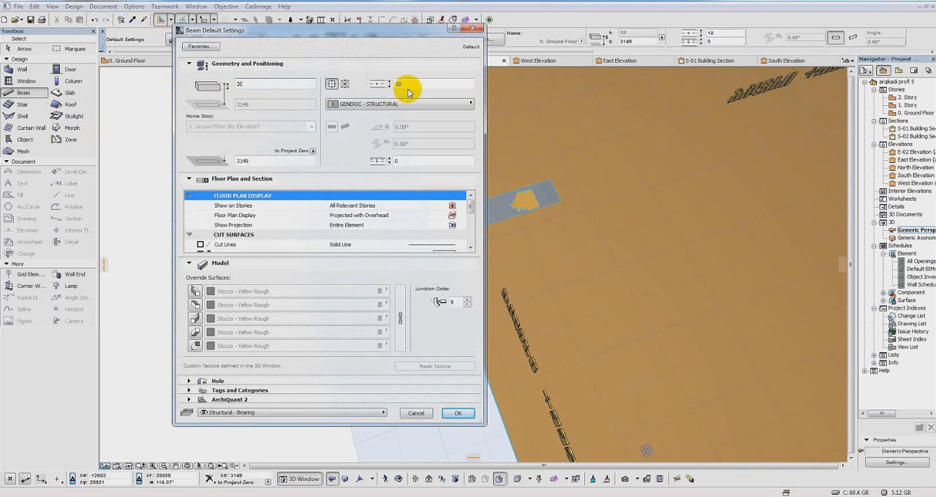
click(469, 108)
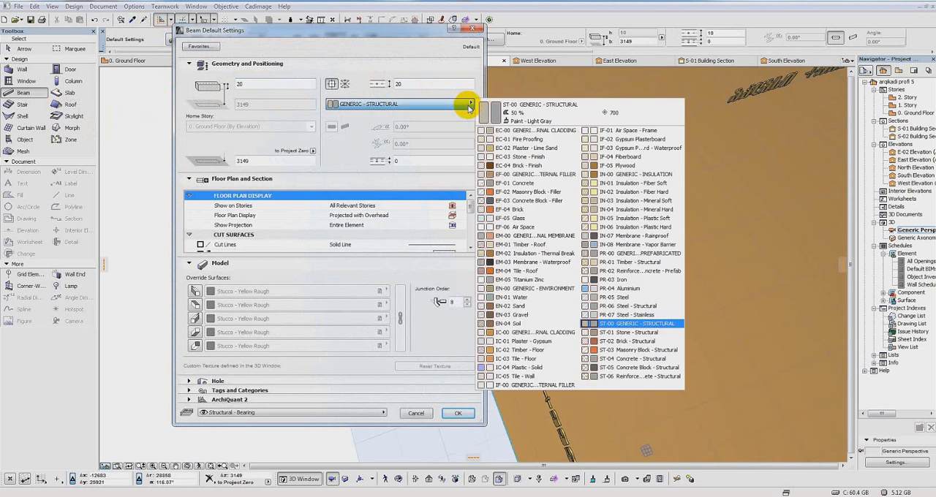
click(627, 290)
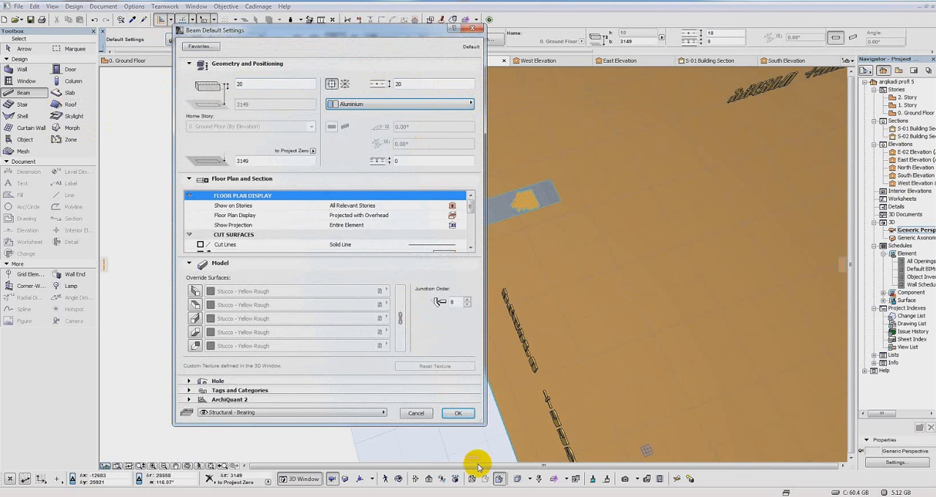
click(460, 415)
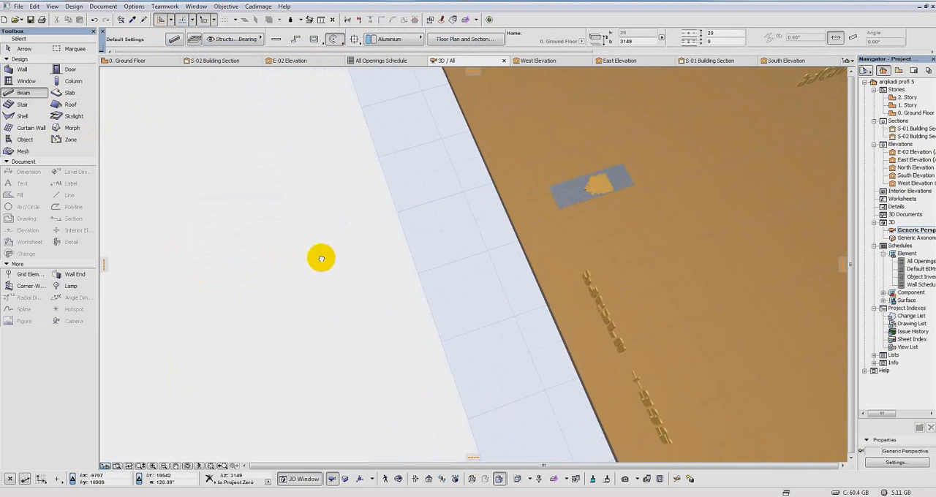
Step: Draw a rectangle of four aluminium beams on the open area beside the terrain, with its first dimension 1500
click(314, 40)
click(281, 316)
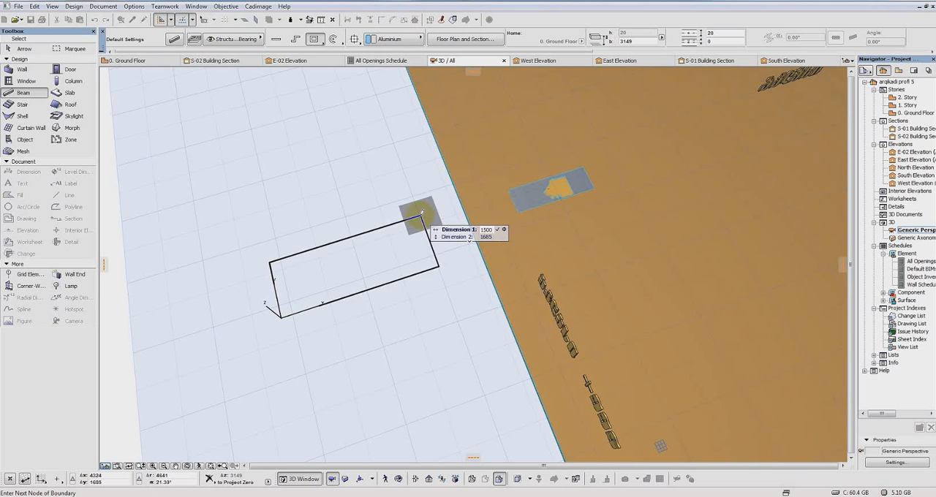
text(1500)
key(Tab)
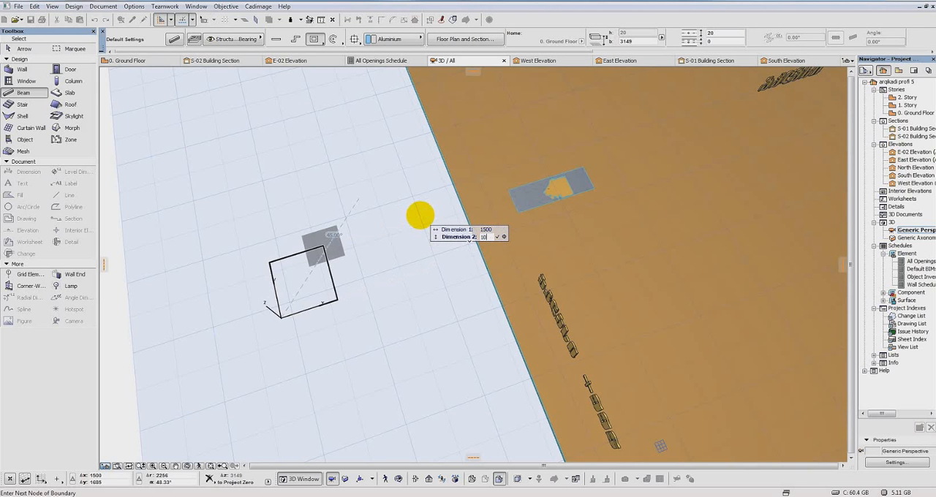
key(Return)
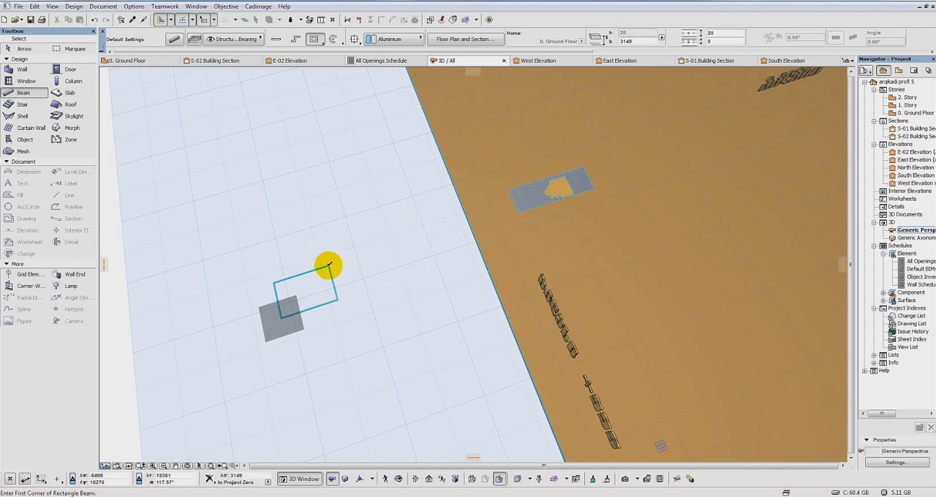
Step: Select the rectangle's four beams and set their offset from the Ground Floor home story to 0
shift+click(329, 267)
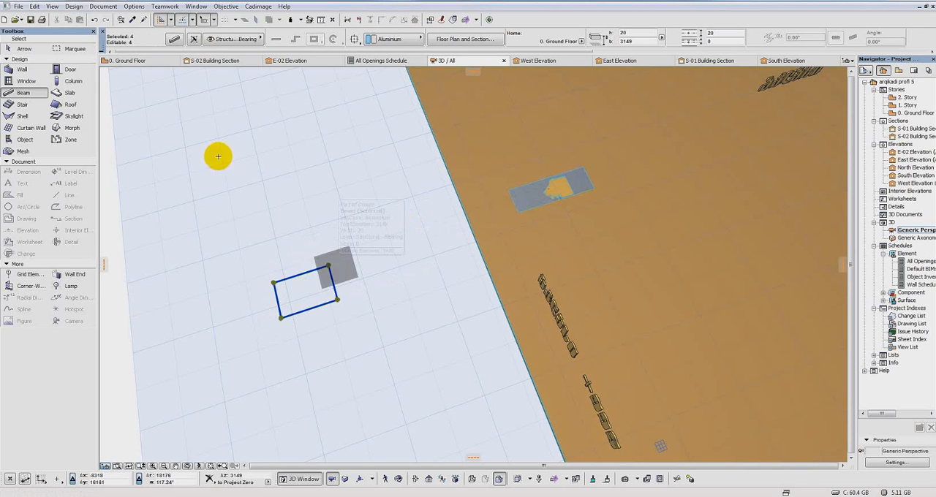
click(178, 42)
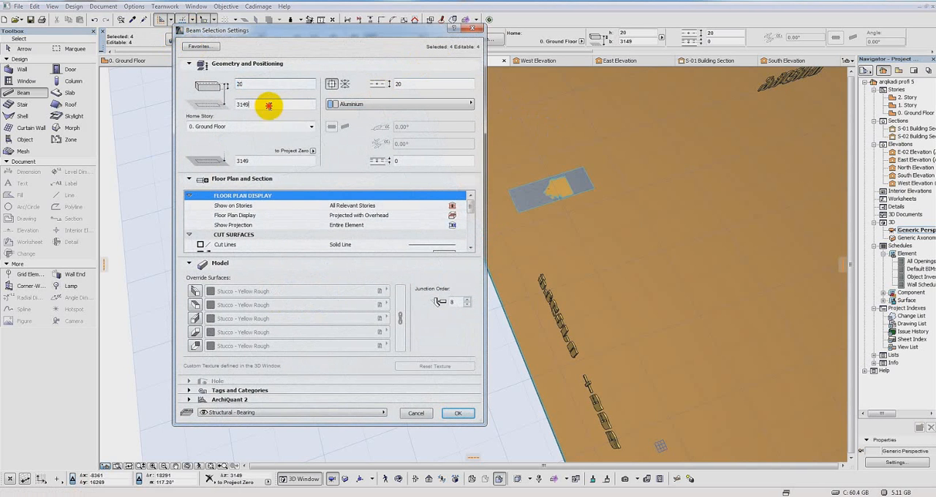
double_click(269, 106)
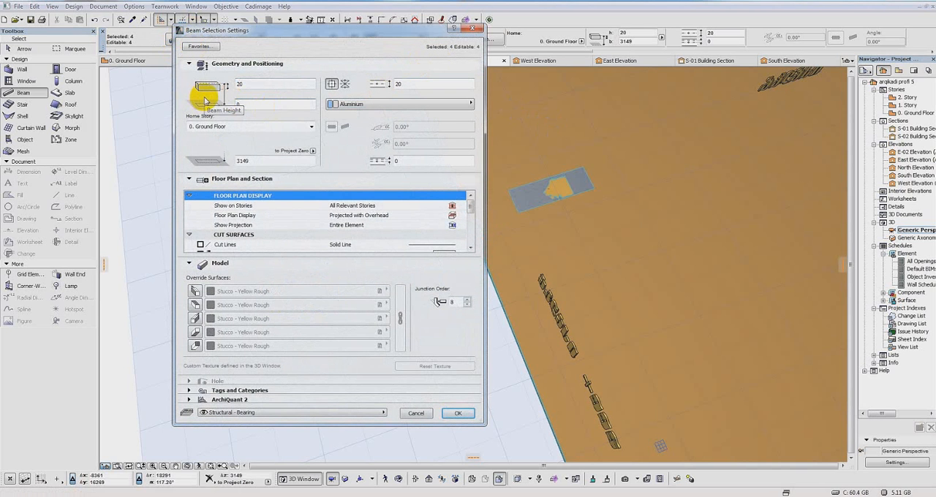
key(Return)
middle_drag(537, 371, 558, 328)
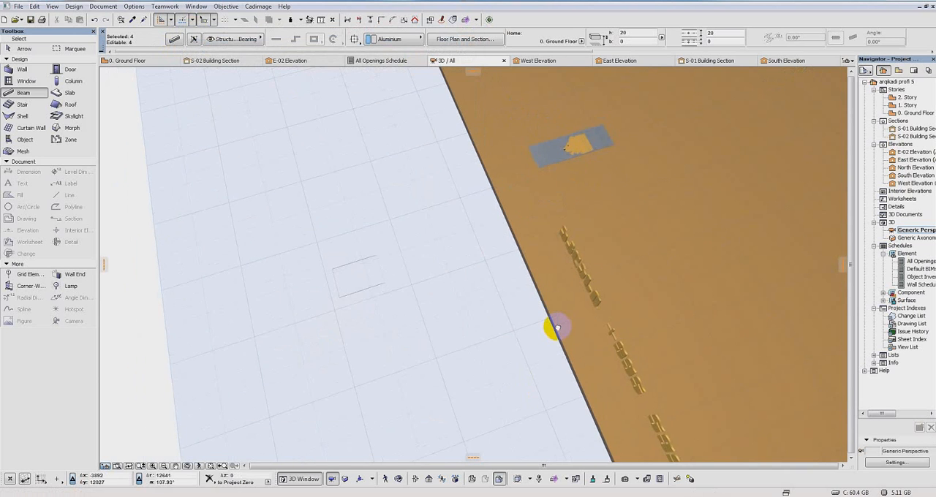
scroll(396, 278, up, 5)
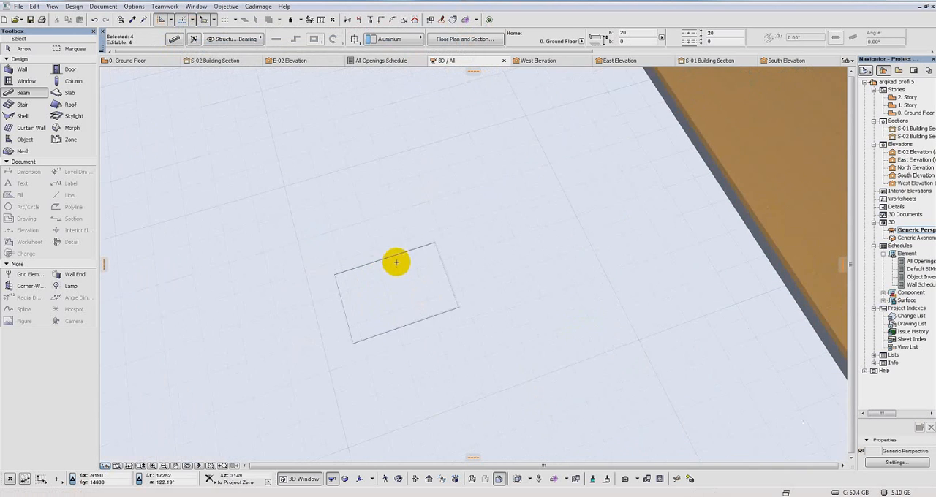
scroll(396, 291, up, 1)
middle_drag(400, 278, 403, 250)
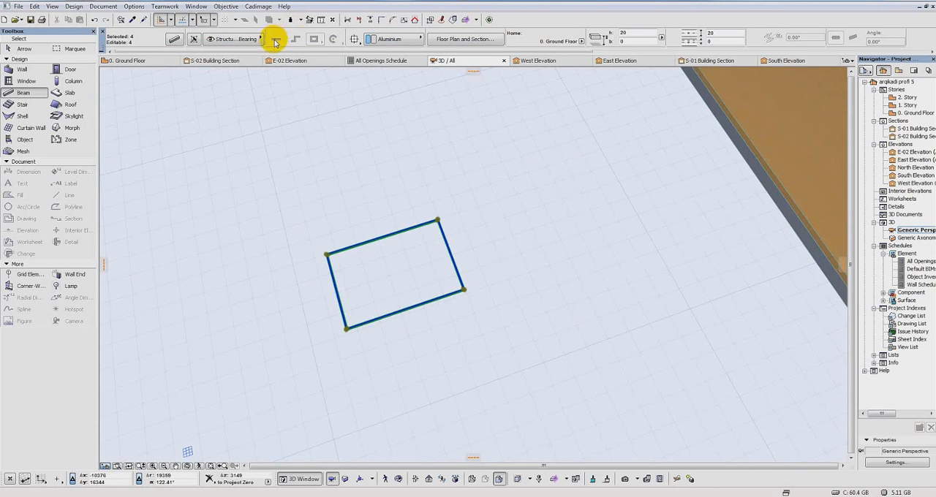
Step: Divide the beam rectangle with two crossing aluminium beams, each joining the midpoints of opposite sides
key(Escape)
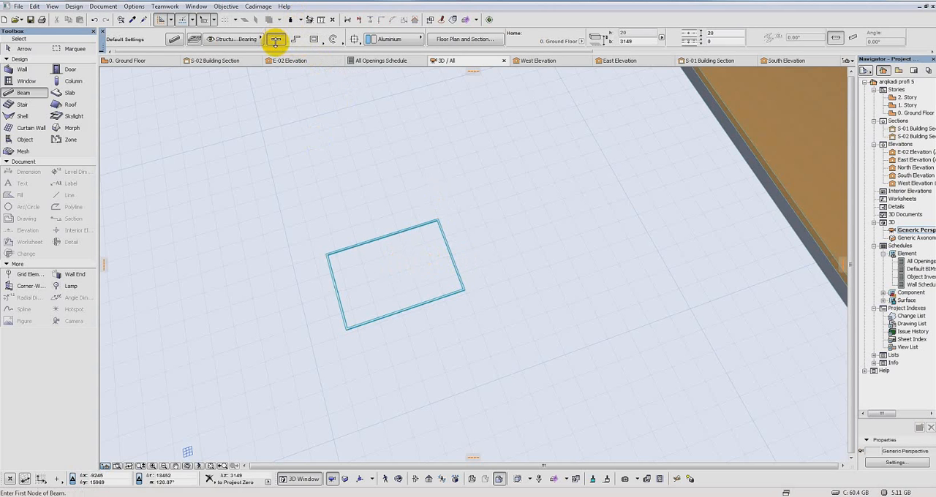
click(335, 289)
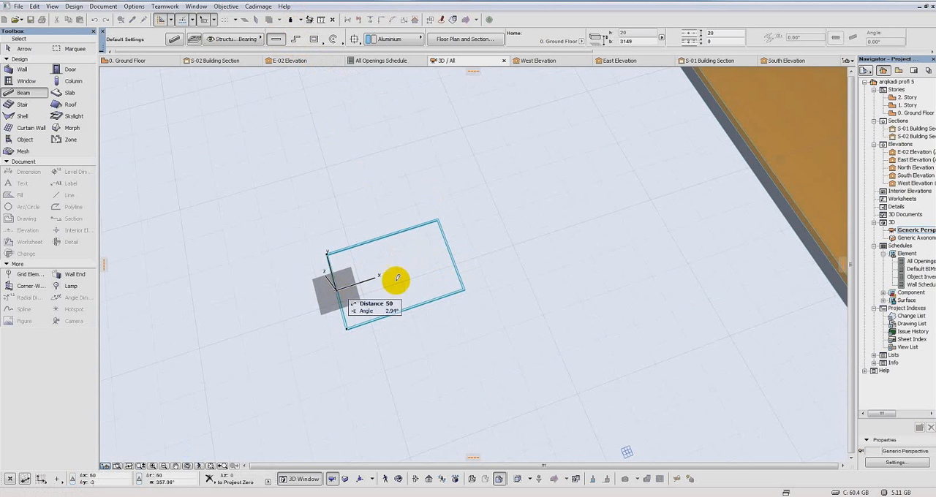
click(173, 42)
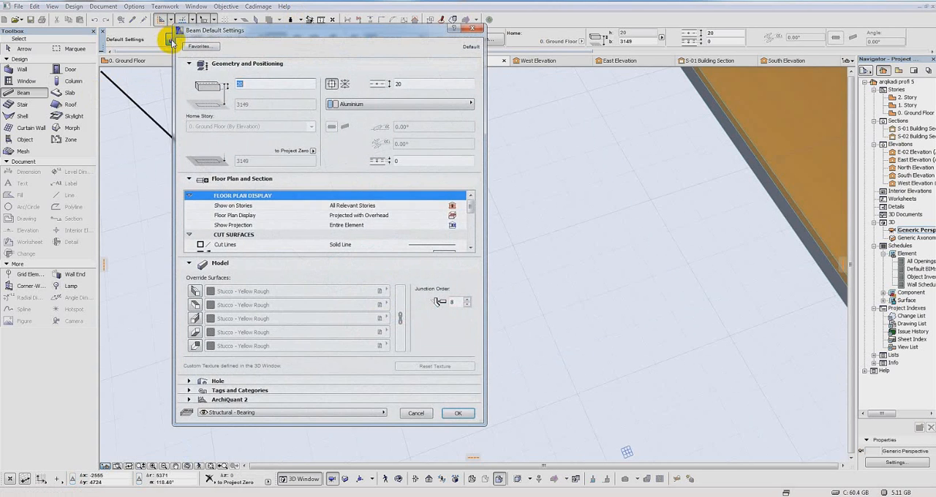
click(464, 414)
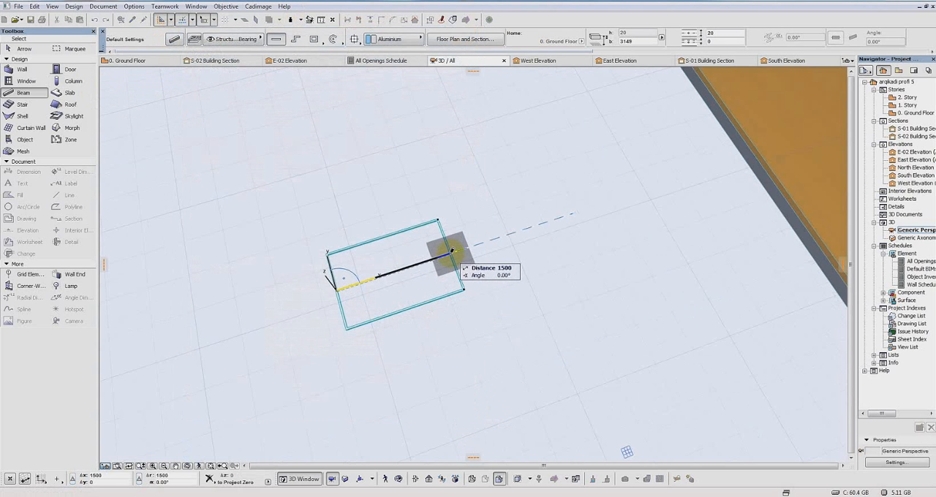
click(452, 251)
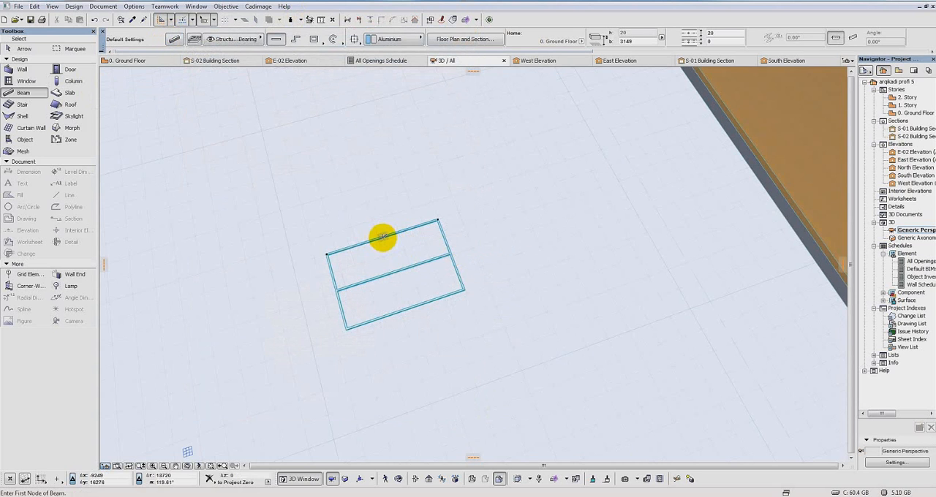
click(382, 236)
click(406, 308)
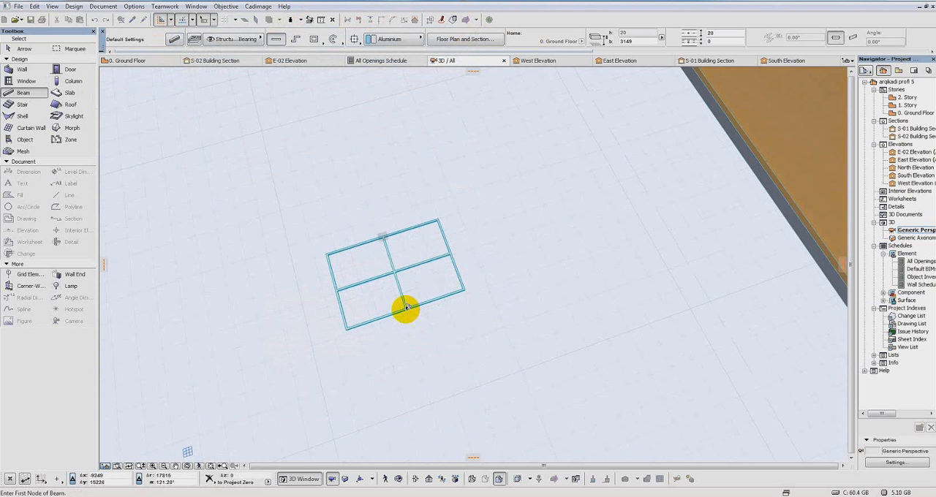
click(406, 308)
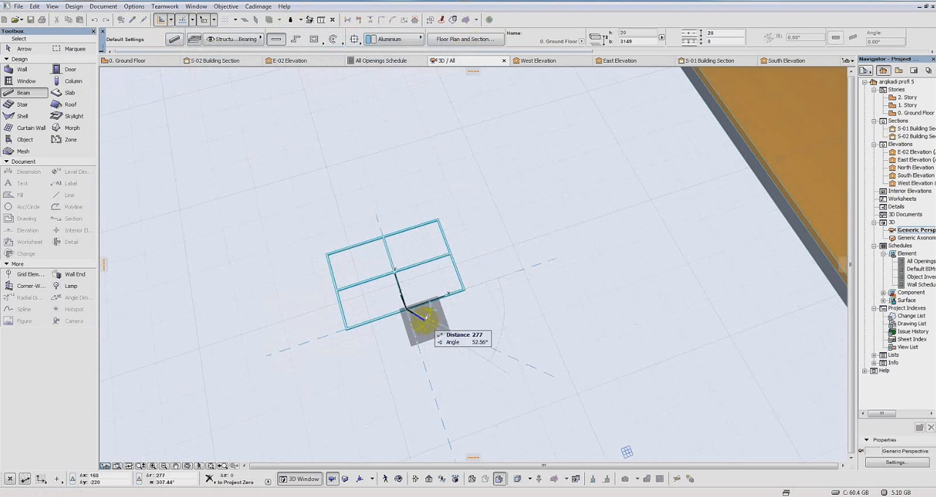
key(Escape)
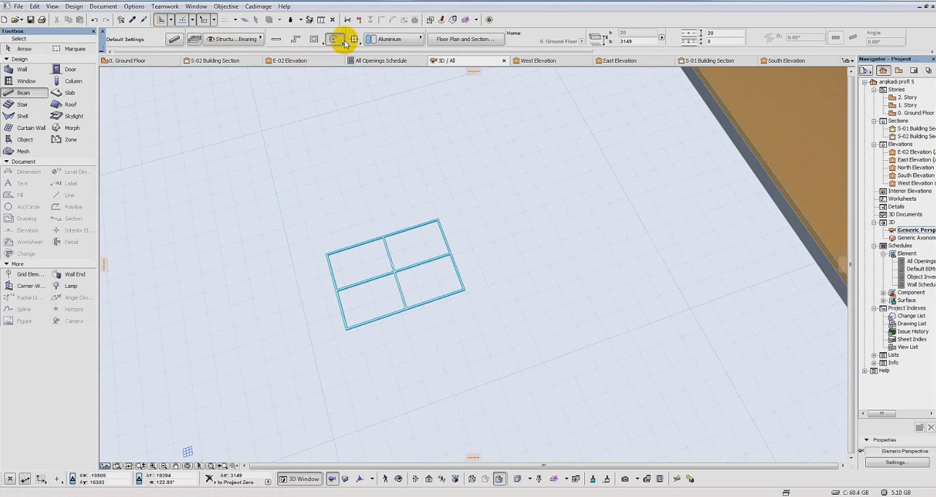
Step: Add a full circular aluminium beam with a radius of 300, centred where the two middle beams cross
click(393, 273)
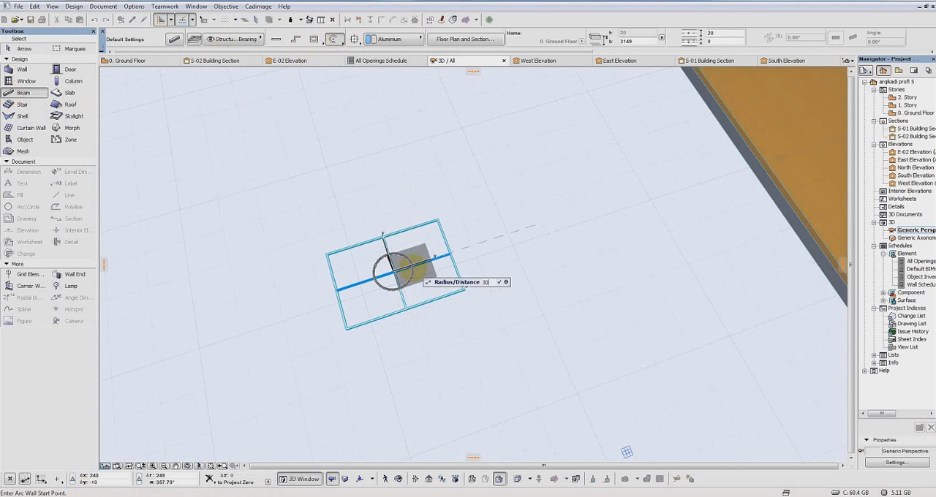
key(Return)
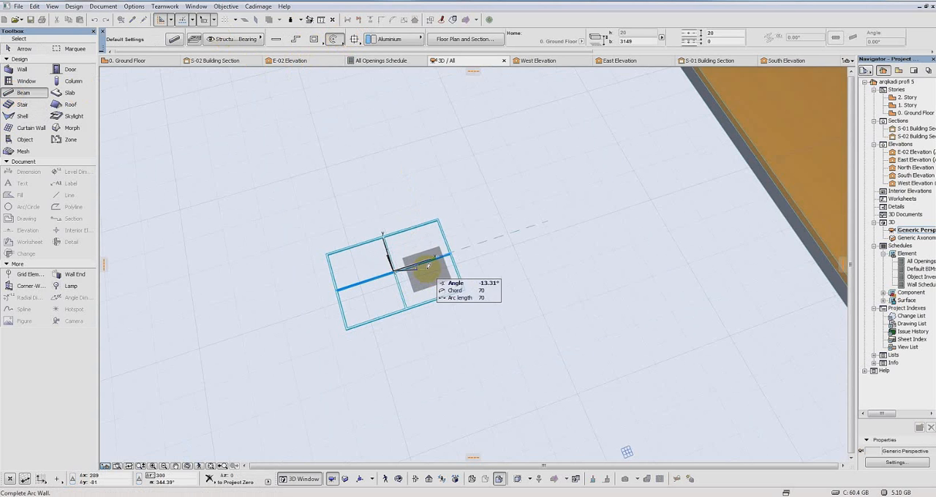
click(419, 261)
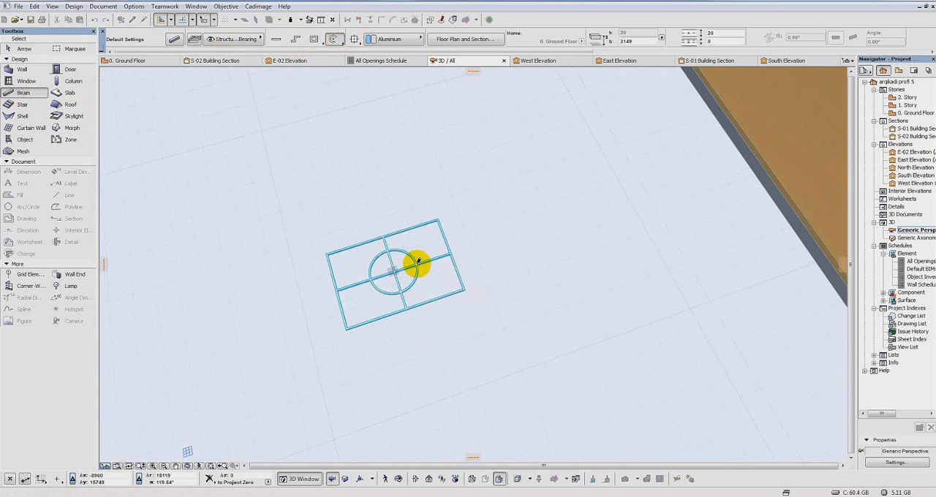
scroll(394, 251, up, 3)
middle_drag(398, 260, 406, 251)
scroll(415, 225, up, 1)
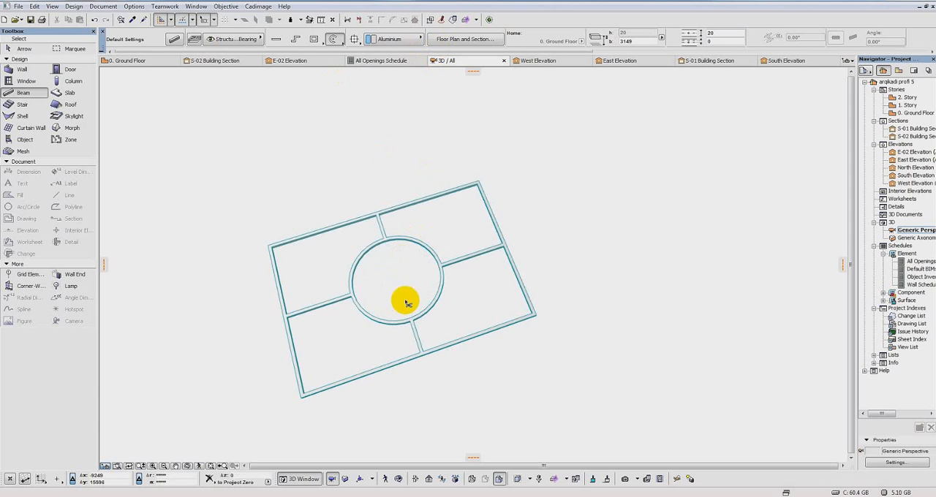
scroll(448, 267, down, 3)
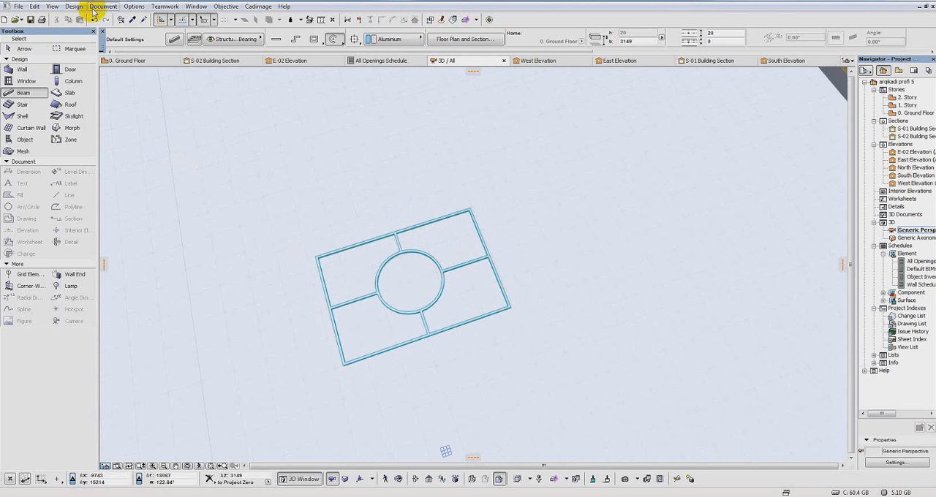
Step: Open the Ground Floor plan at the beam frame for slab drawing and turn off the grid display
click(60, 93)
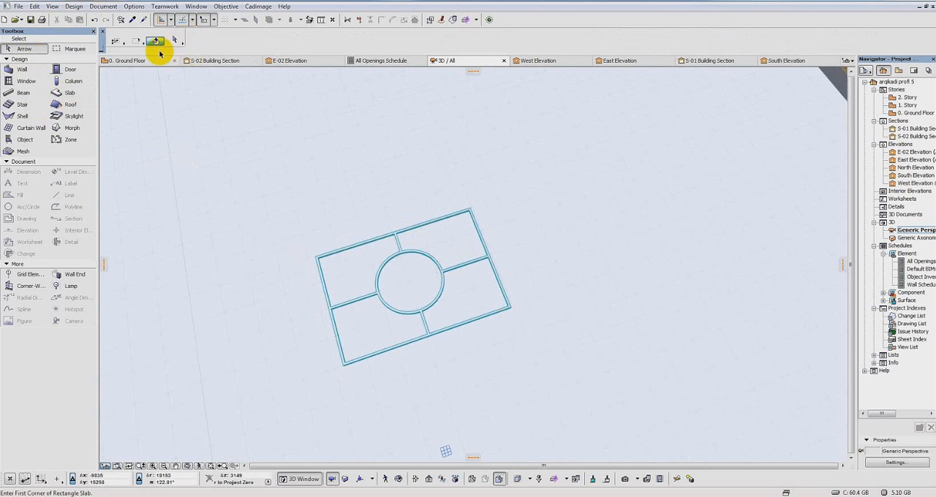
click(69, 93)
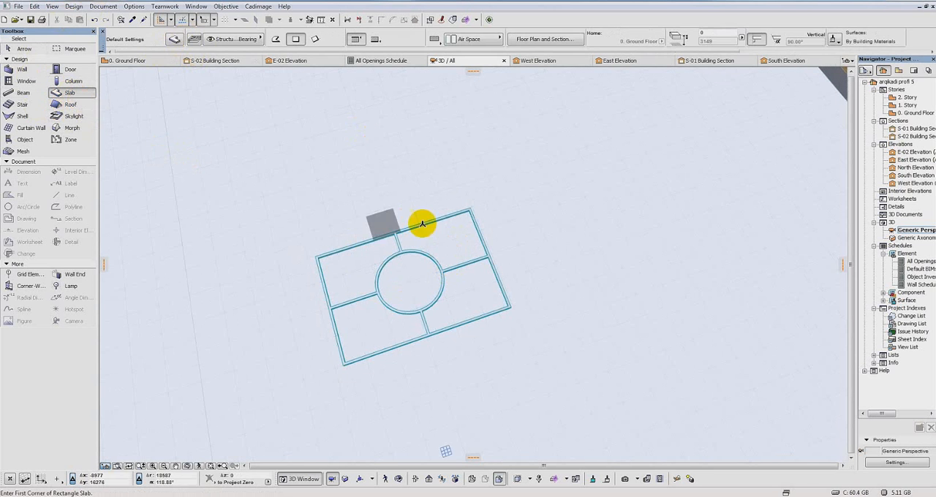
double_click(915, 113)
scroll(387, 236, down, 5)
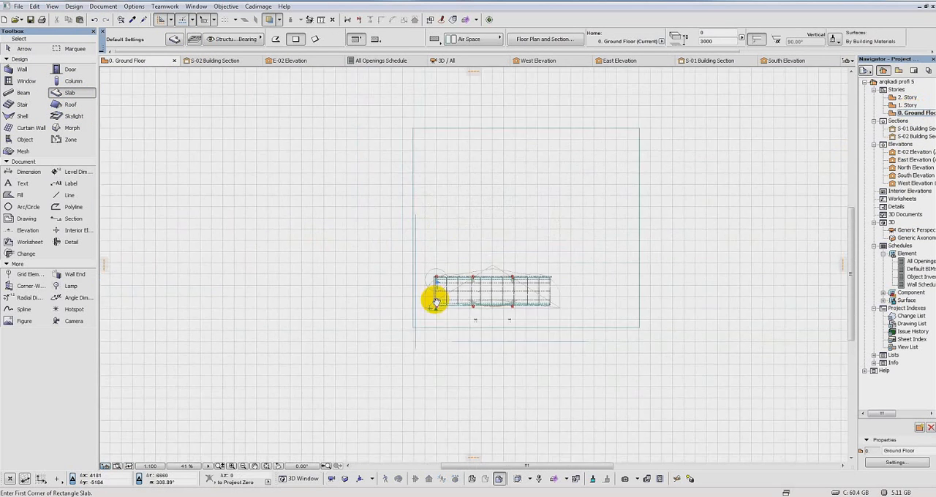
scroll(512, 305, down, 2)
scroll(517, 317, up, 6)
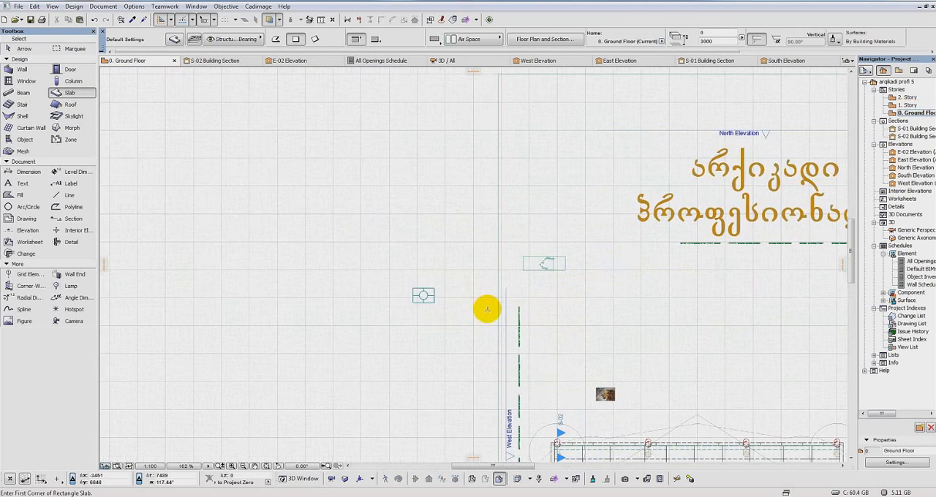
middle_drag(464, 275, 452, 218)
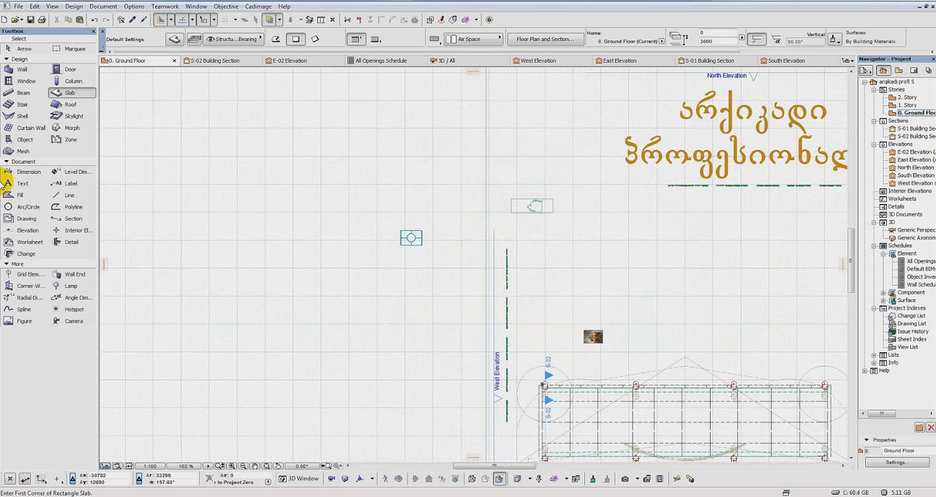
click(53, 6)
click(76, 95)
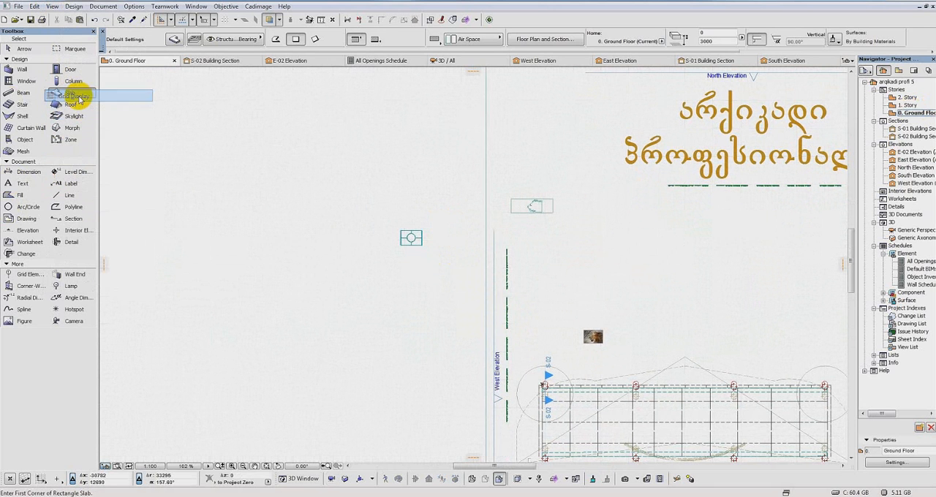
scroll(431, 253, up, 10)
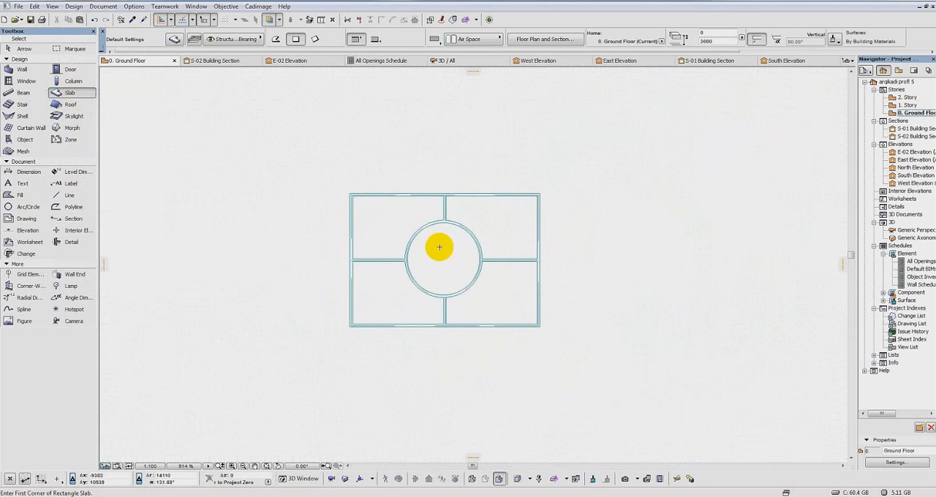
Step: Set the default slab to thickness 10, home story offset -3 and building material Glass
click(175, 42)
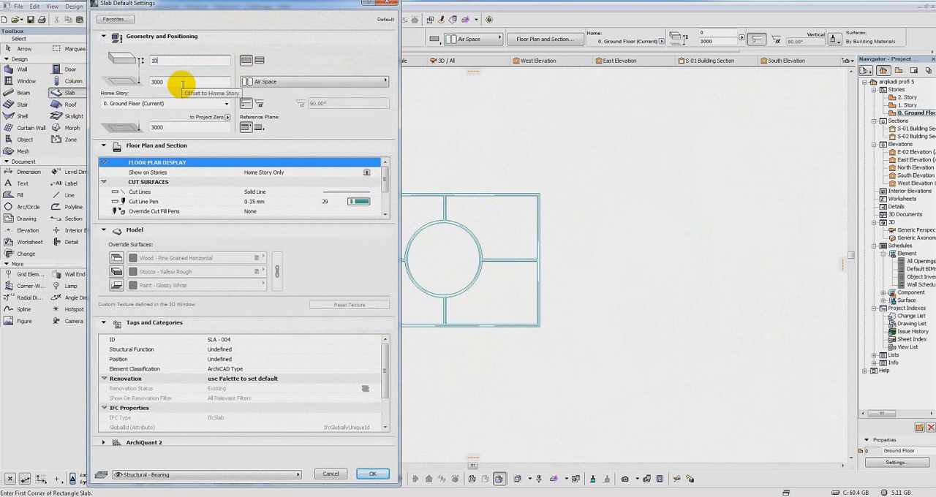
key(Tab)
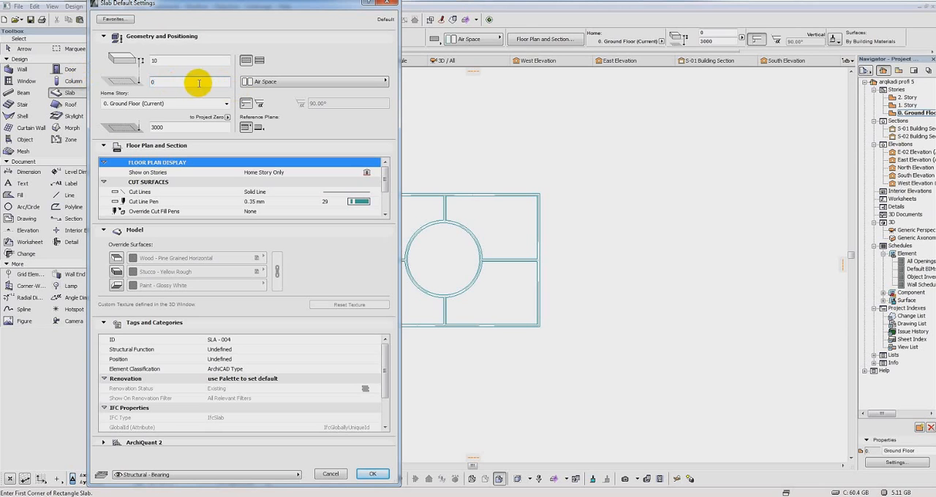
drag(179, 82, 52, 79)
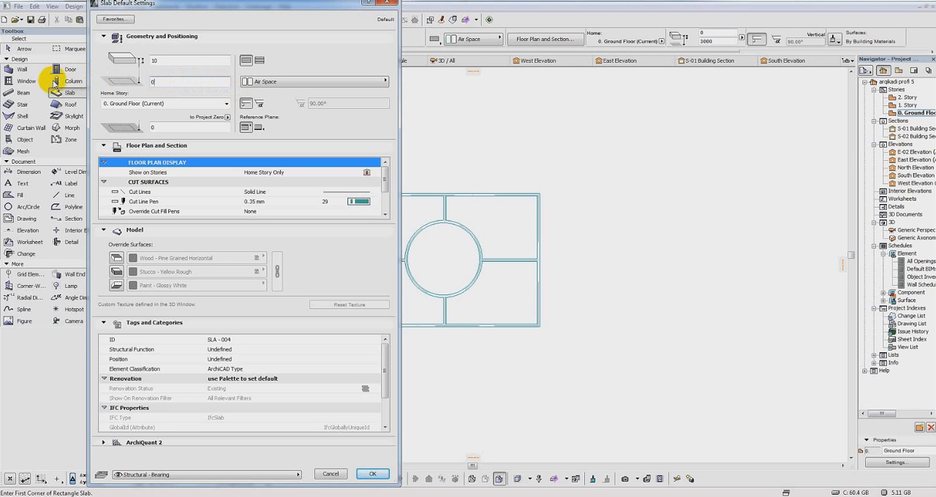
drag(160, 82, 124, 82)
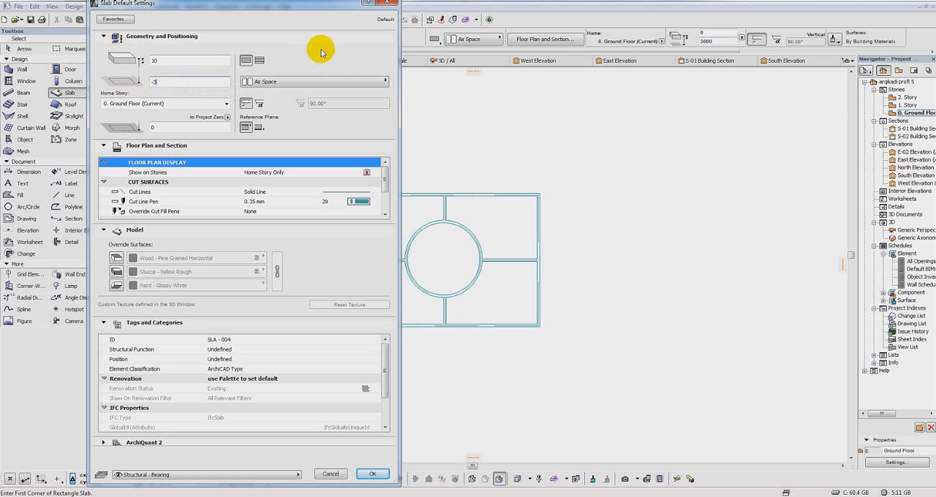
click(371, 82)
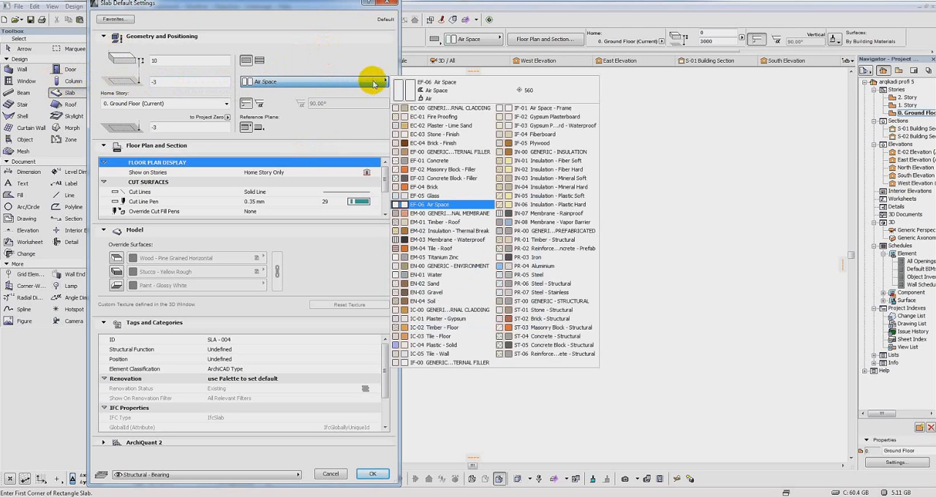
click(464, 200)
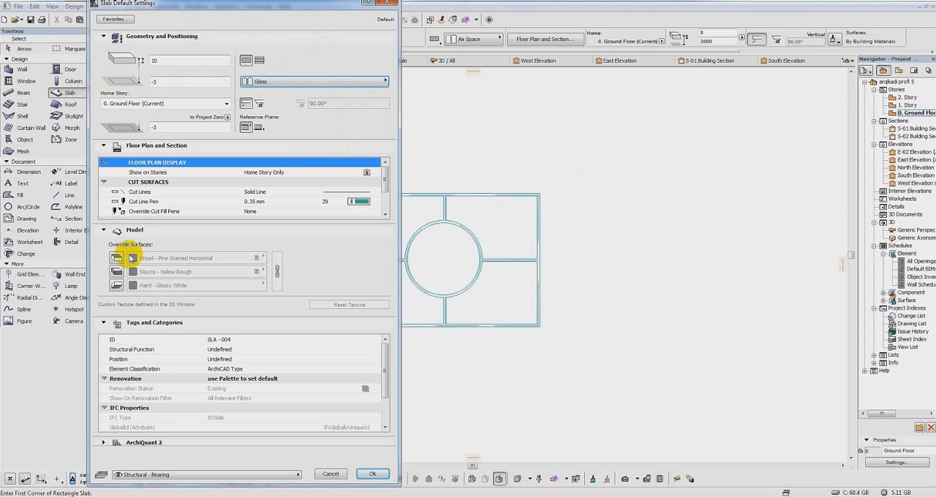
Step: Override the default slab's top, edge and bottom surfaces together with Glass - Satin and accept the settings
click(121, 258)
click(119, 272)
click(119, 285)
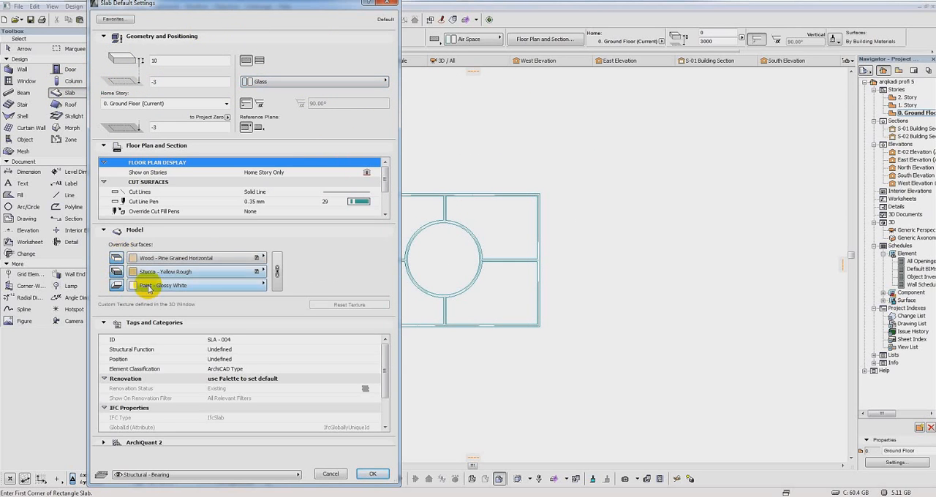
click(278, 272)
click(240, 259)
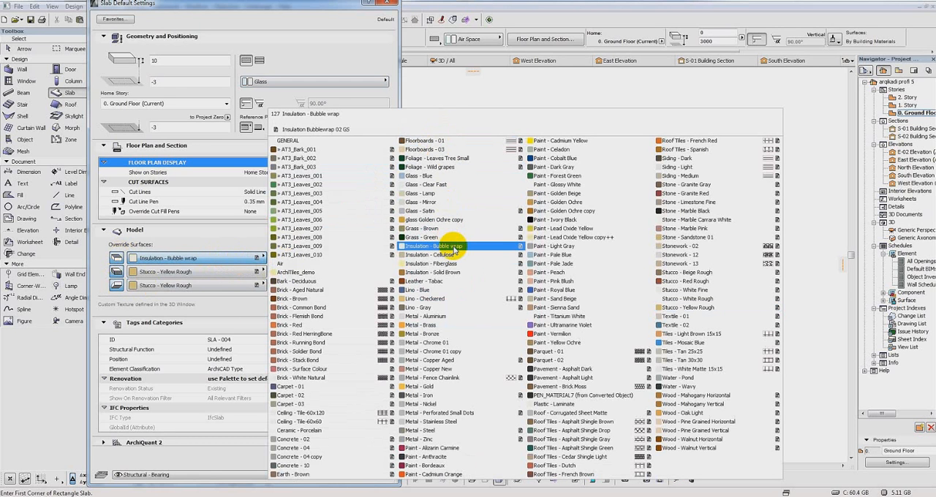
text(gl)
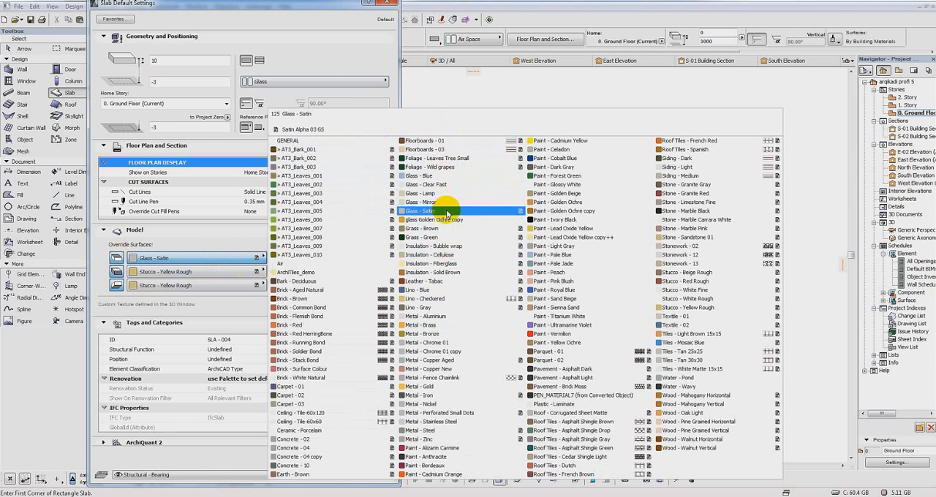
click(446, 211)
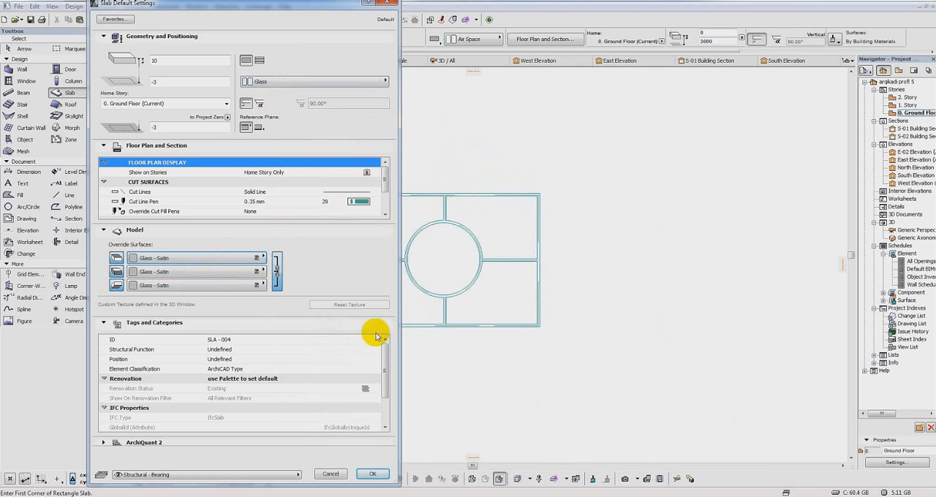
click(372, 474)
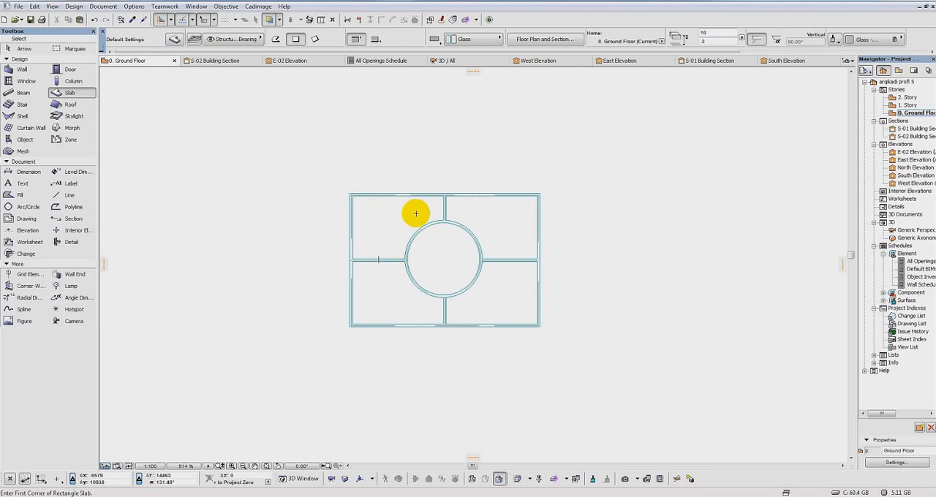
Step: Start a polygonal glass slab in the frame's upper-left opening, tracing the inner top edge and the middle beam down to the circle
scroll(418, 212, up, 3)
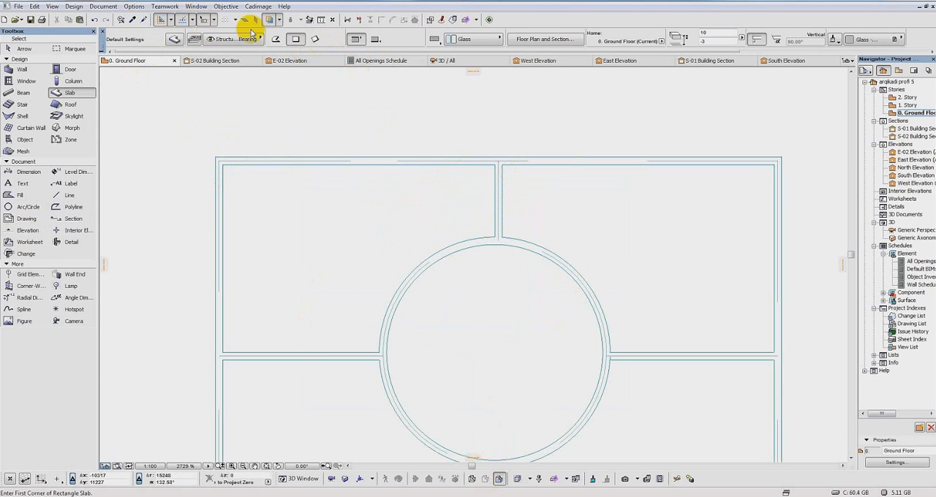
click(276, 39)
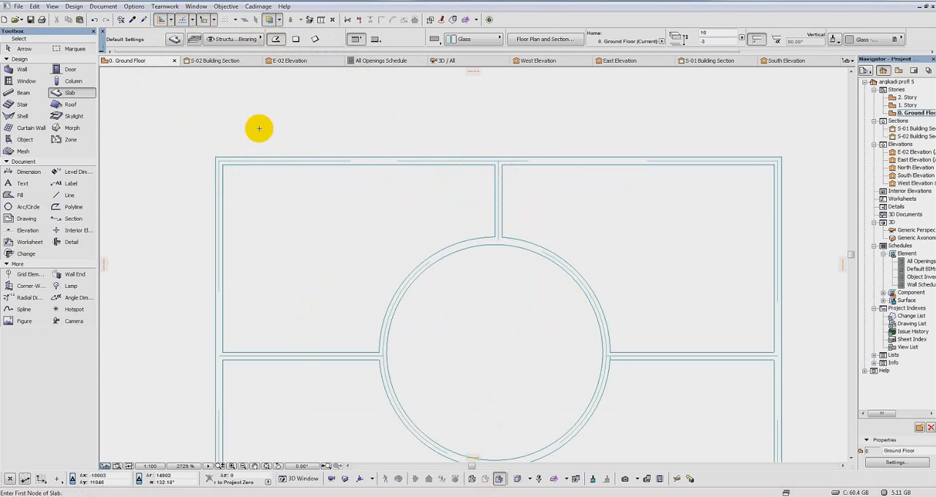
click(223, 165)
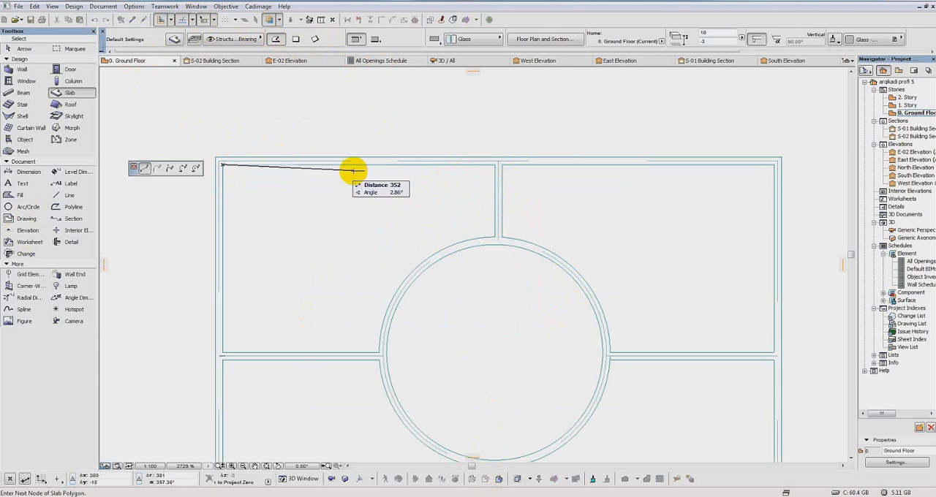
click(495, 164)
click(495, 236)
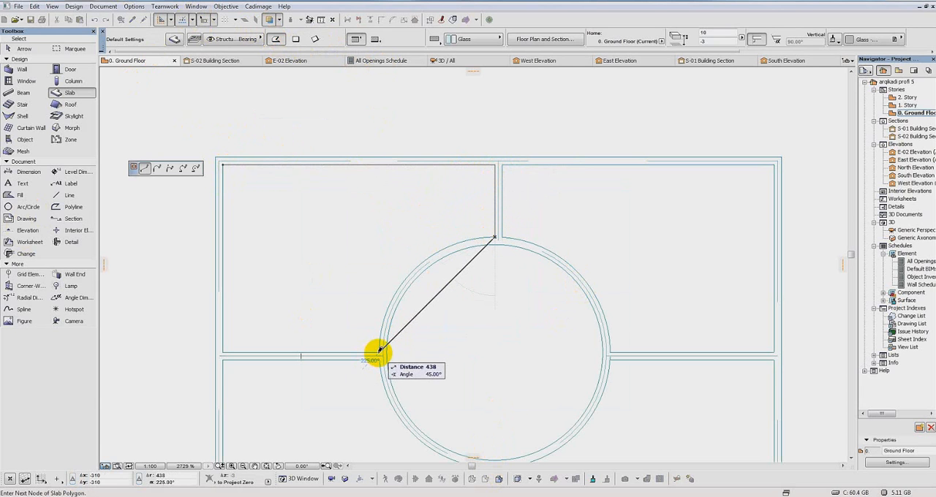
Step: Follow the circle's outer edge with a three-point arc and close the slab with straight edges back to its starting corner
click(184, 167)
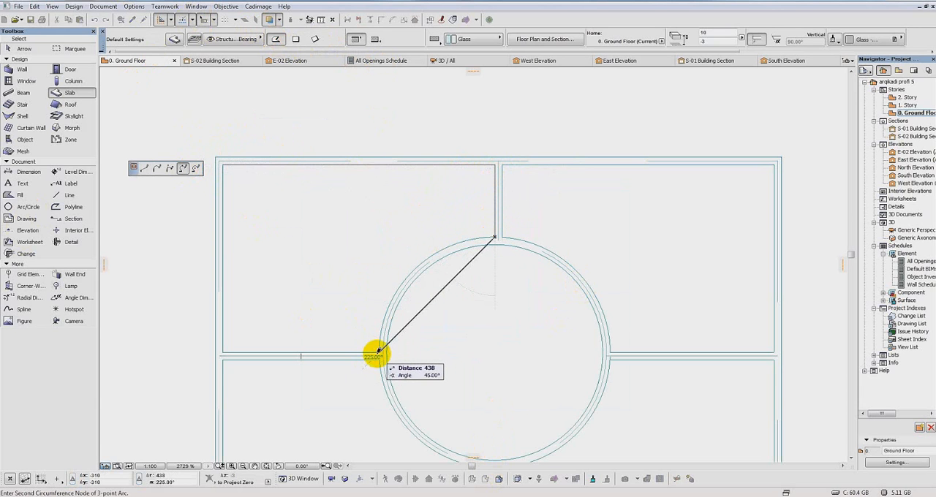
click(379, 352)
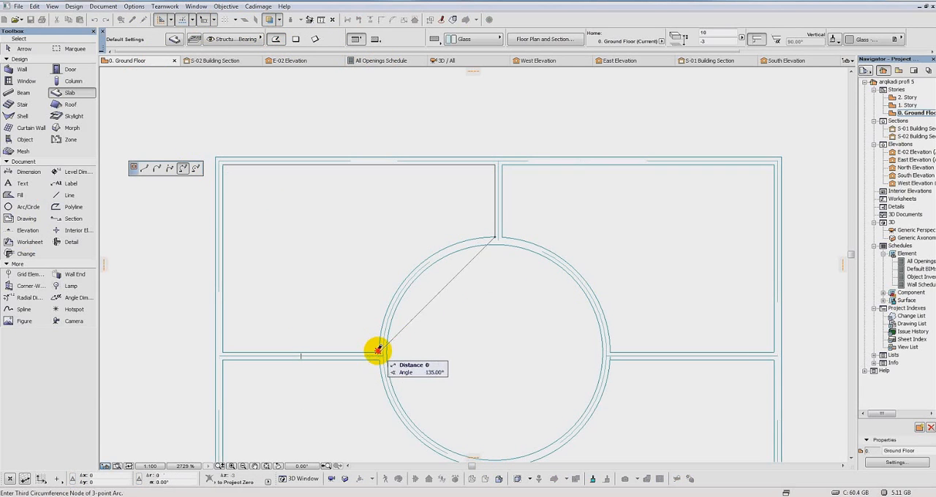
click(416, 262)
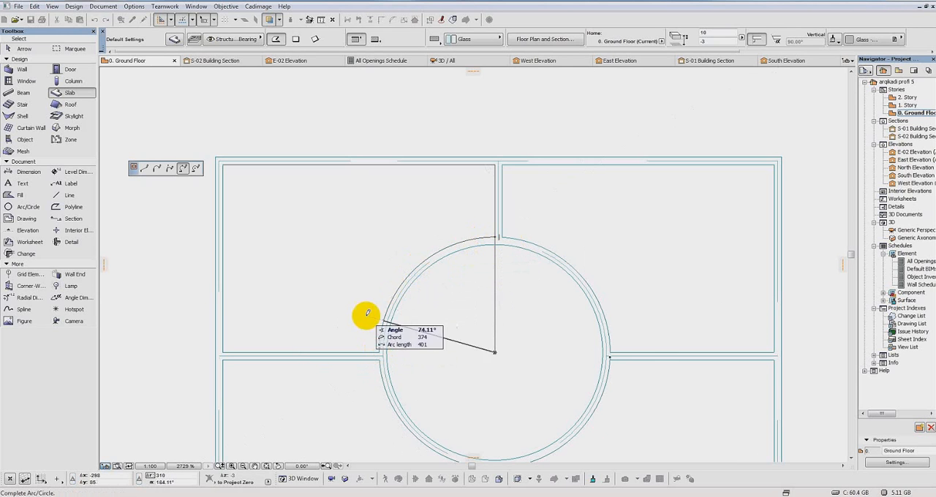
click(380, 350)
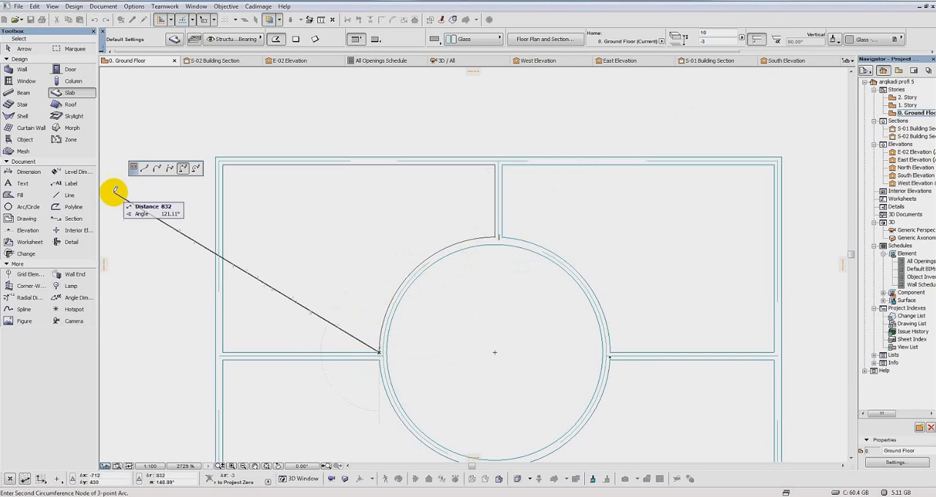
click(146, 168)
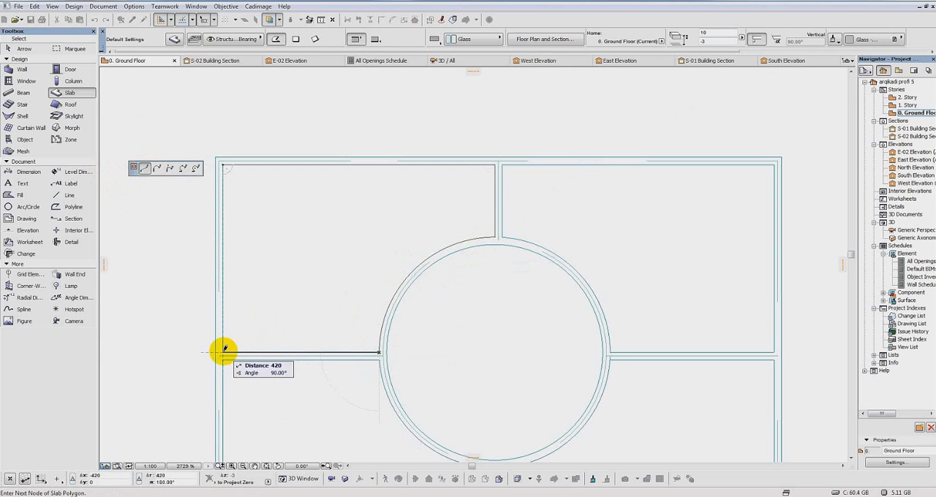
click(222, 352)
click(223, 164)
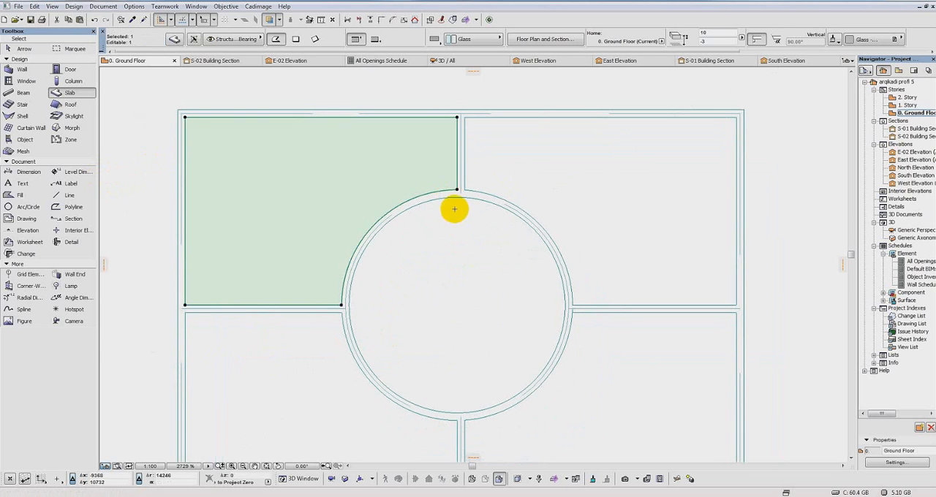
Step: Mirror a copy of the upper-left glass slab about the frame's vertical centreline into the upper-right opening
scroll(428, 185, down, 3)
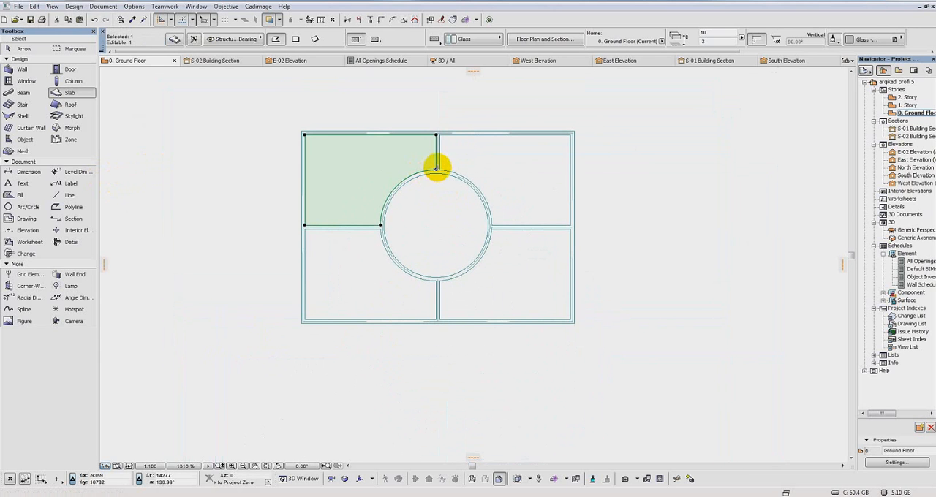
click(436, 167)
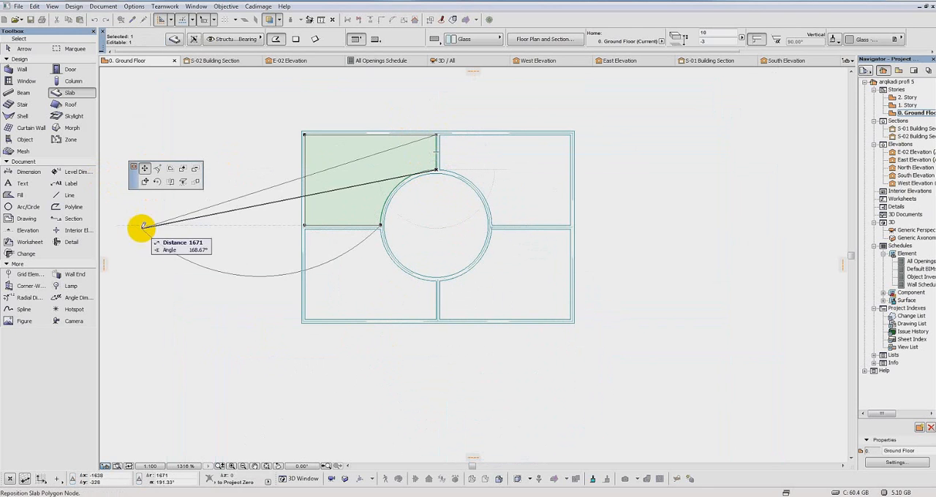
click(197, 183)
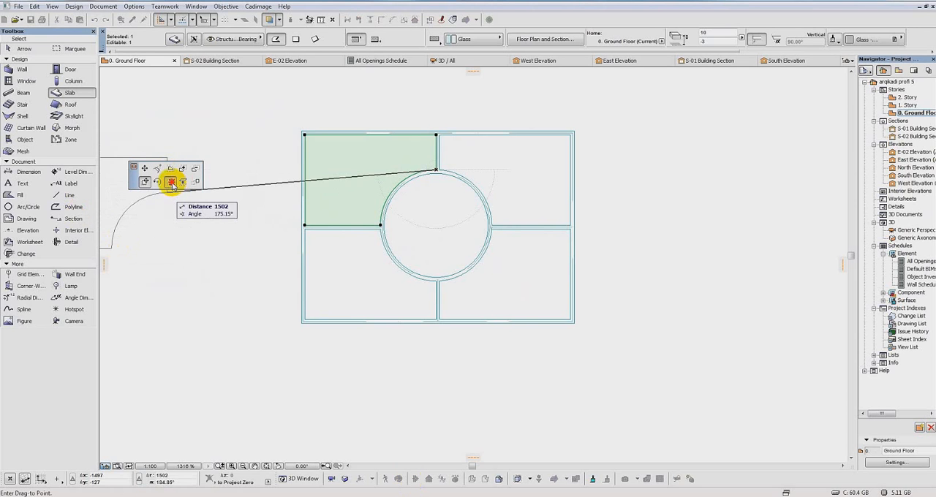
click(172, 183)
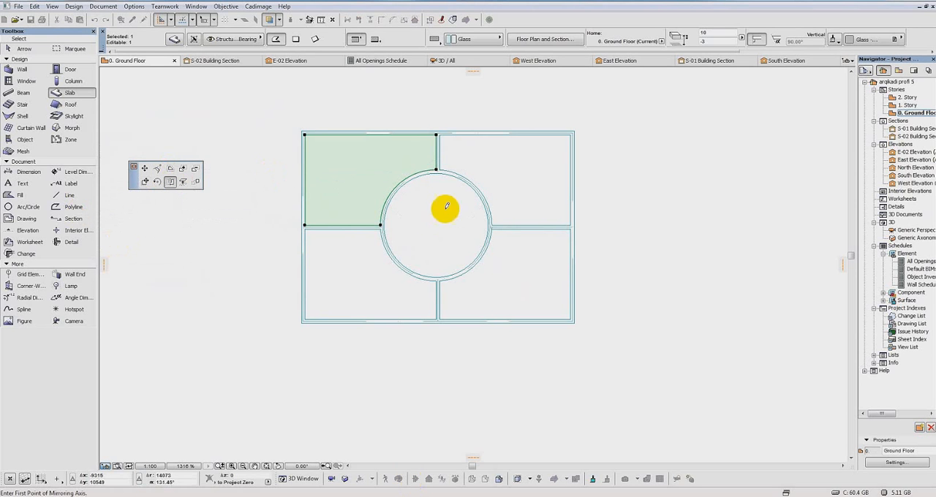
click(437, 172)
click(468, 286)
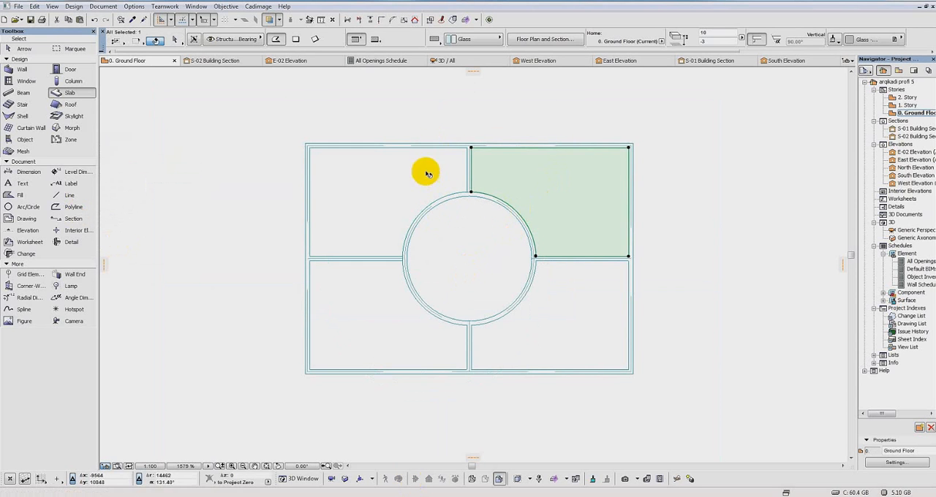
Step: Mirror copies of both upper glass slabs about the horizontal middle beam's axis into the lower openings and clear the selection
scroll(554, 233, up, 4)
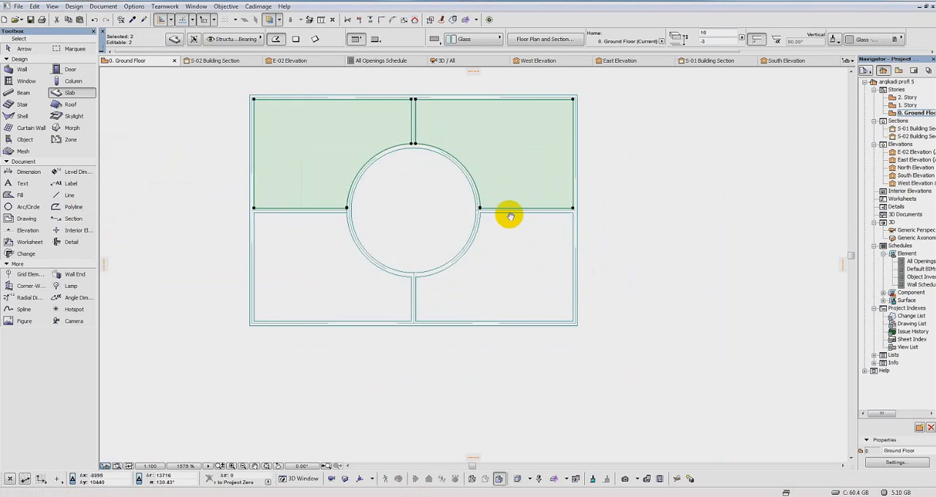
middle_drag(555, 233, 614, 239)
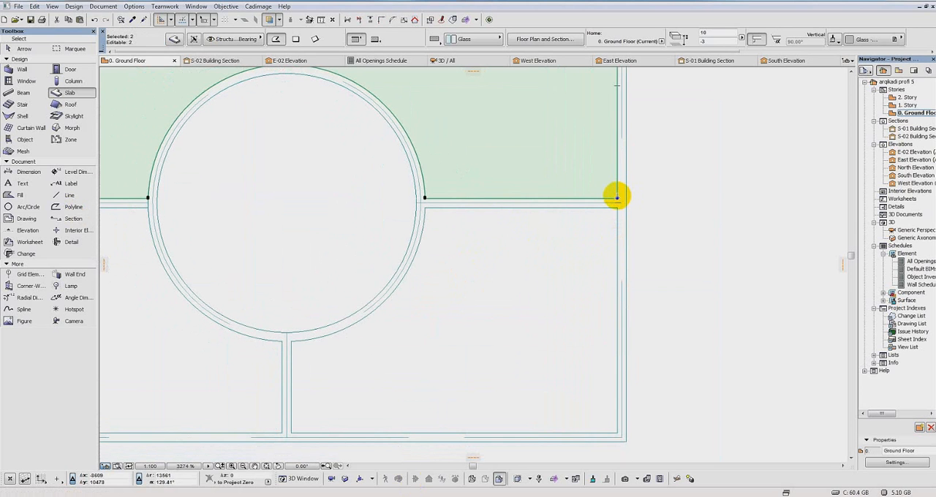
click(617, 197)
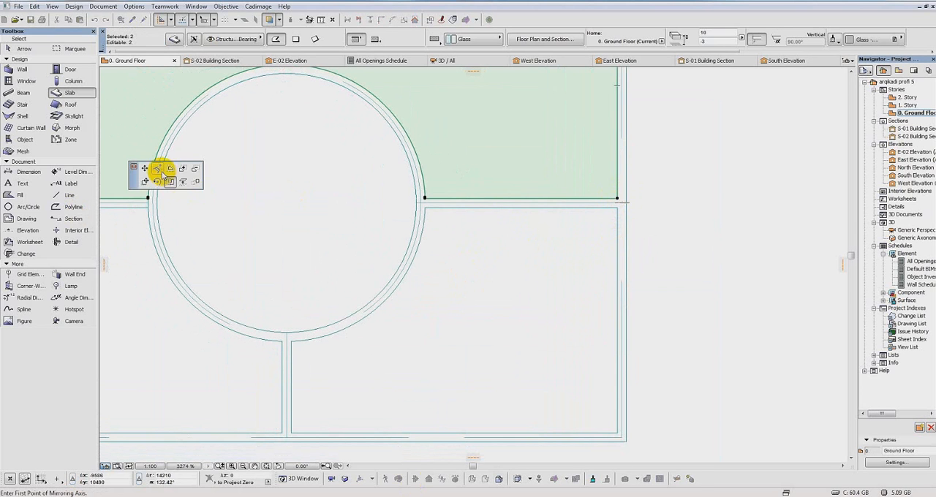
click(625, 203)
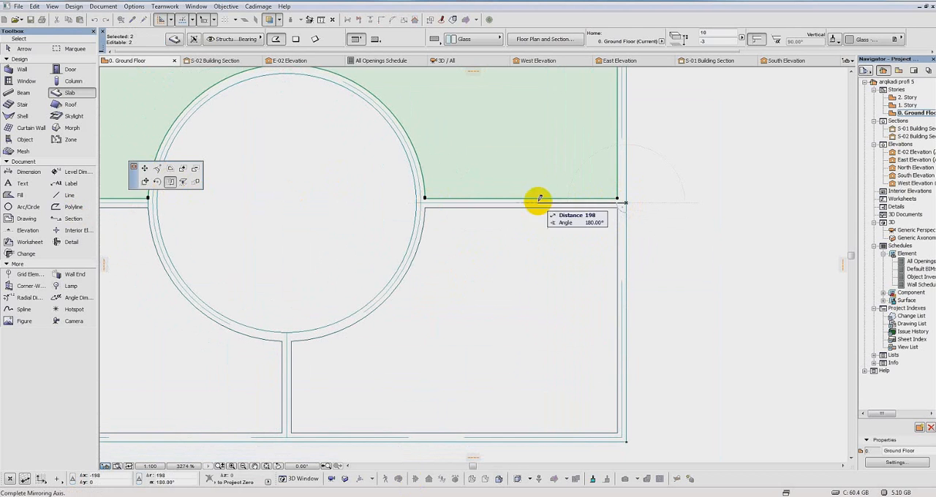
key(ctrl)
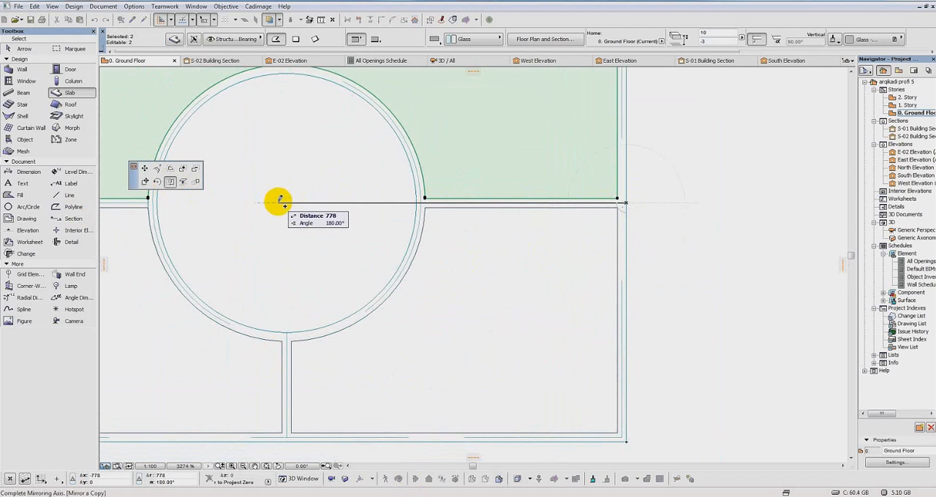
click(279, 202)
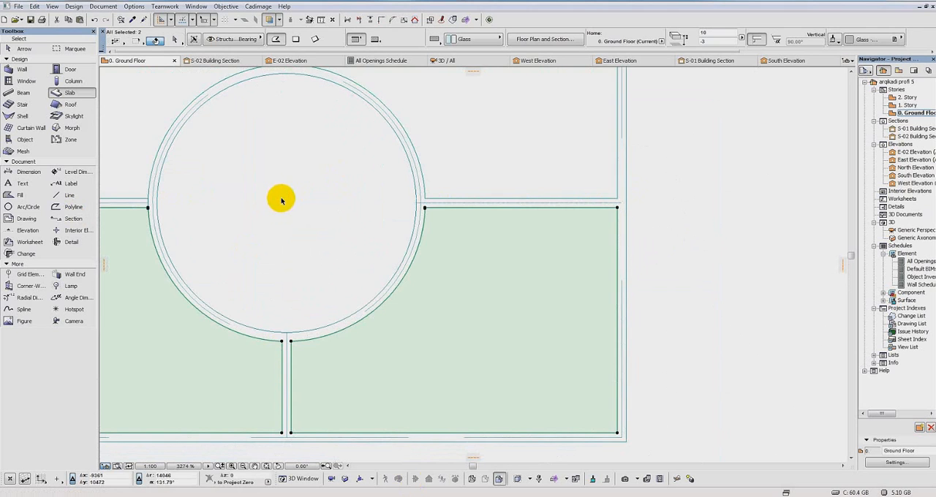
scroll(452, 265, down, 2)
middle_drag(453, 264, 510, 311)
key(Escape)
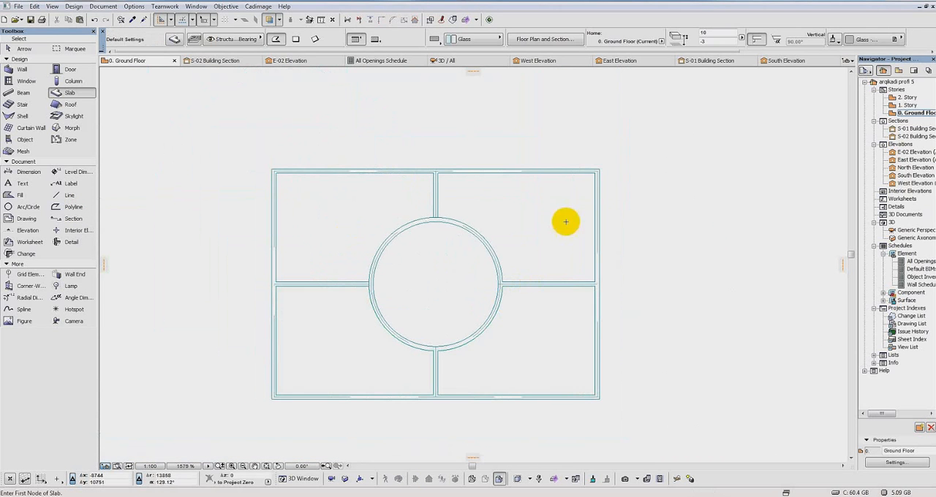
Step: Select the whole railing panel in the plan and examine it in the 3D axonometric view
key(shift)
scroll(650, 238, down, 5)
mouse_move(649, 240)
middle_down()
mouse_move(532, 221)
mouse_move(502, 219)
mouse_move(498, 228)
middle_up()
scroll(567, 206, up, 1)
middle_drag(560, 205, 539, 237)
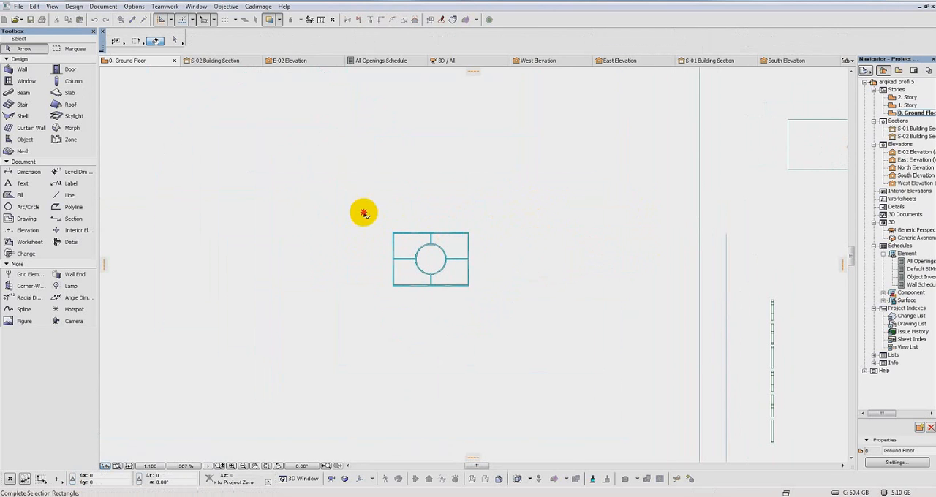
drag(366, 209, 516, 324)
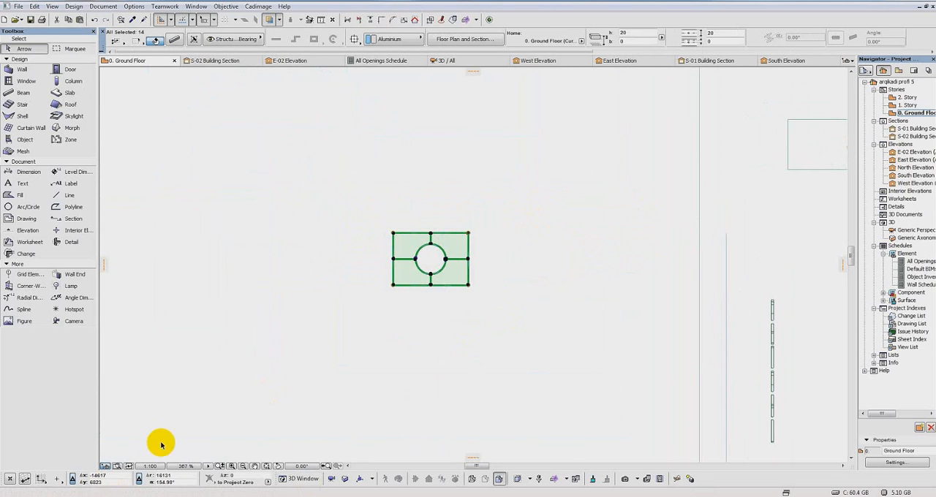
click(346, 479)
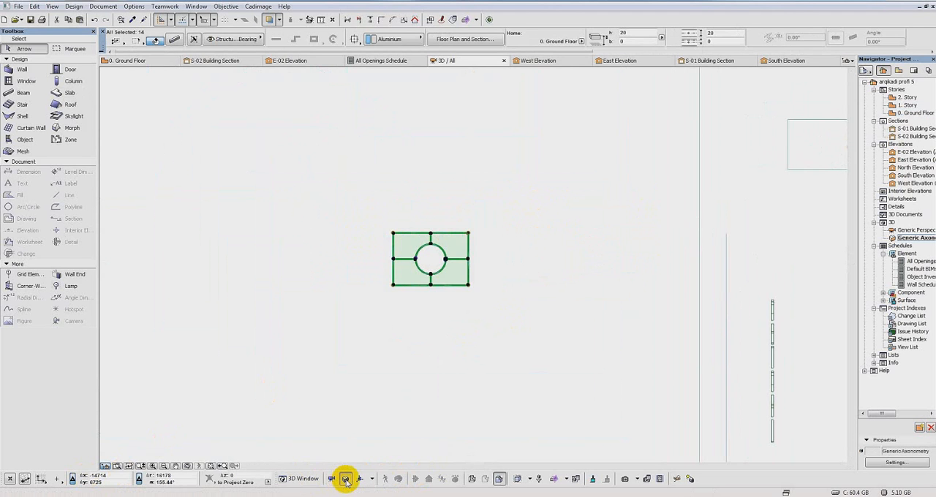
scroll(592, 190, down, 4)
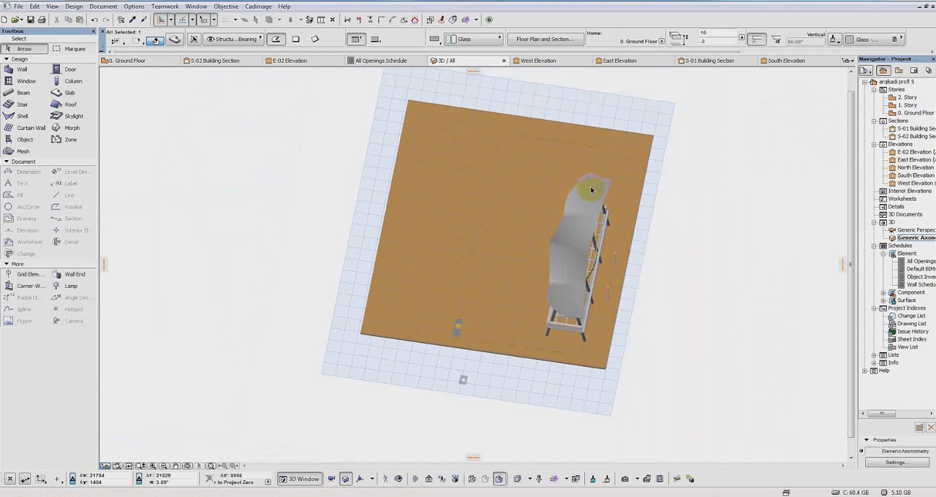
middle_drag(558, 198, 541, 230)
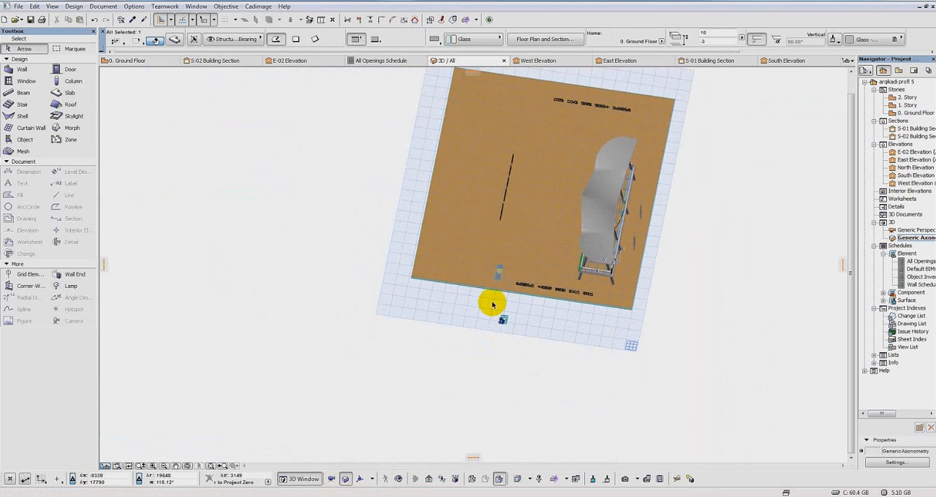
scroll(492, 306, up, 5)
drag(485, 306, 506, 328)
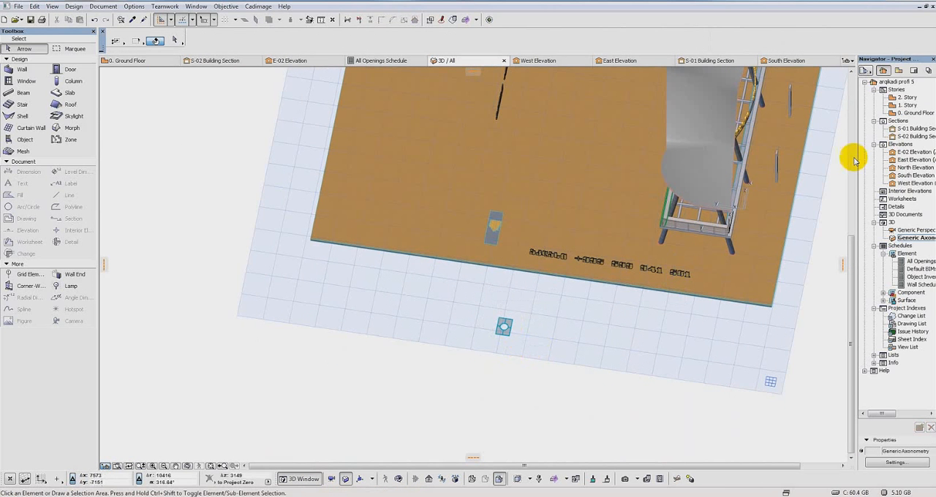
Step: Return to the Ground Floor plan and draw a full circular glass slab of radius 290 inside the central beam ring
double_click(915, 113)
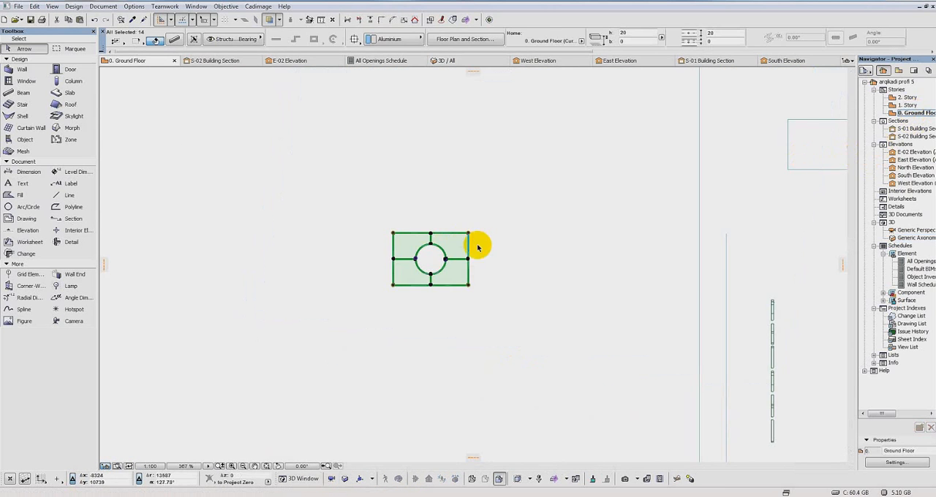
scroll(432, 258, up, 8)
click(365, 245)
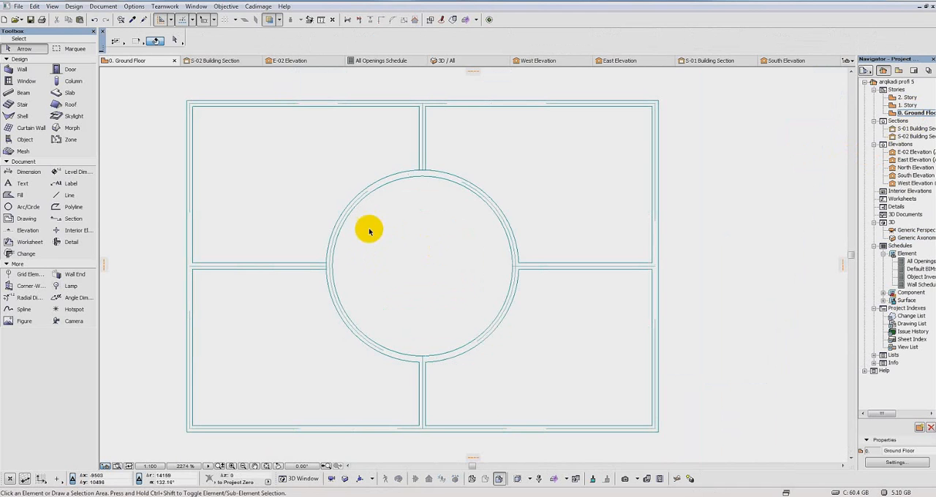
click(68, 92)
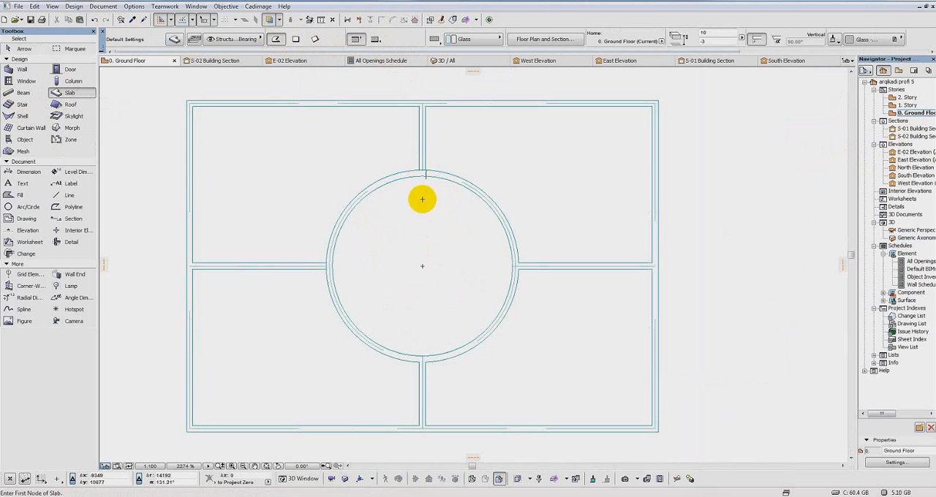
click(513, 266)
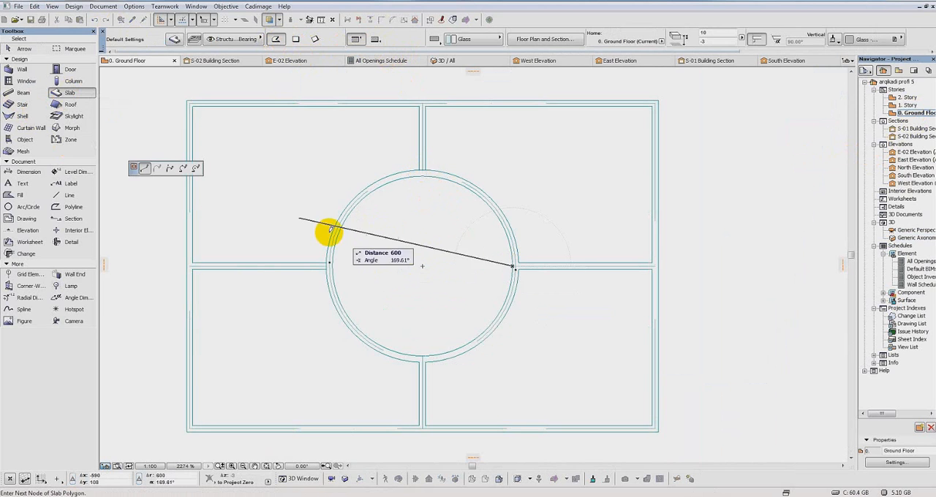
click(194, 169)
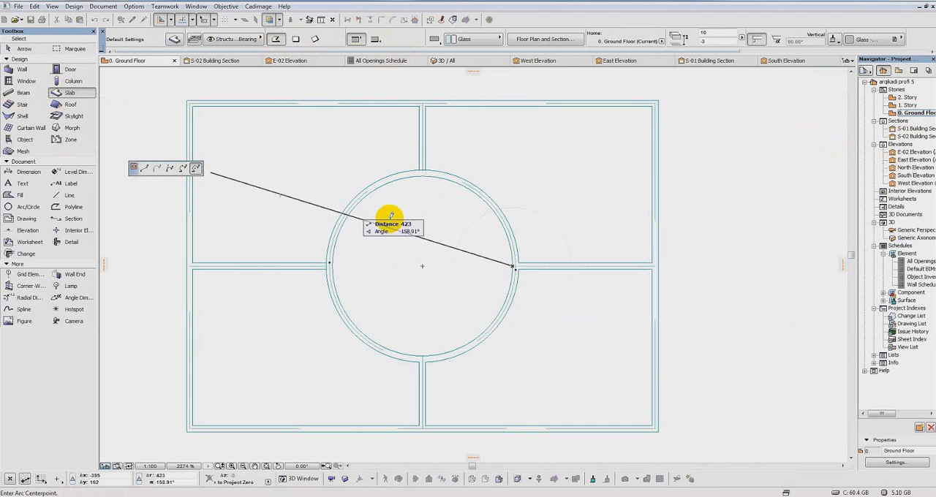
click(423, 265)
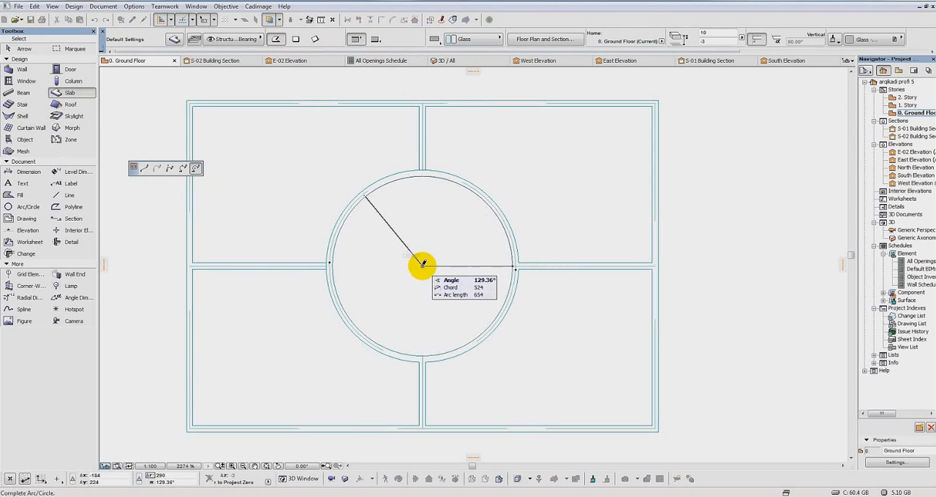
click(512, 261)
Step: In the generic perspective, select all beams and glass slabs of the railing panel and show only that selection in 3D
click(901, 230)
double_click(900, 233)
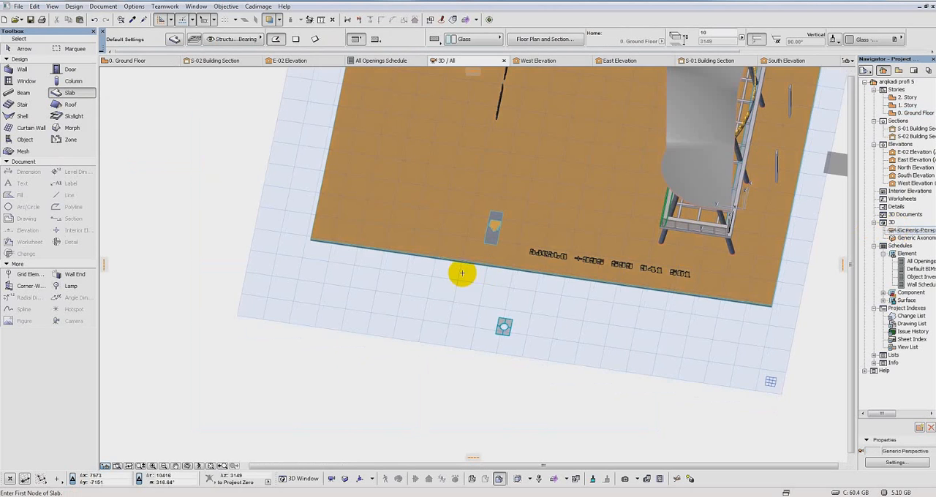
scroll(591, 309, down, 1)
middle_drag(591, 309, 547, 283)
scroll(693, 311, down, 2)
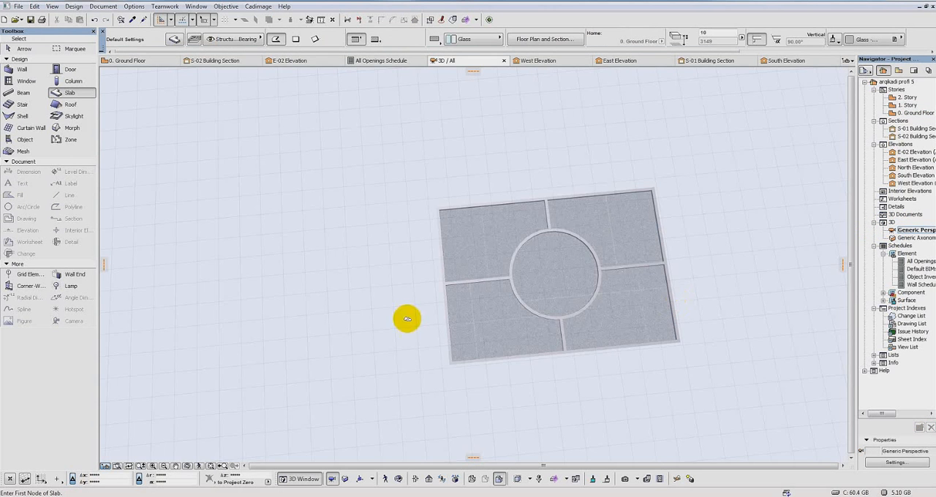
middle_drag(622, 292, 488, 287)
key(Escape)
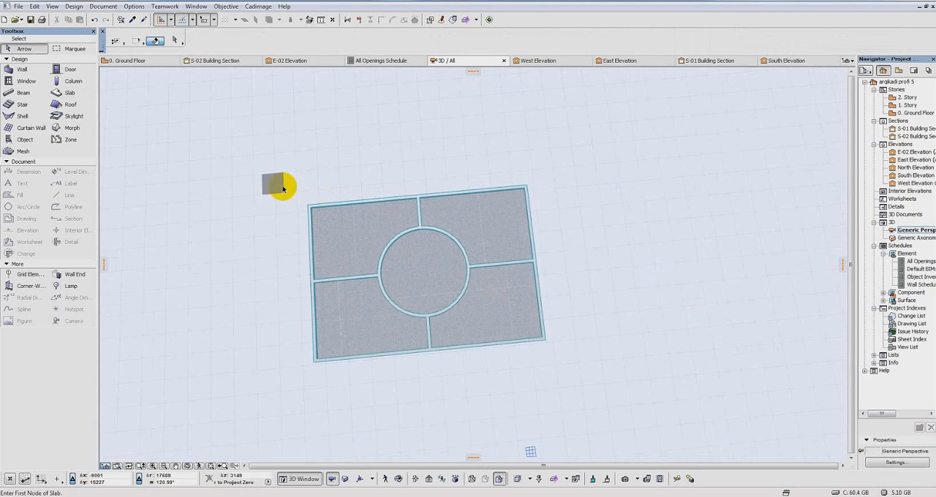
click(270, 182)
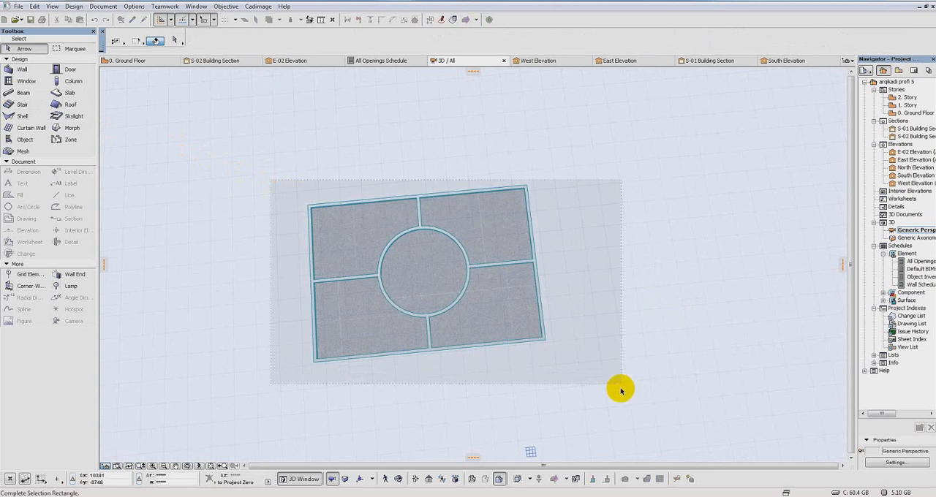
click(622, 403)
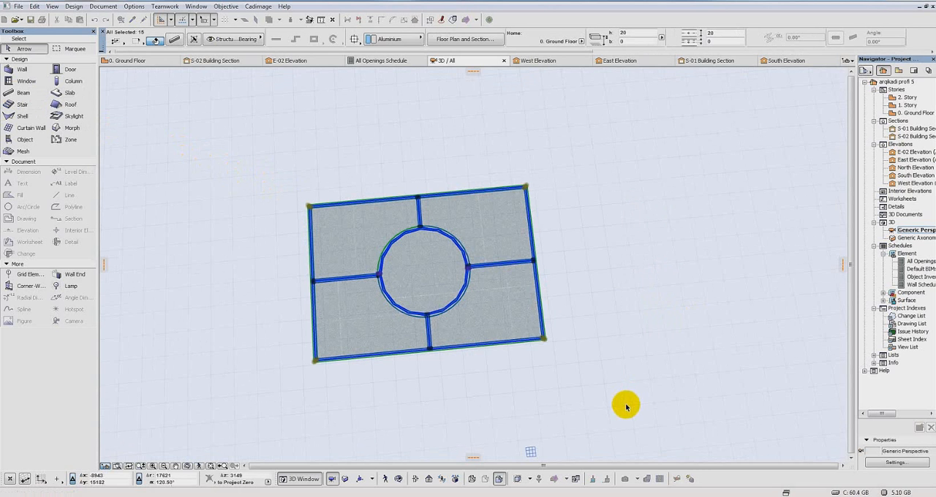
right_click(510, 272)
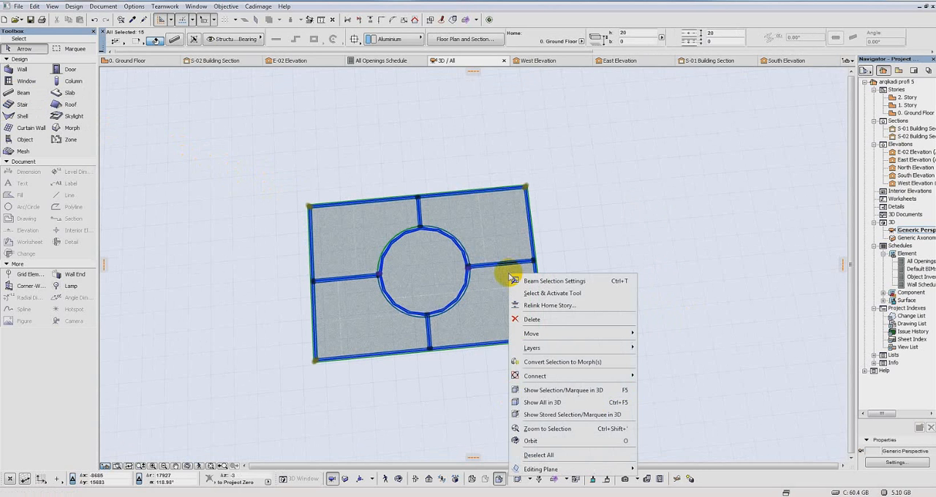
click(572, 395)
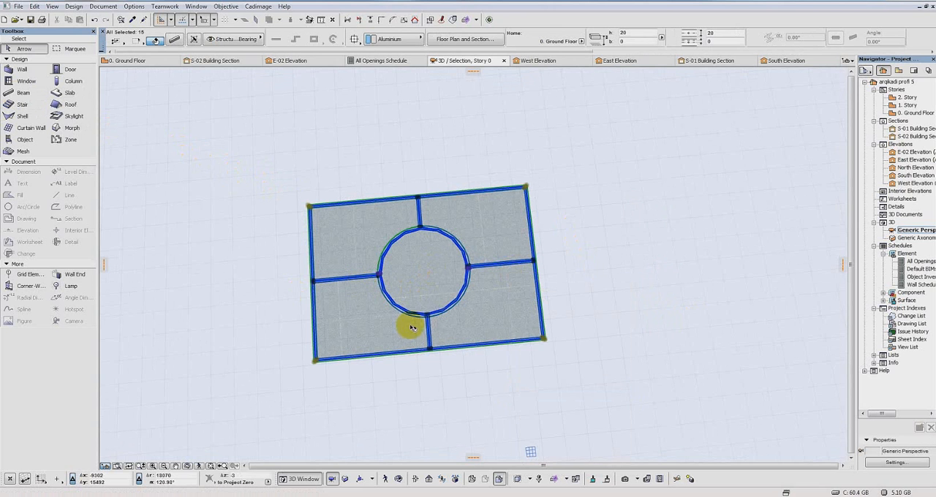
Step: Switch the 3D window to a parallel projection with Top view and an azimuth of 270°
click(347, 479)
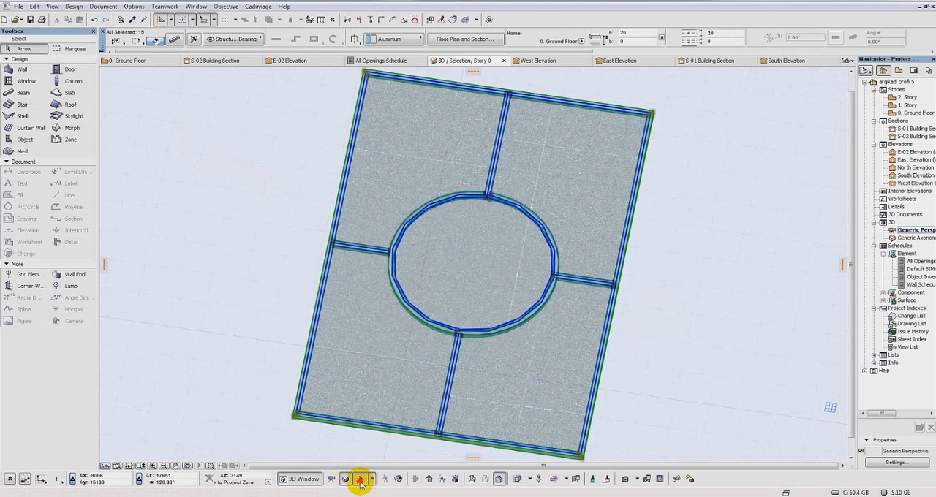
click(359, 479)
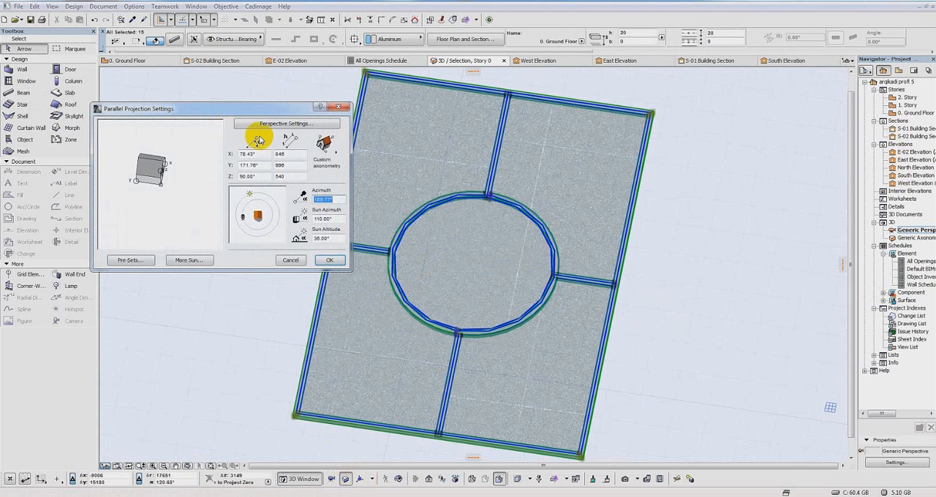
click(326, 146)
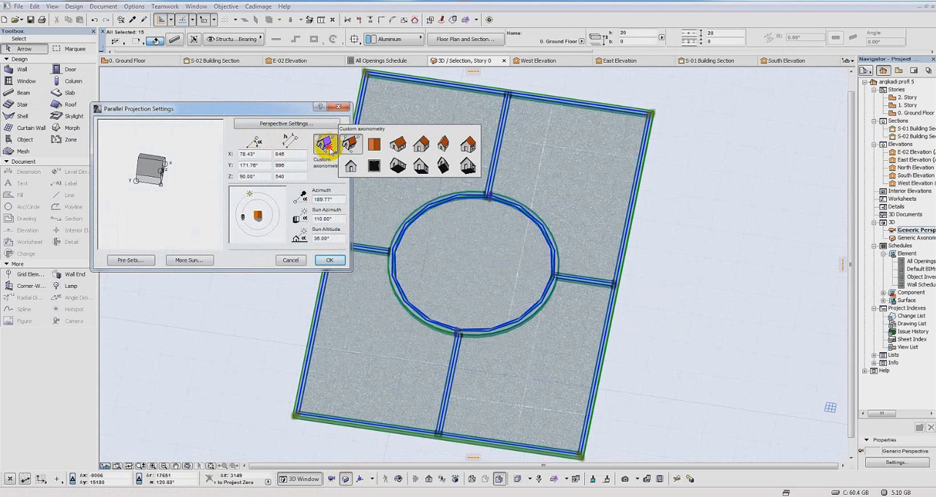
click(372, 145)
click(255, 193)
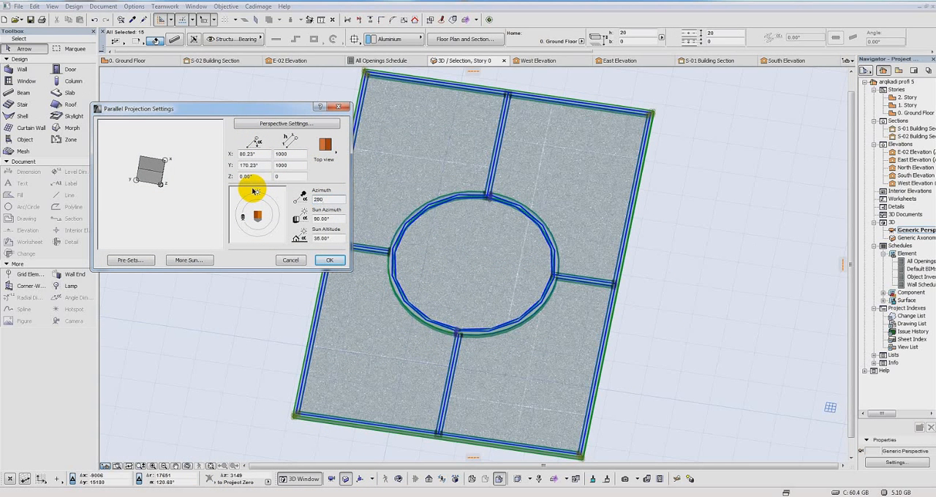
drag(327, 199, 310, 199)
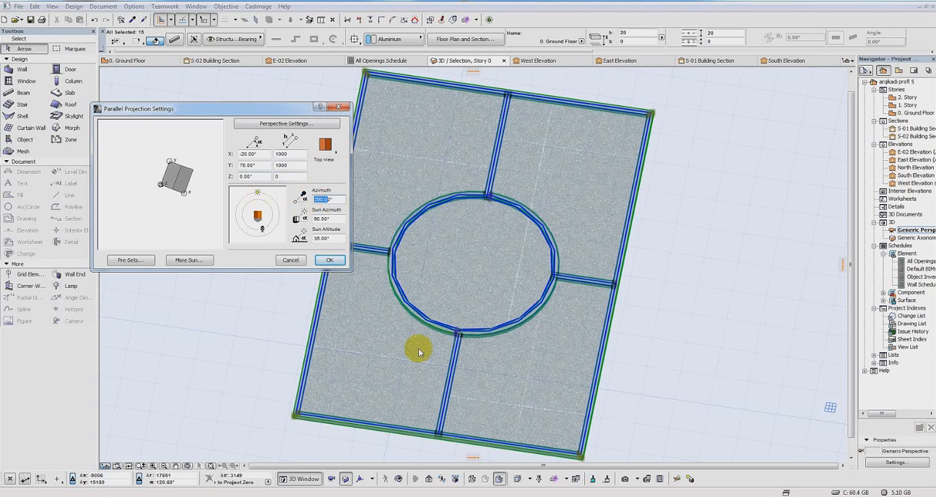
drag(259, 192, 279, 182)
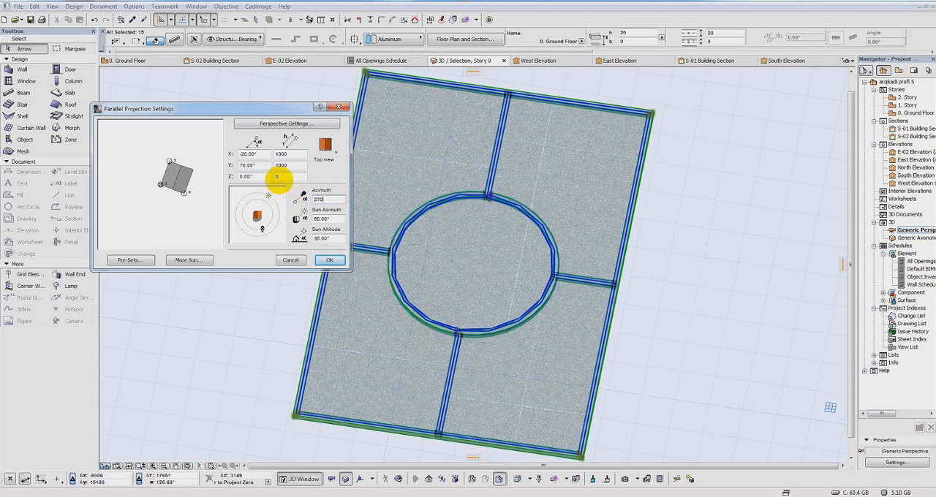
click(330, 260)
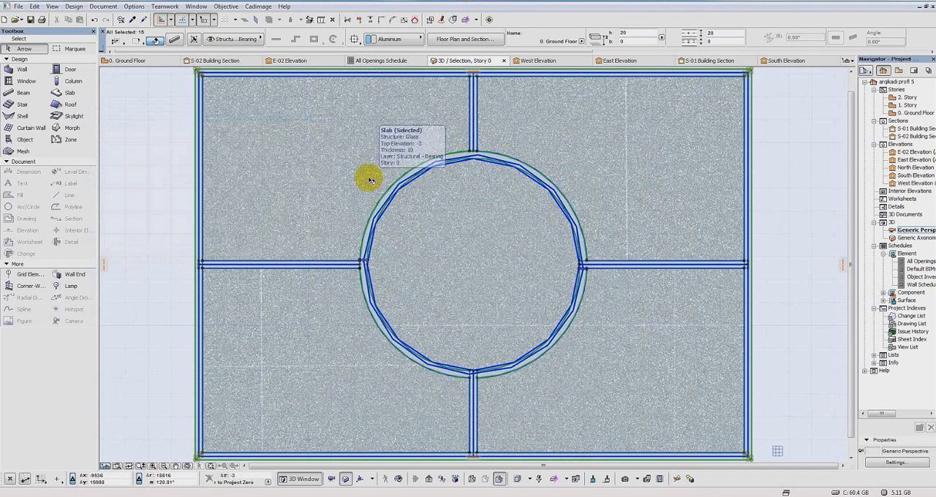
Step: Save the selected railing panel as a curtain wall panel parallel to the horizontal plane, named "paneli 2222", in the Embedded Library
click(18, 6)
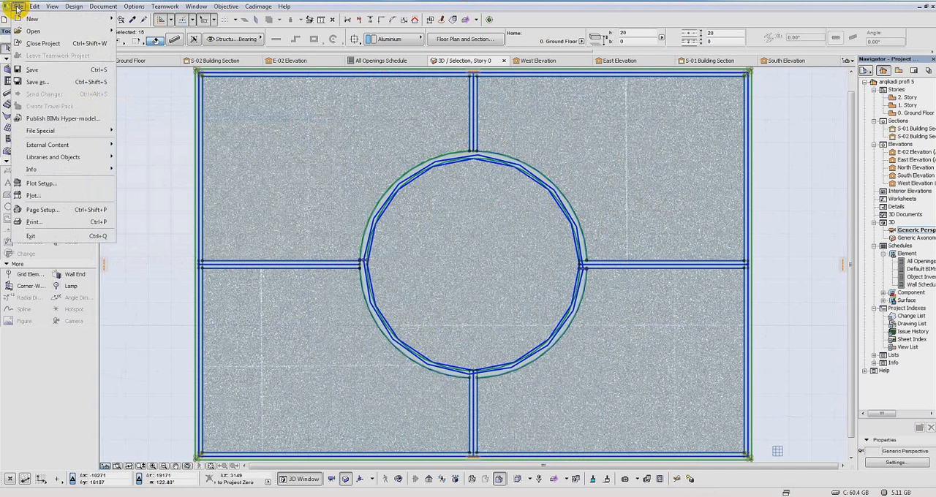
mouse_move(76, 156)
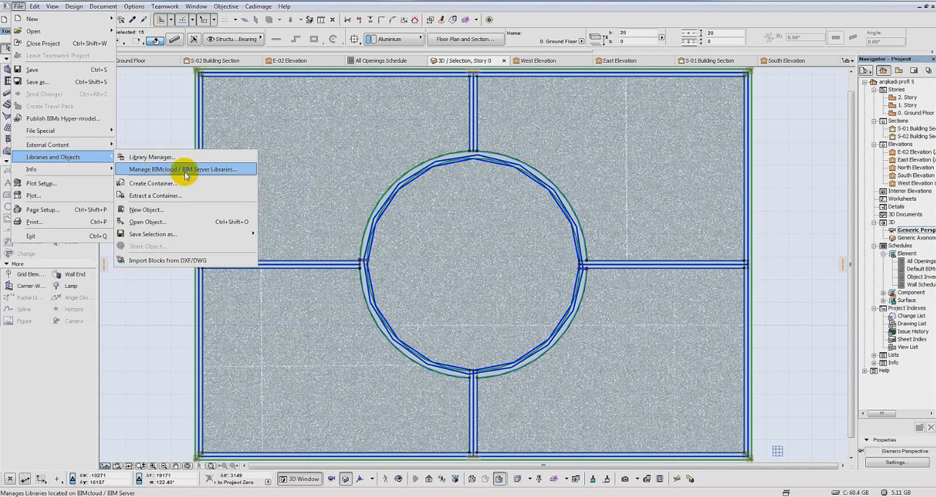
mouse_move(212, 234)
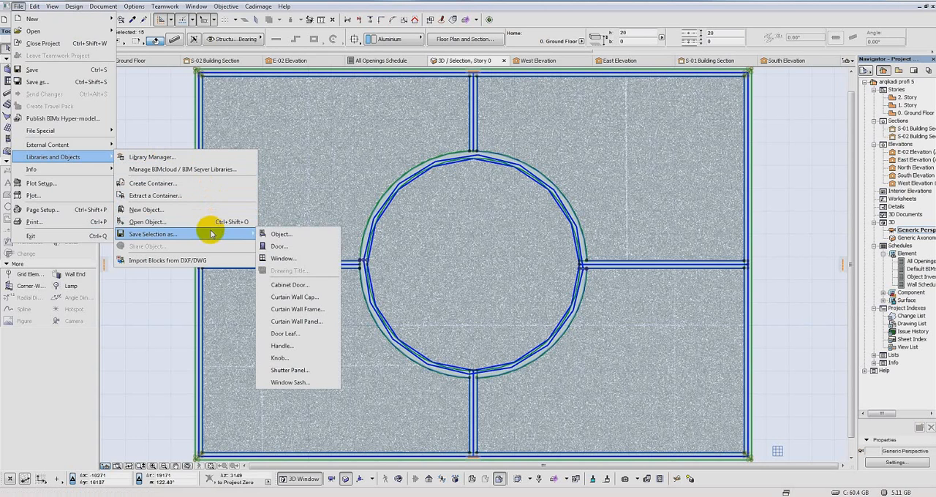
click(322, 322)
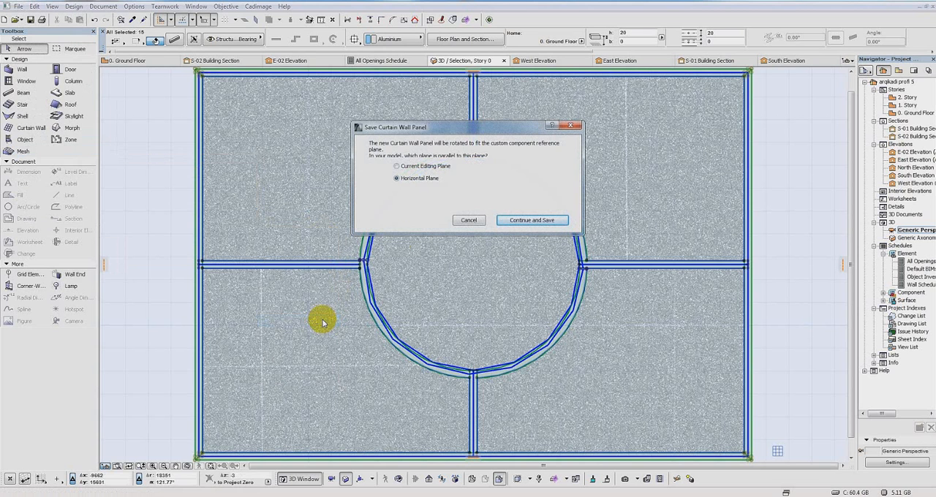
click(523, 222)
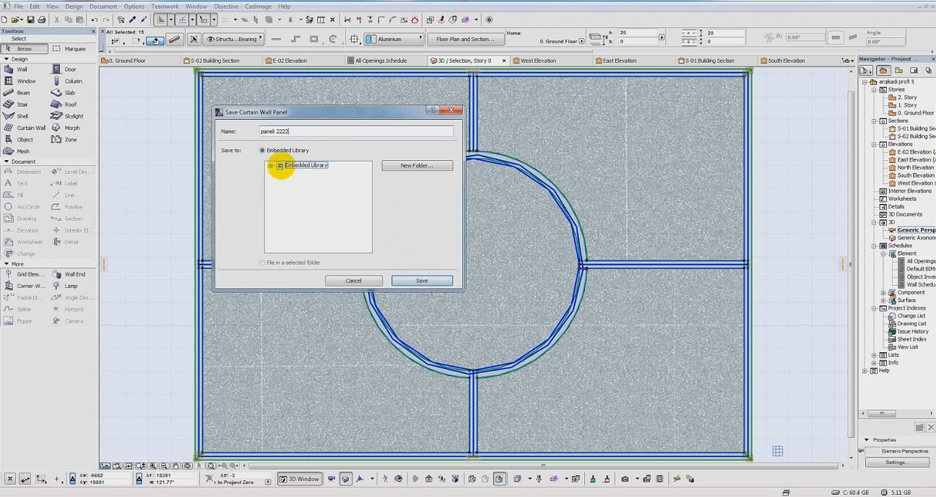
click(437, 282)
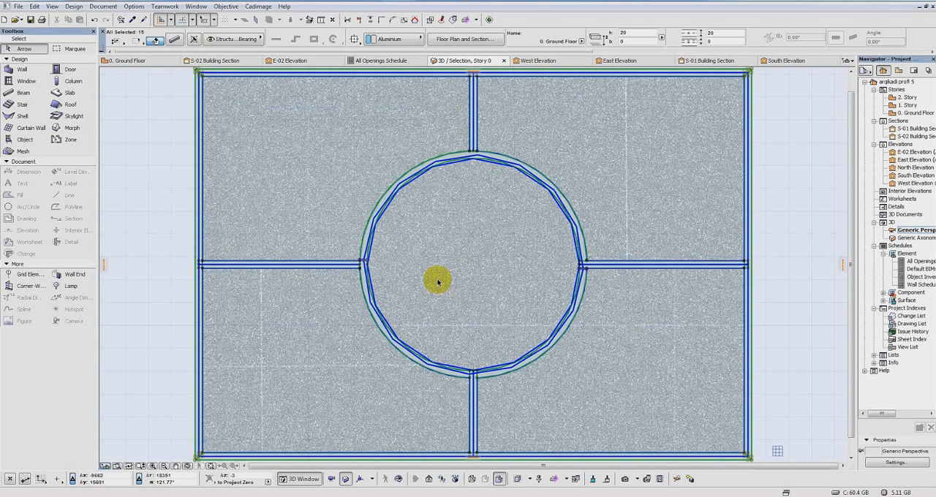
click(618, 322)
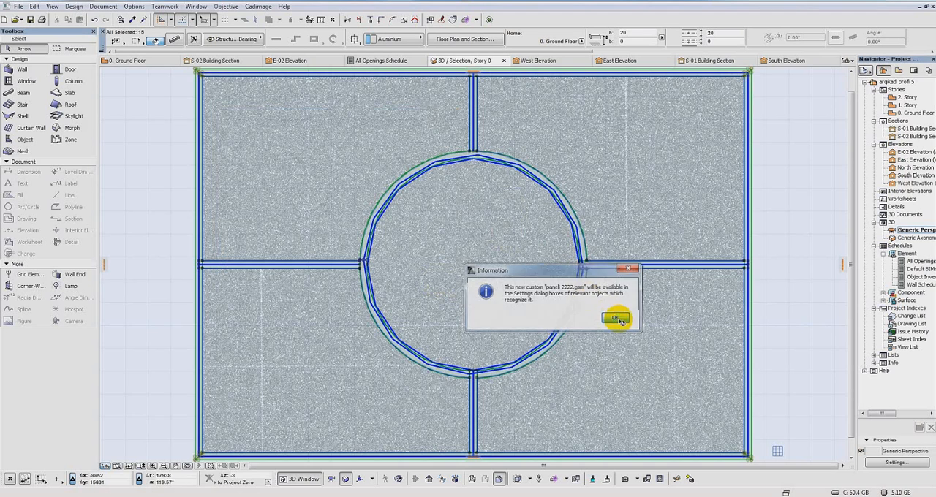
Step: Show the entire model in the 3D window again
scroll(607, 215, down, 5)
scroll(471, 207, down, 3)
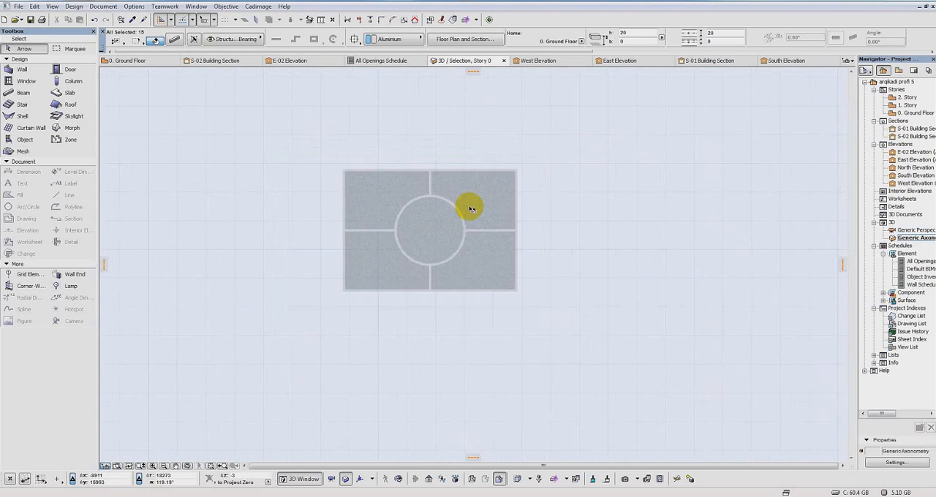
middle_drag(459, 218, 387, 262)
scroll(576, 218, down, 3)
middle_drag(645, 221, 283, 211)
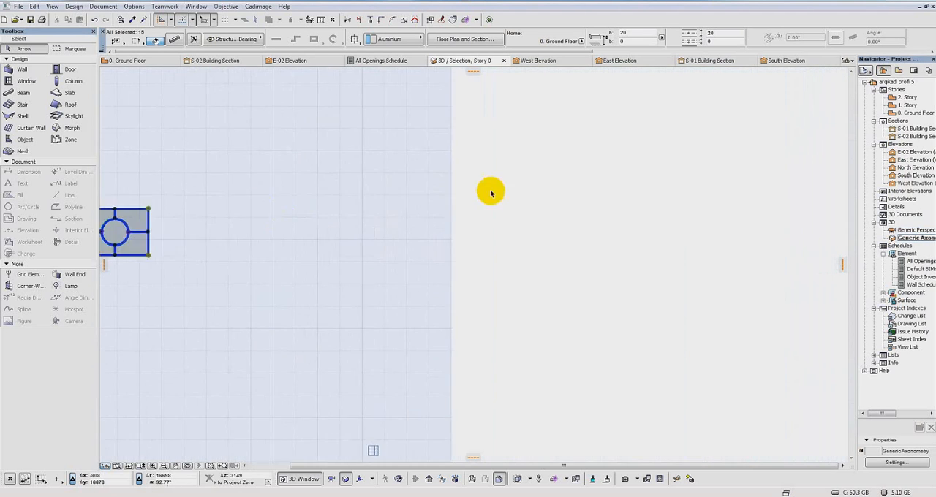
scroll(560, 197, down, 5)
middle_drag(578, 207, 451, 229)
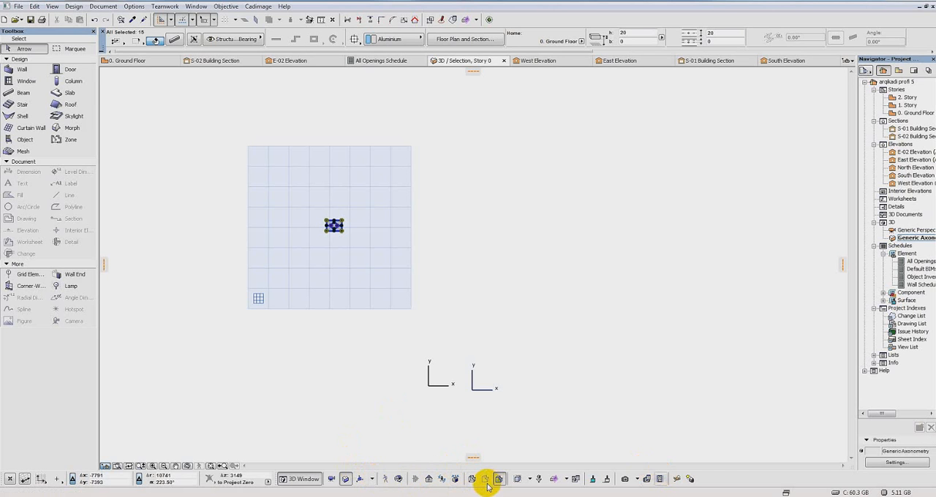
click(531, 481)
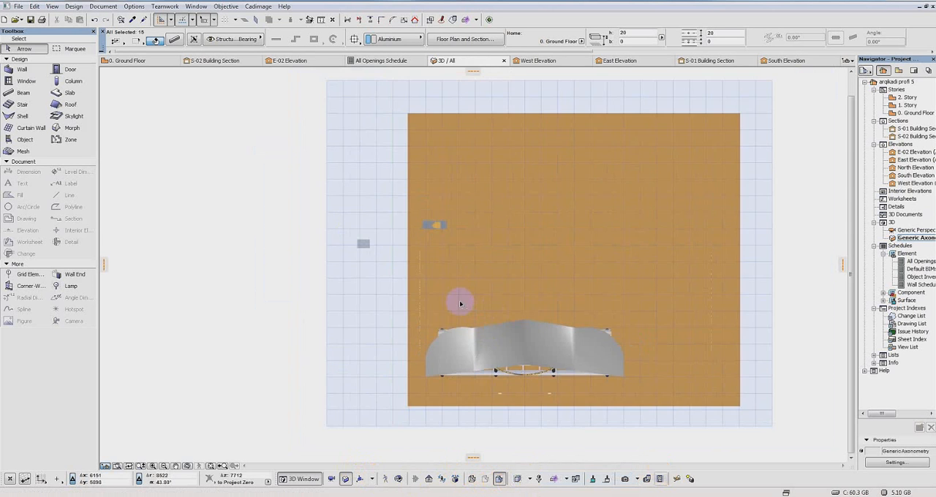
Step: Clear the railing panel selection and select the curtain wall forming the long railing along the raised platform
shift+middle_drag(460, 303, 651, 142)
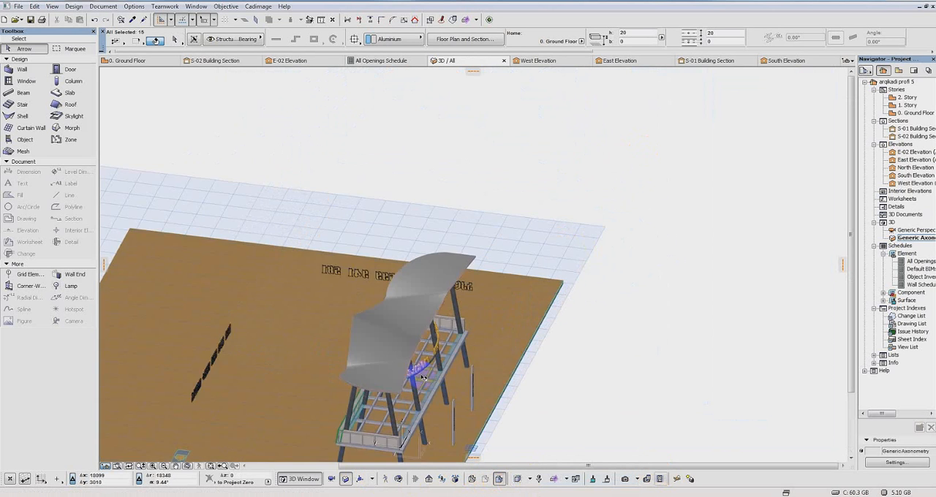
shift+middle_drag(423, 377, 564, 299)
scroll(564, 300, up, 3)
middle_drag(610, 328, 664, 326)
scroll(627, 271, down, 3)
middle_drag(627, 271, 673, 276)
scroll(672, 271, up, 4)
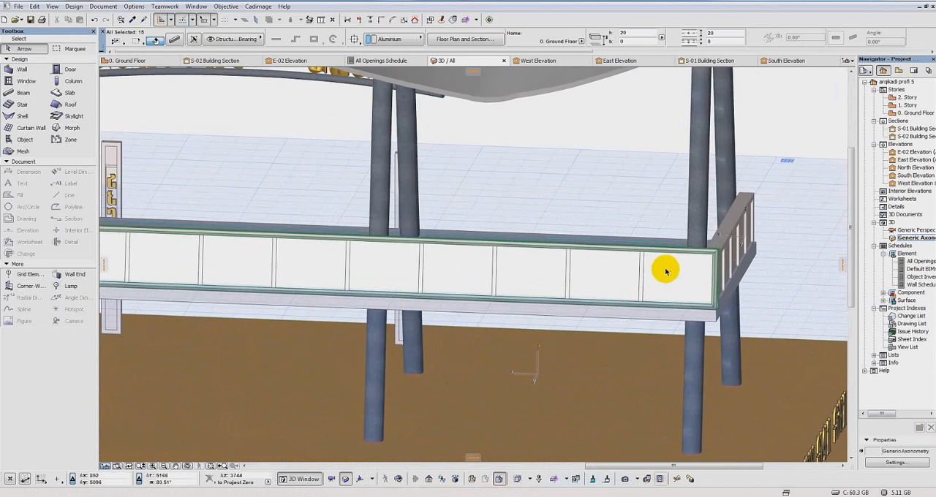
shift+middle_drag(654, 255, 751, 258)
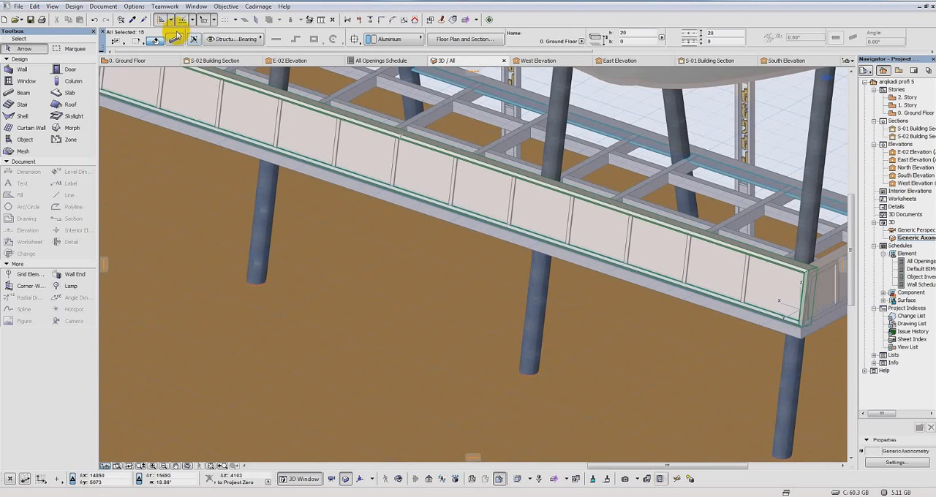
key(Escape)
click(765, 261)
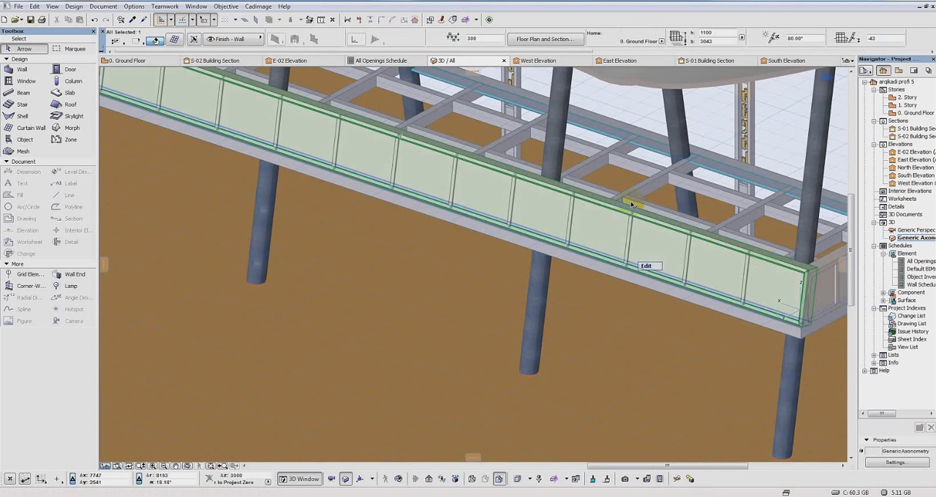
Step: In the selected curtain wall's settings, turn off the use of the panel building material's surface for the Main panel class
click(173, 41)
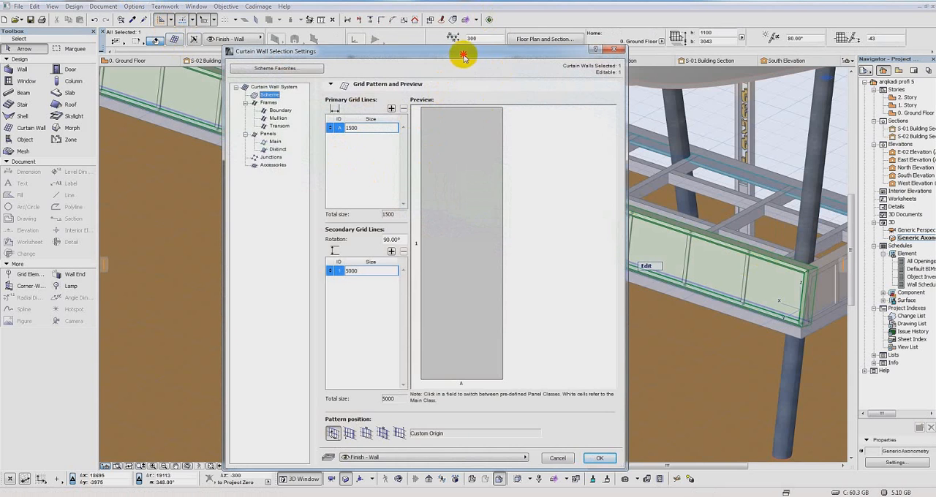
drag(463, 57, 480, 59)
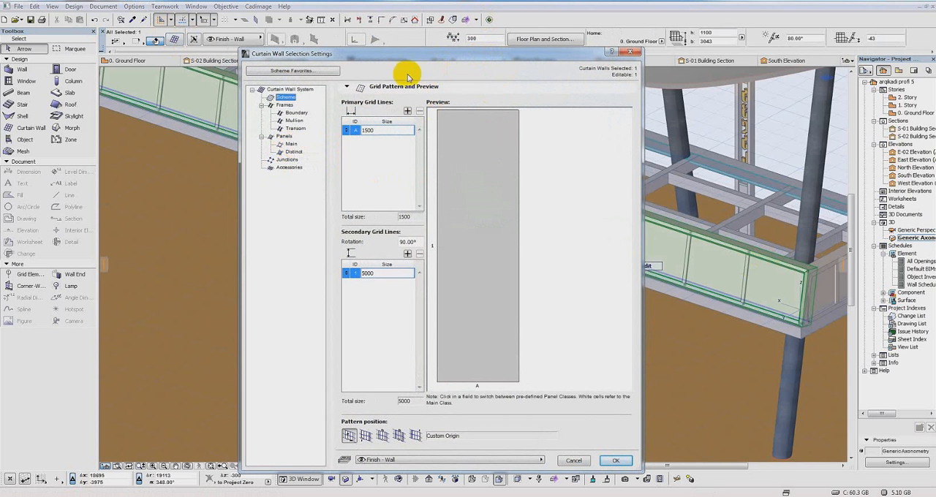
click(291, 145)
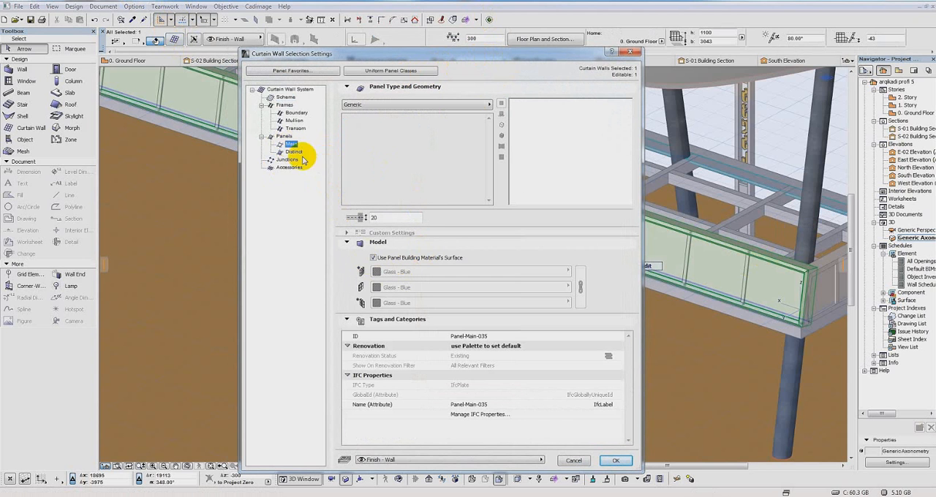
click(282, 152)
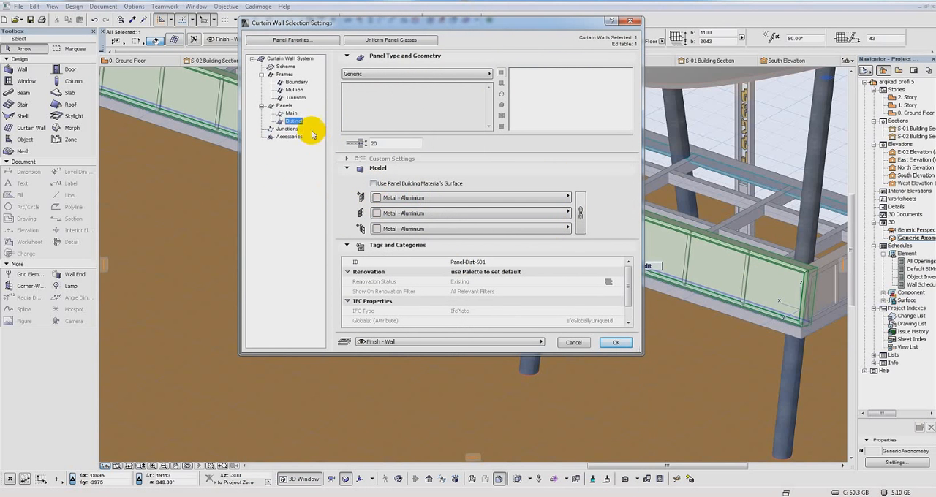
click(289, 114)
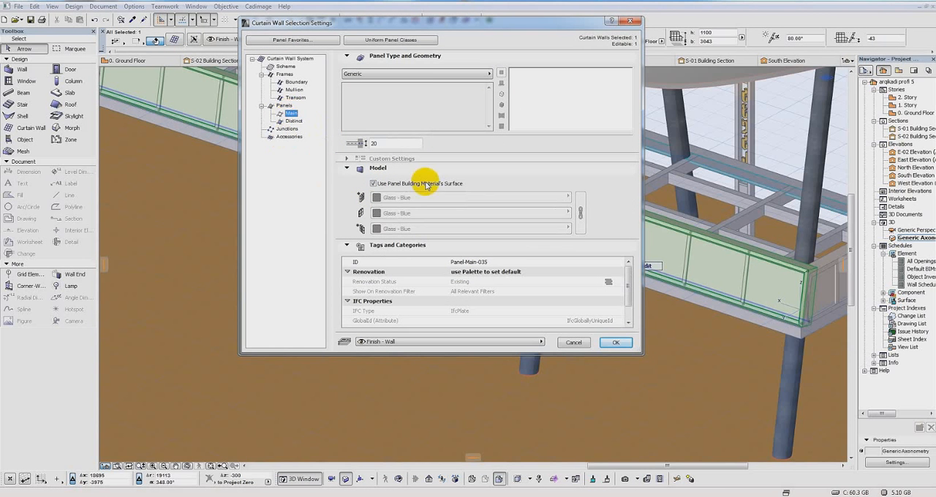
click(373, 183)
click(616, 343)
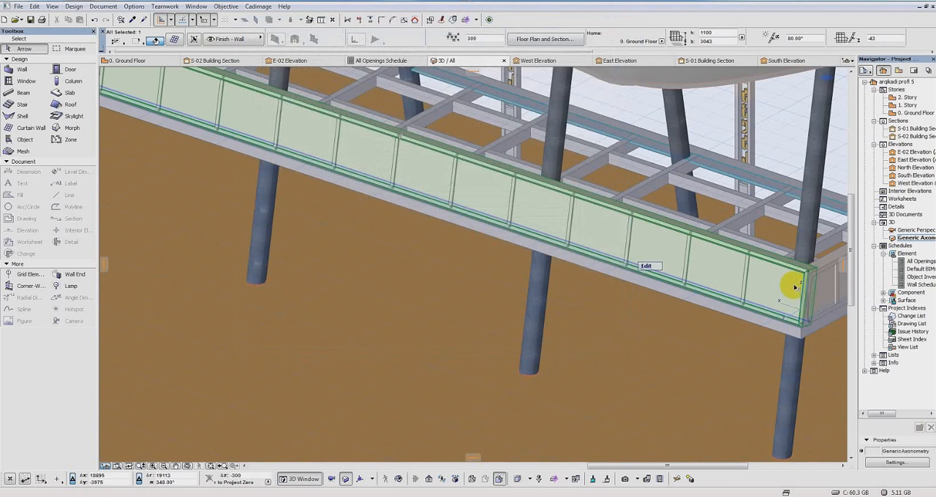
Step: Turn on the use of the panel building material's surface for the long railing's Distinct panel class
middle_drag(616, 259, 609, 269)
scroll(623, 276, down, 2)
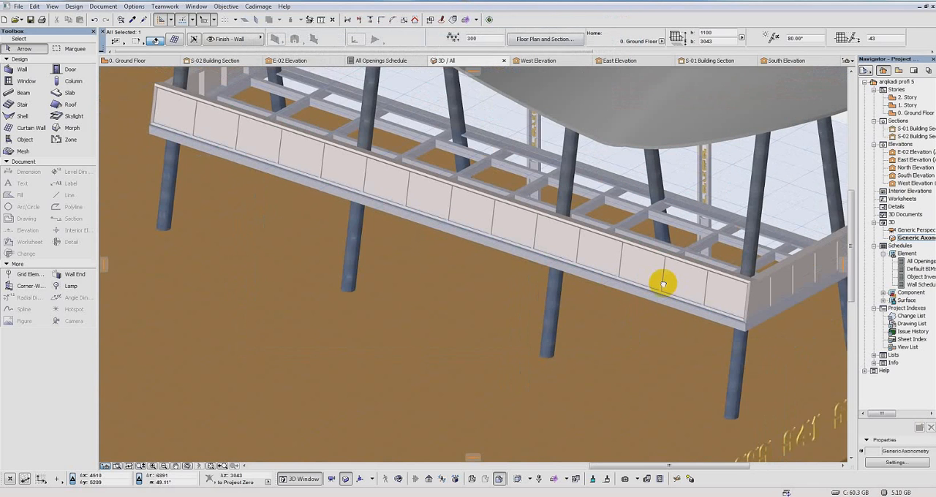
mouse_move(664, 285)
middle_down()
mouse_move(650, 270)
mouse_move(659, 273)
middle_up()
mouse_move(706, 283)
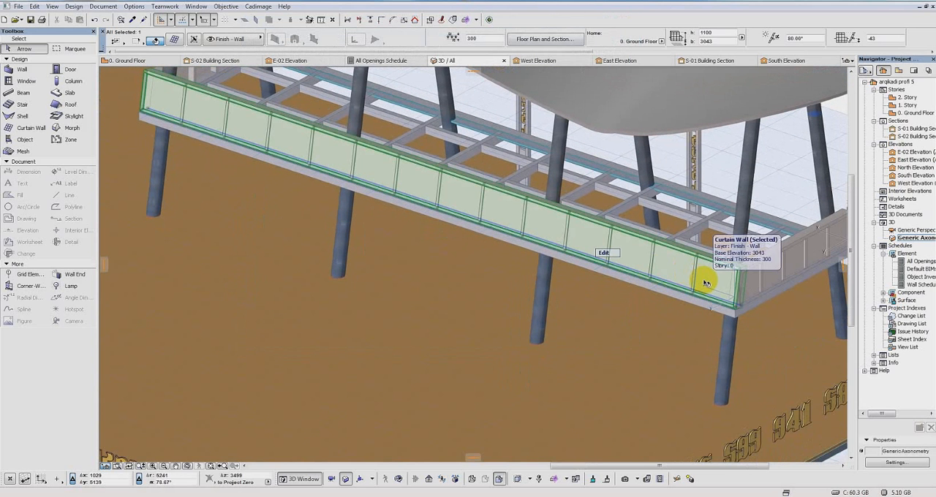
click(174, 40)
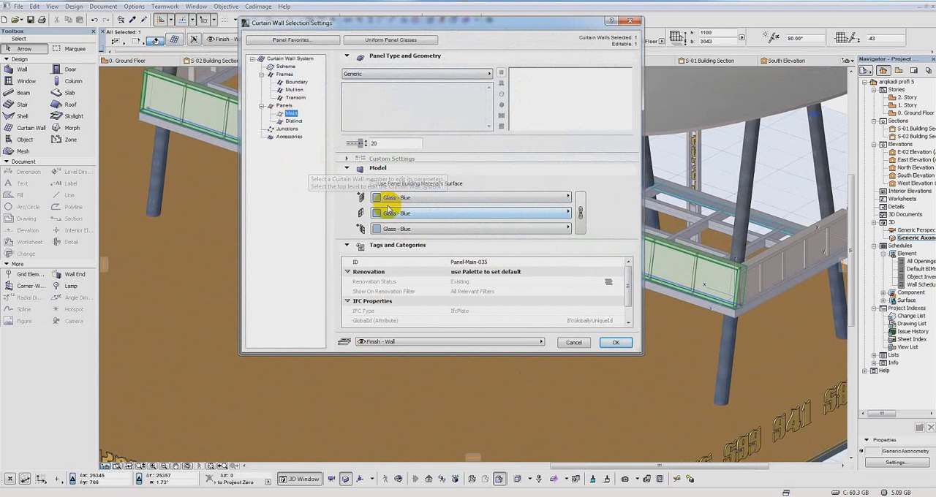
click(290, 121)
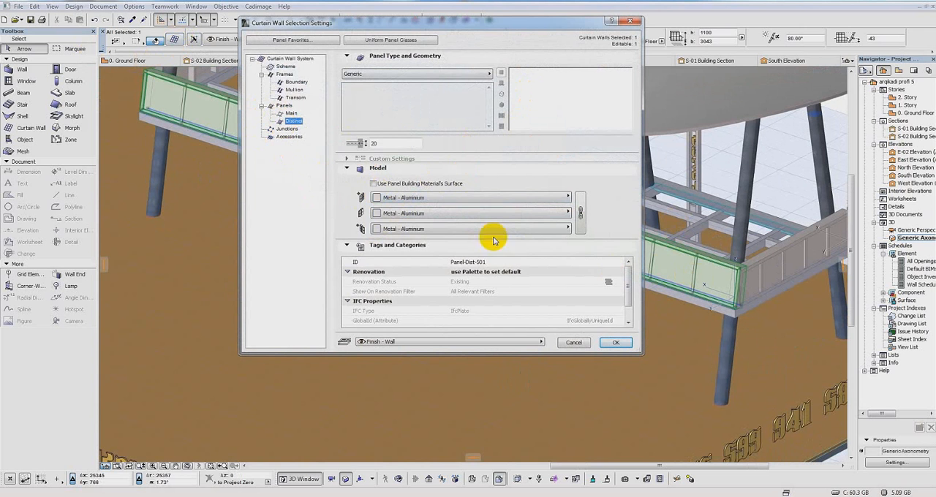
click(374, 184)
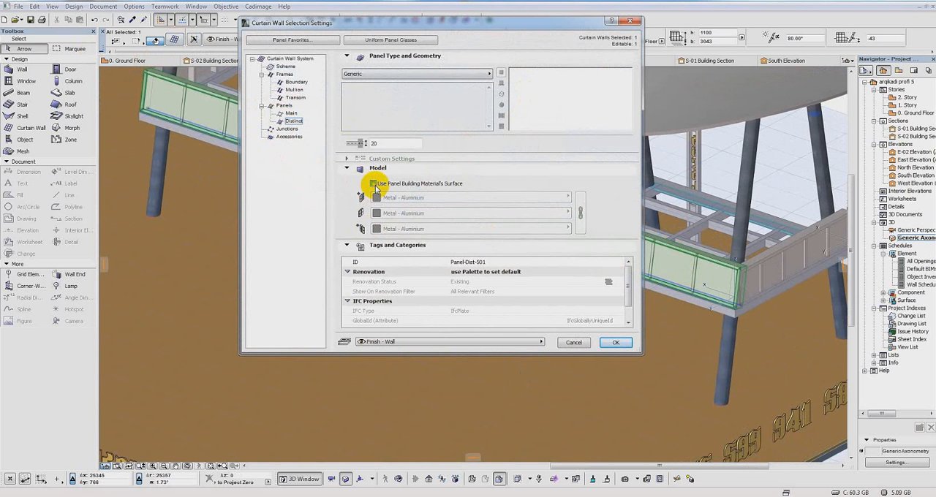
click(614, 343)
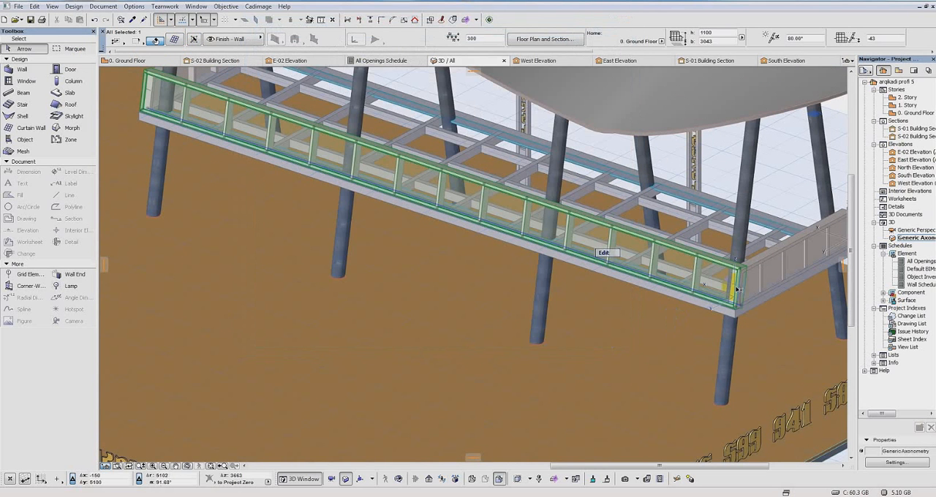
Step: Change the long railing's Distinct panel class to CW Custom Panel 19 with the panel name "paneli 2222"
click(175, 41)
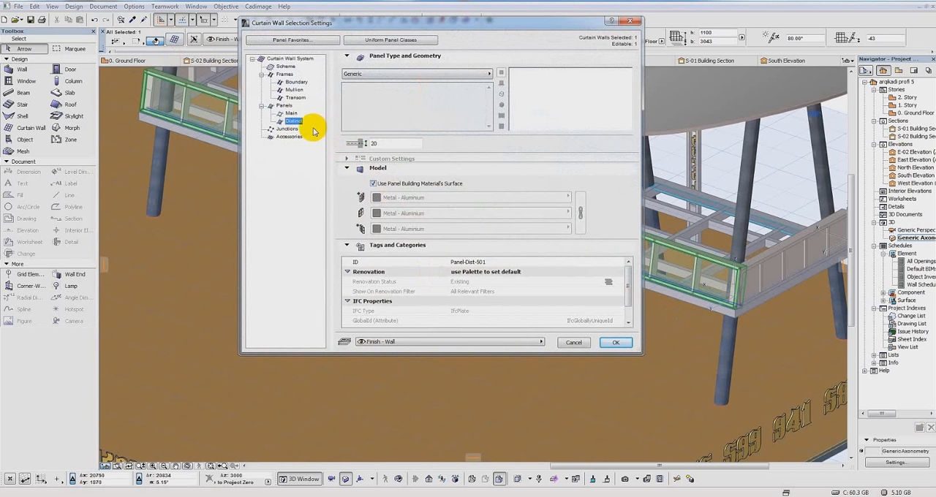
click(486, 74)
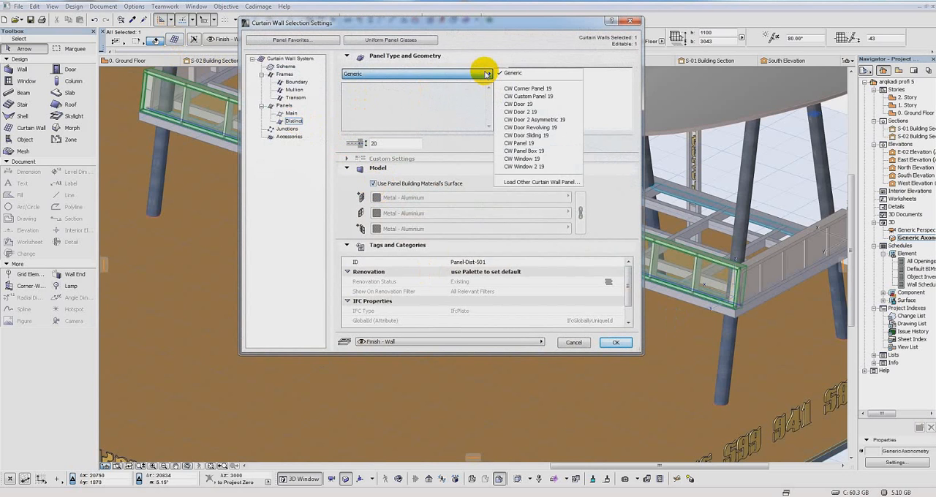
click(543, 96)
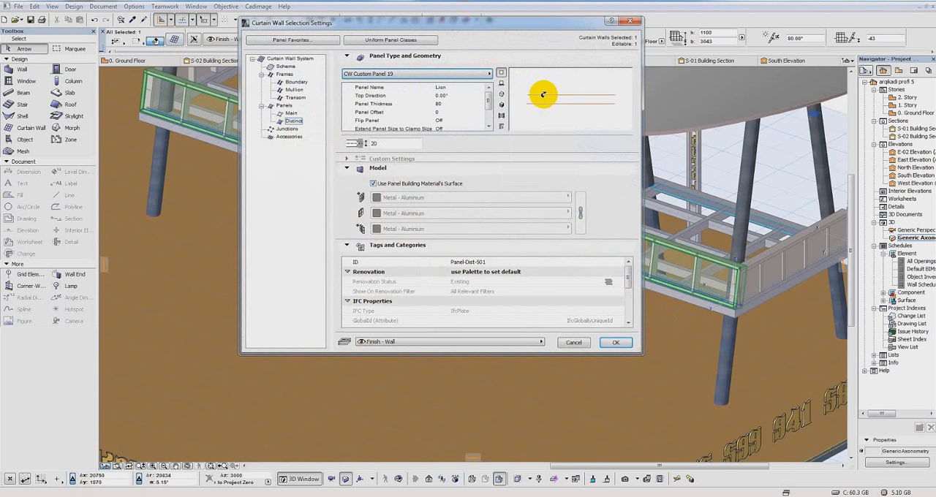
click(440, 87)
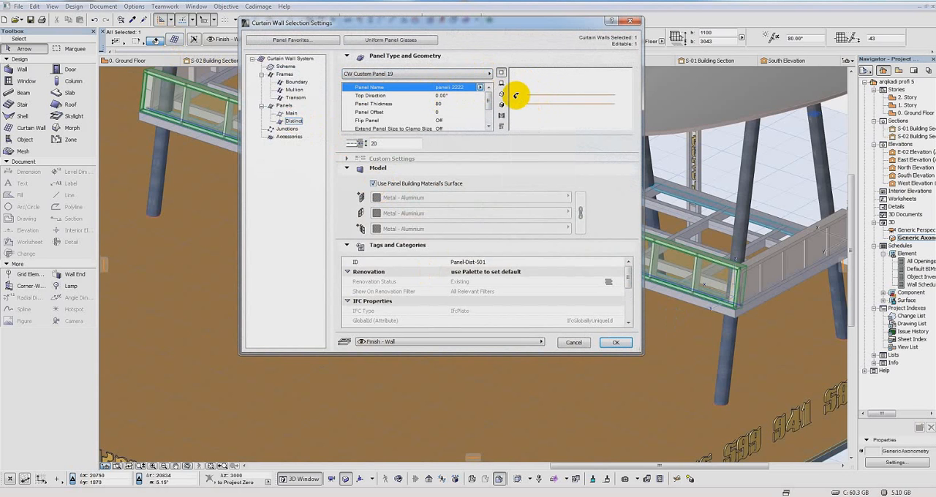
click(616, 343)
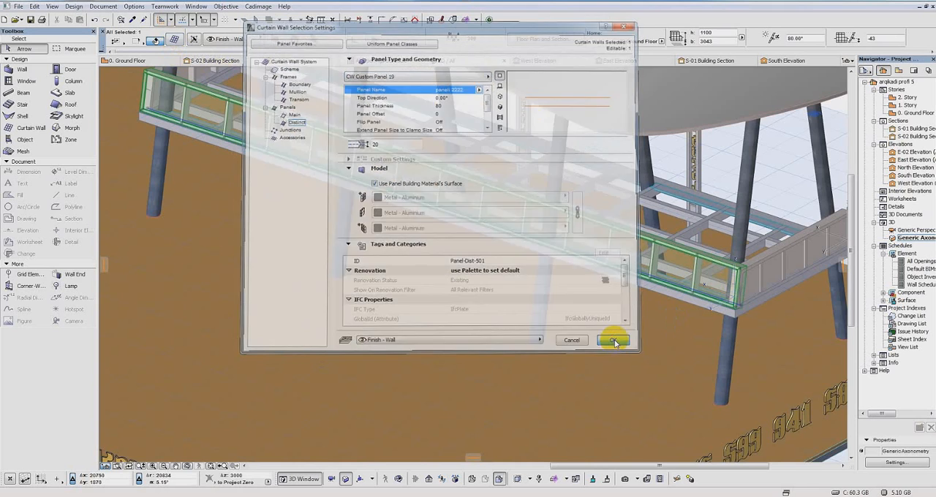
Step: Measure the length and width of the flat rectangular panel with the animal cut-out lying on the ground
shift+middle_drag(689, 283, 347, 194)
middle_drag(685, 226, 851, 212)
scroll(479, 192, down, 1)
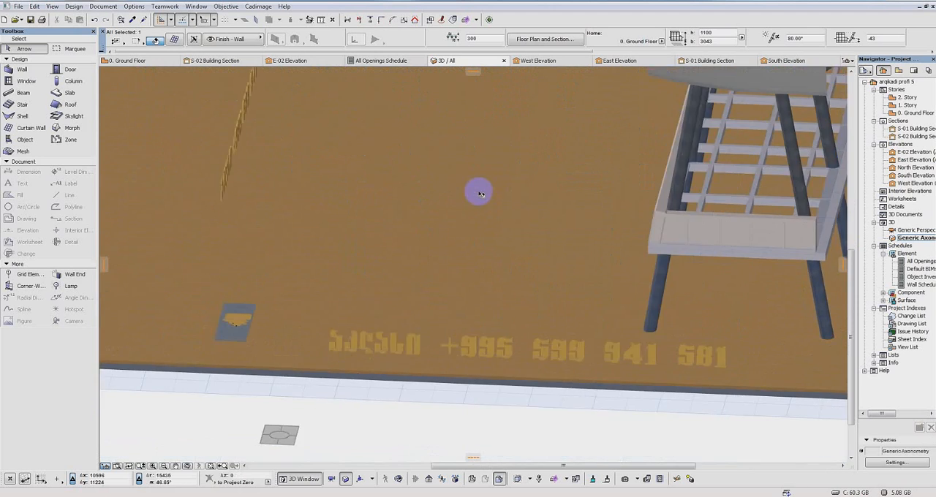
shift+middle_drag(589, 204, 366, 220)
middle_drag(366, 220, 668, 211)
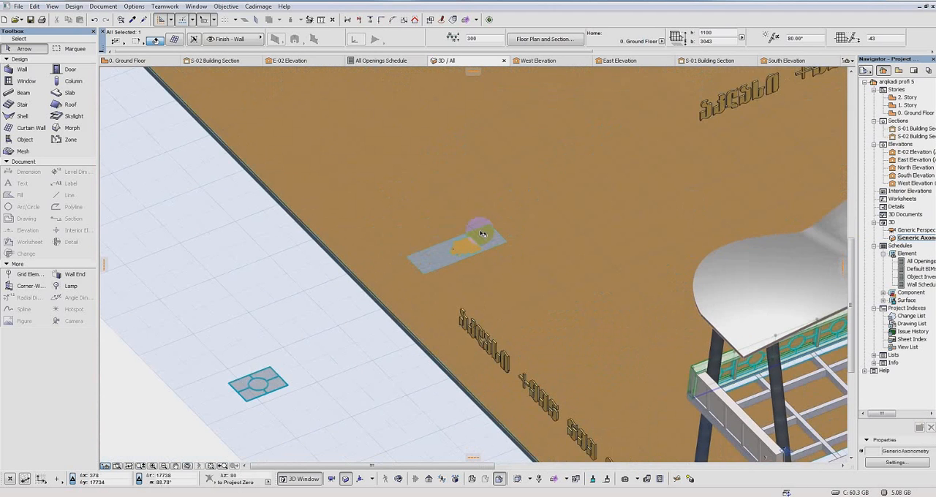
scroll(483, 233, up, 3)
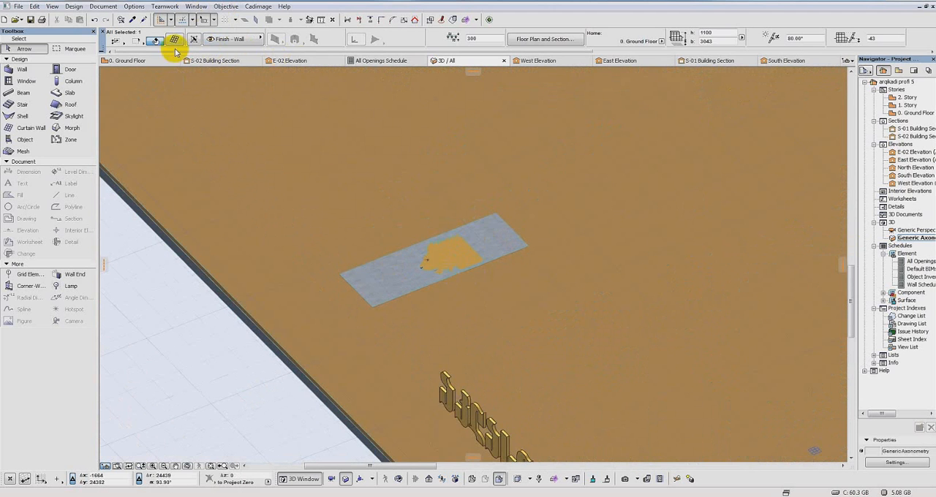
click(373, 307)
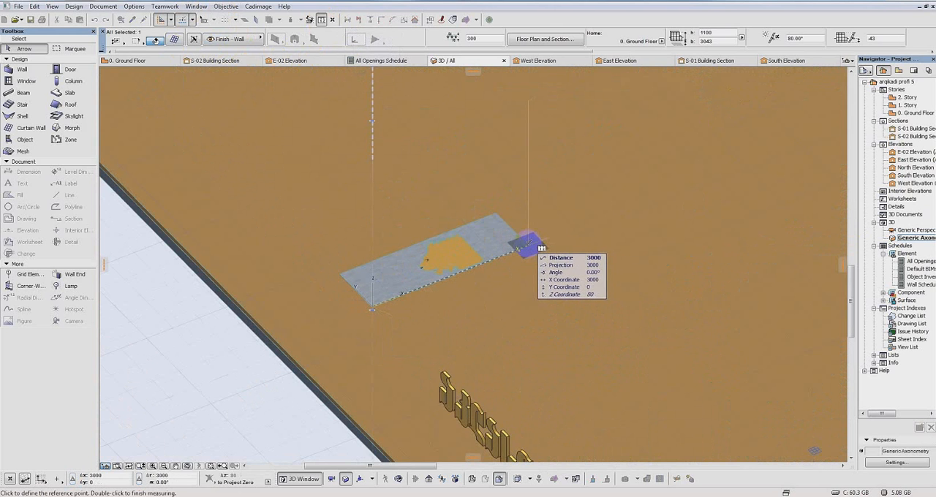
click(528, 244)
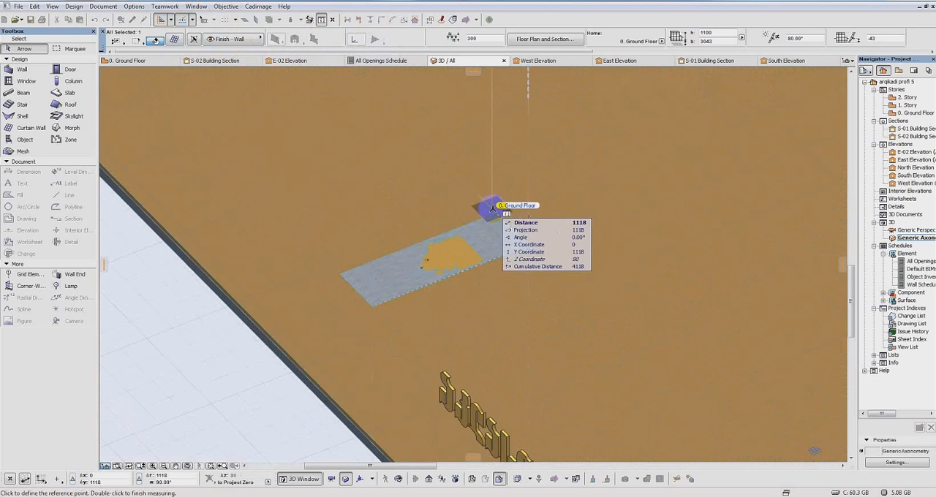
key(Escape)
key(Escape)
Step: Set the primary grid line size to 3000 in the scheme of the curtain wall forming the platform's short end railing
scroll(541, 262, down, 2)
middle_drag(562, 259, 549, 183)
scroll(550, 183, down, 2)
middle_drag(703, 213, 592, 241)
scroll(608, 246, up, 2)
scroll(571, 215, up, 2)
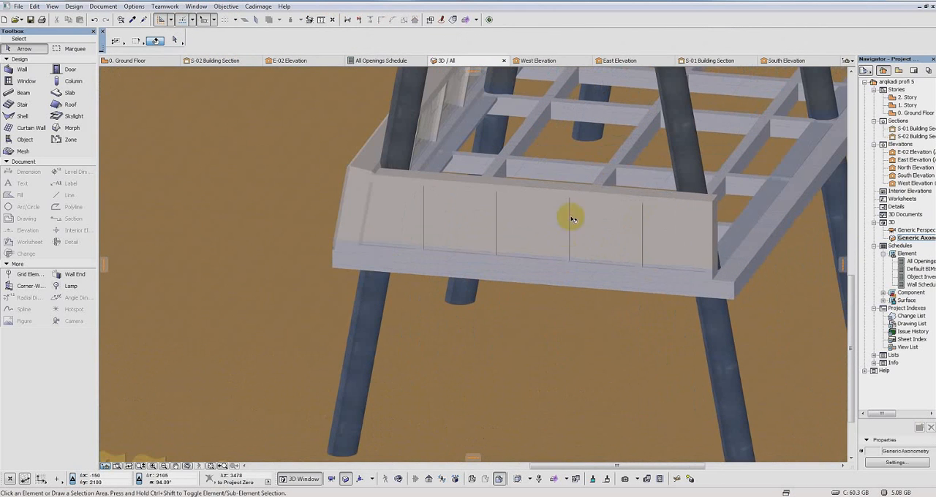
click(609, 202)
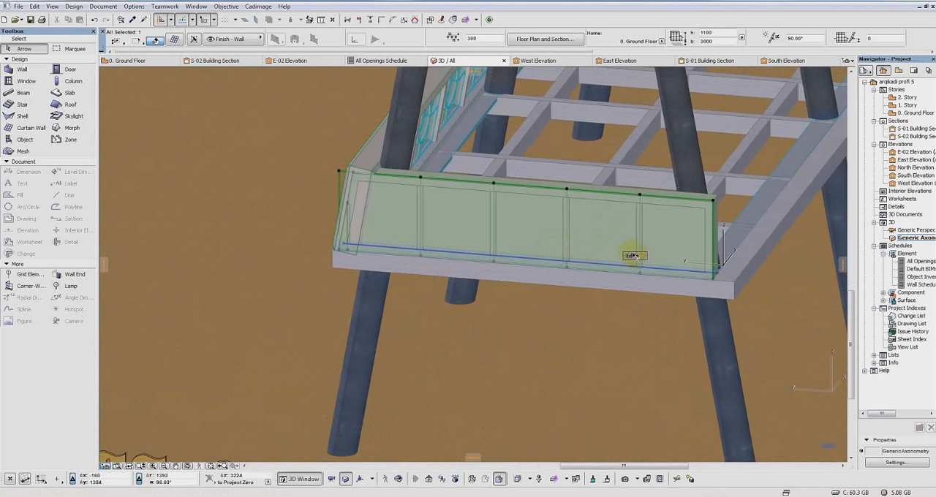
click(175, 40)
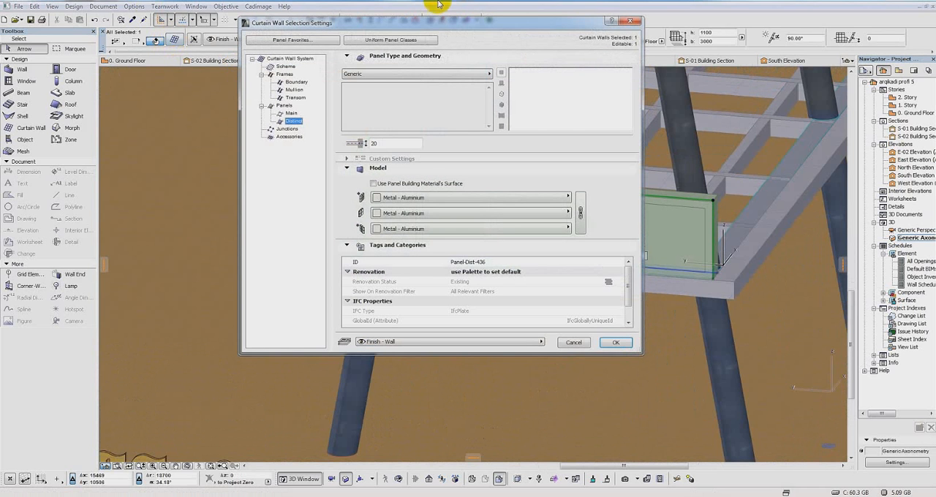
click(296, 82)
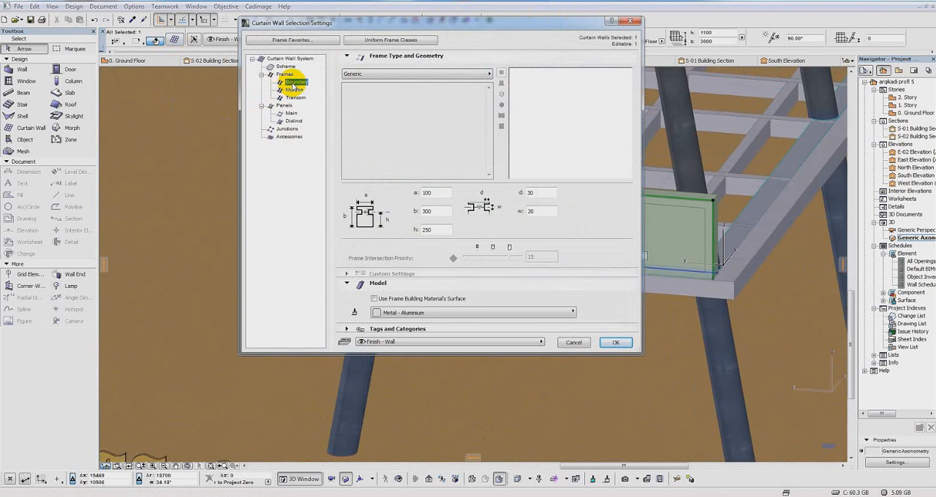
click(286, 66)
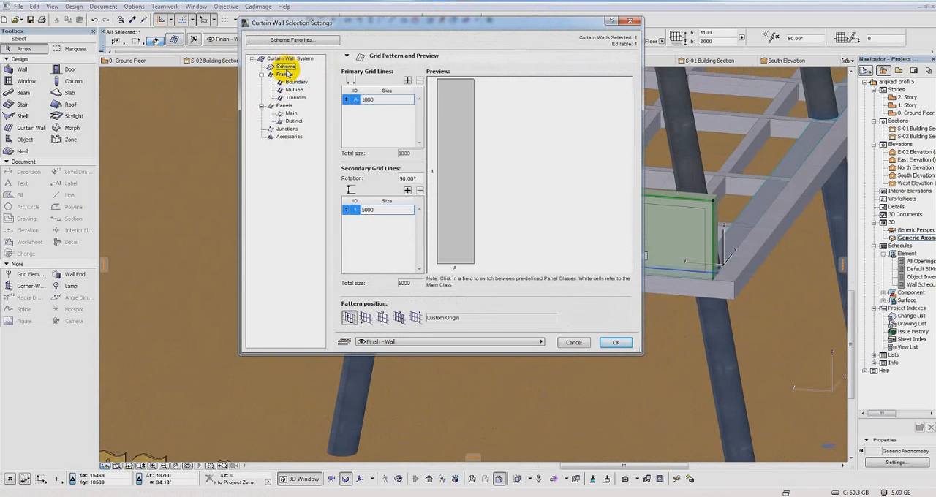
click(388, 100)
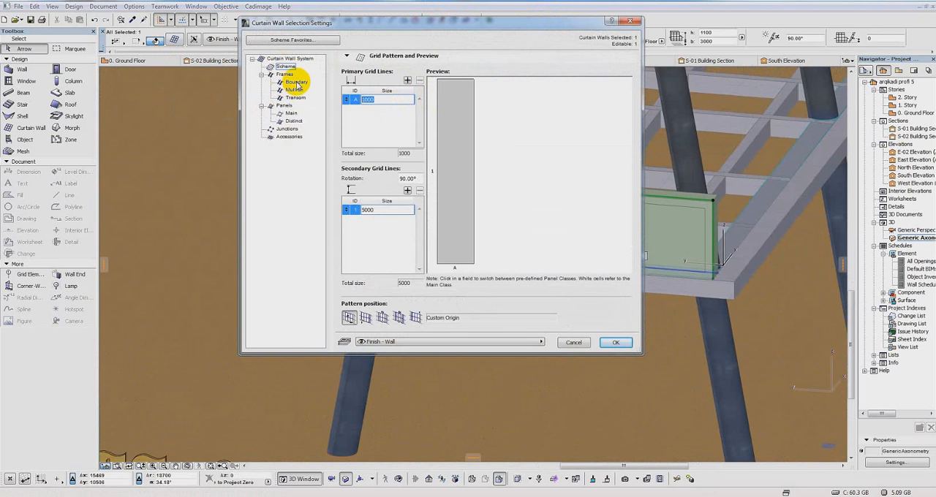
click(384, 99)
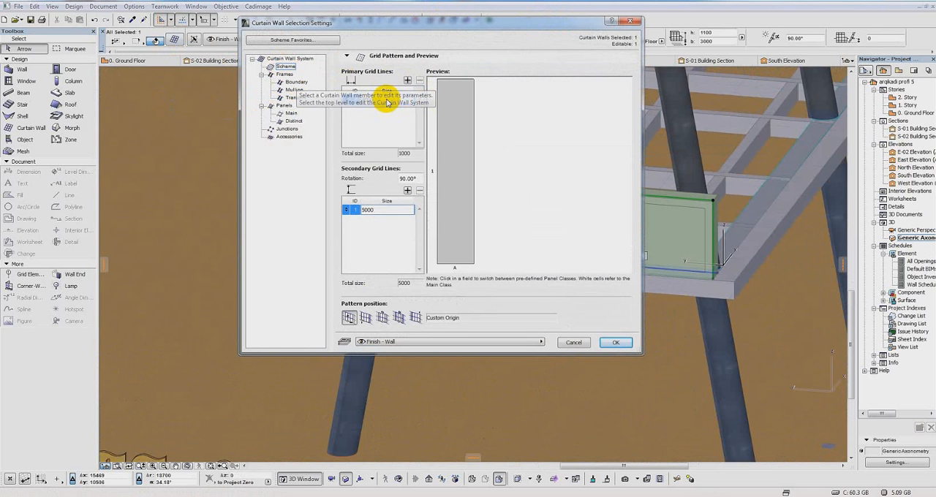
text(3000)
key(Return)
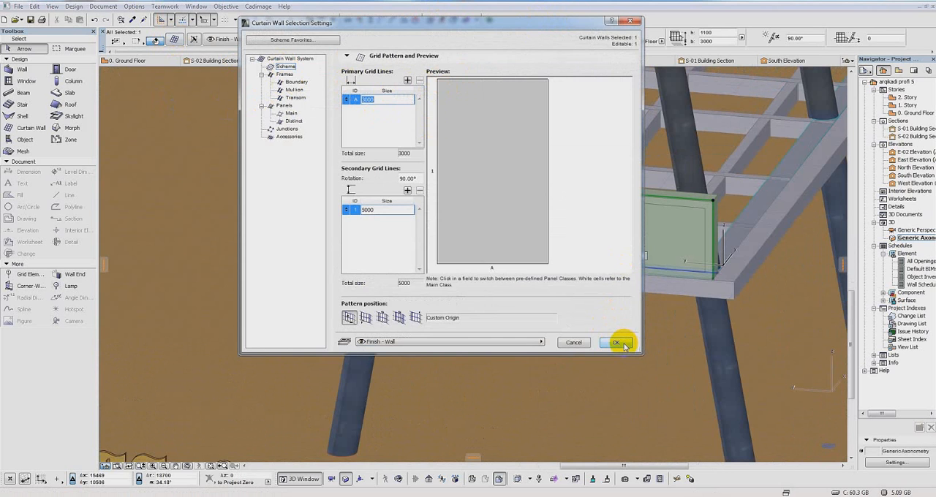
click(620, 343)
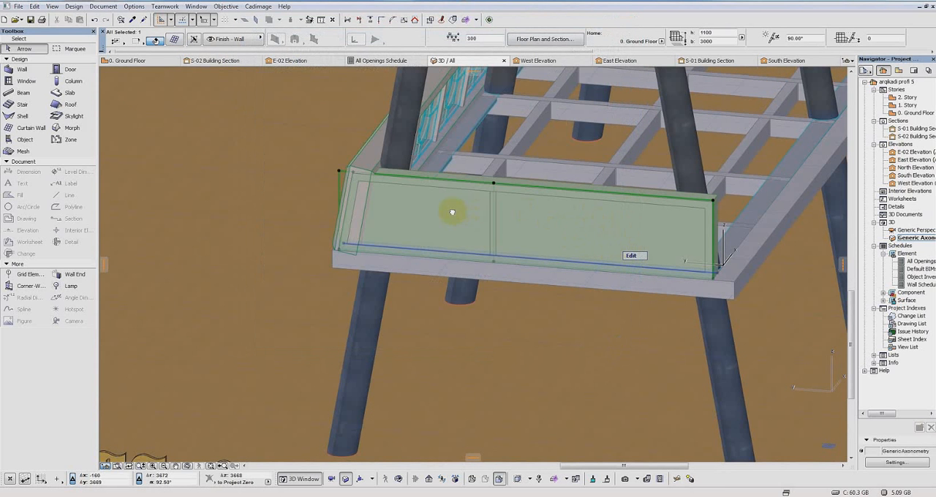
Step: Enter edit mode for the short end railing's curtain wall
middle_drag(452, 212, 447, 235)
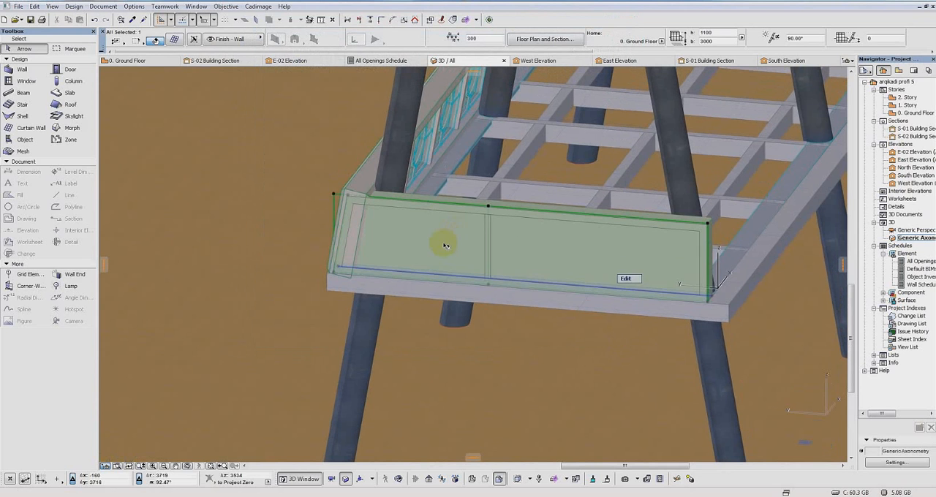
click(446, 245)
key(Escape)
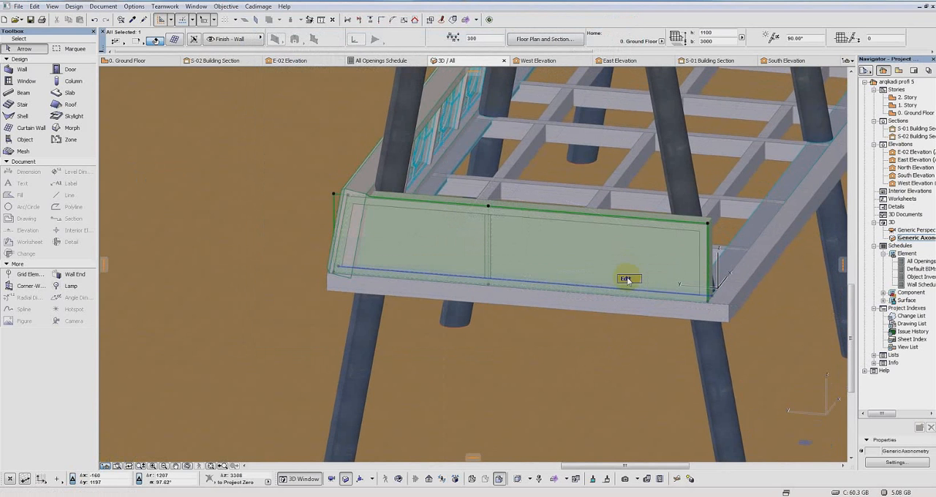
click(405, 183)
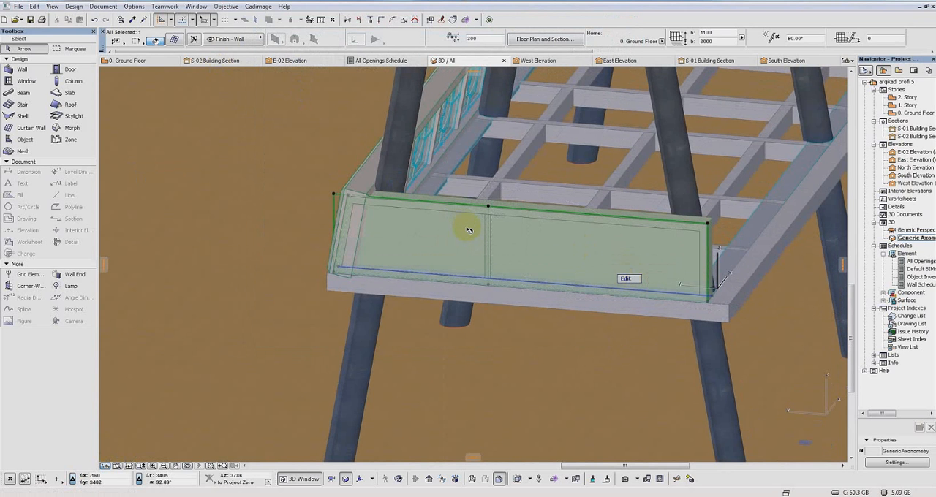
mouse_move(469, 230)
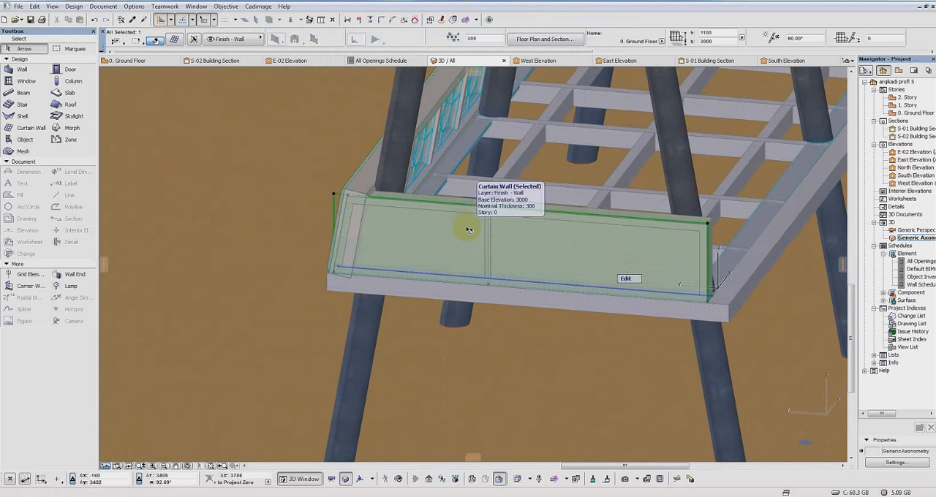
click(627, 278)
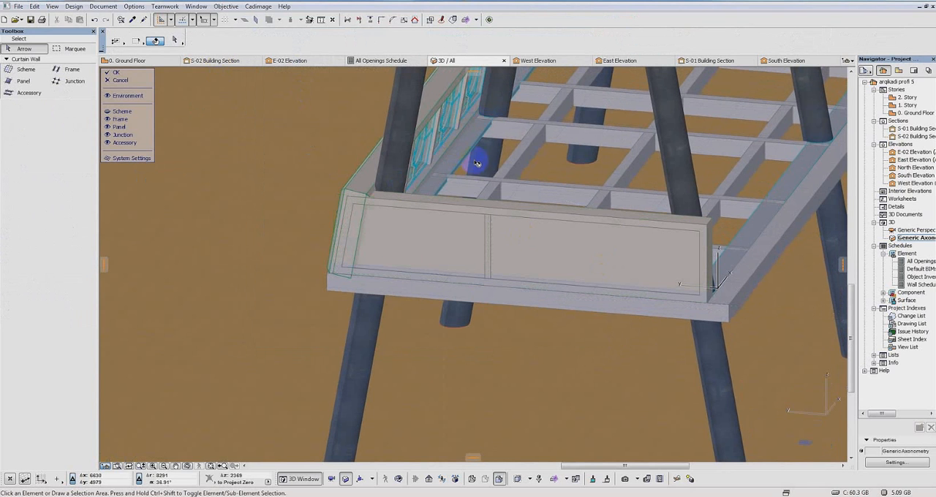
Step: Change the smaller panel of the short end railing's curtain wall to CW Custom Panel 19 with the panel name "paneli 2222"
click(417, 254)
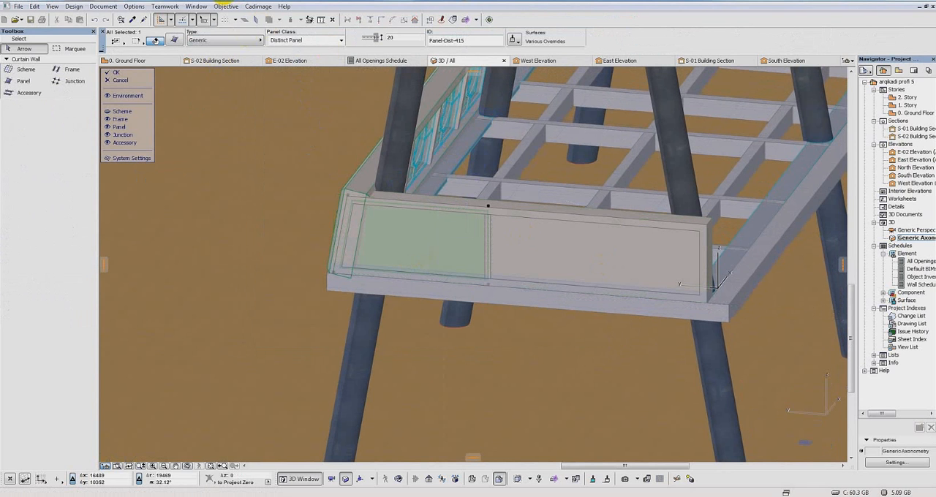
click(253, 42)
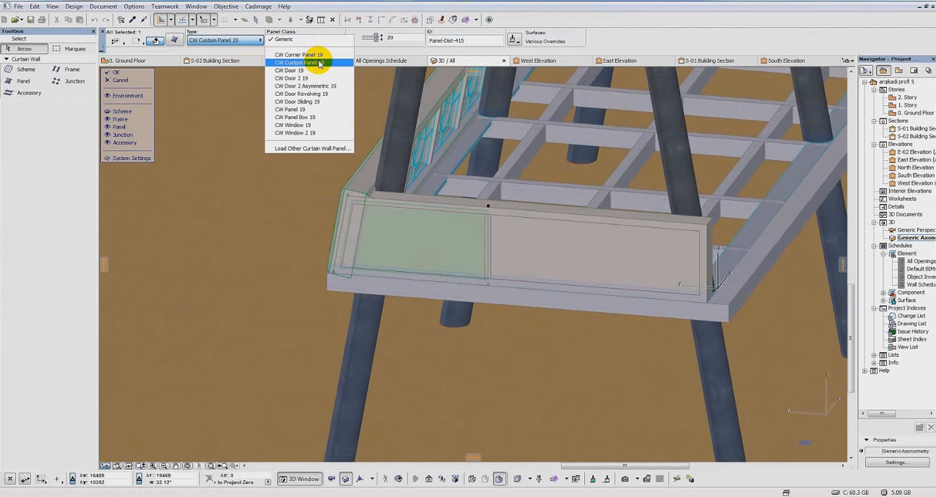
click(176, 42)
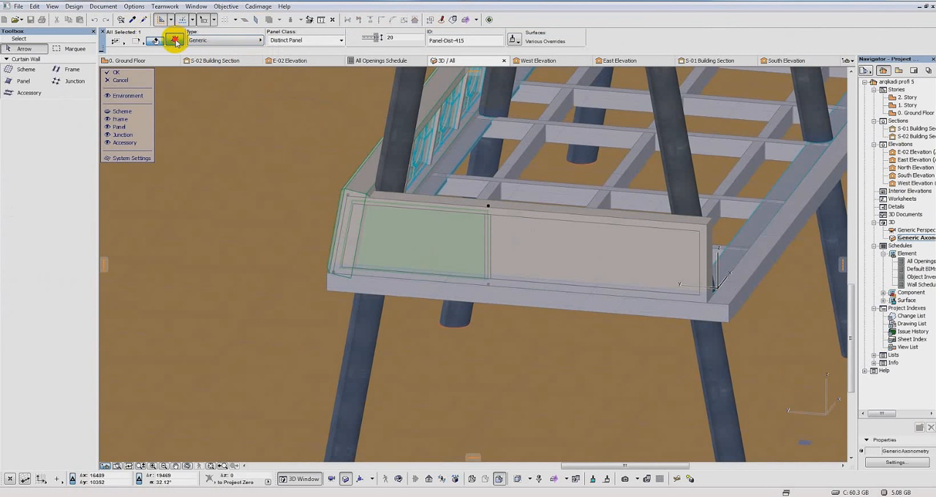
click(175, 41)
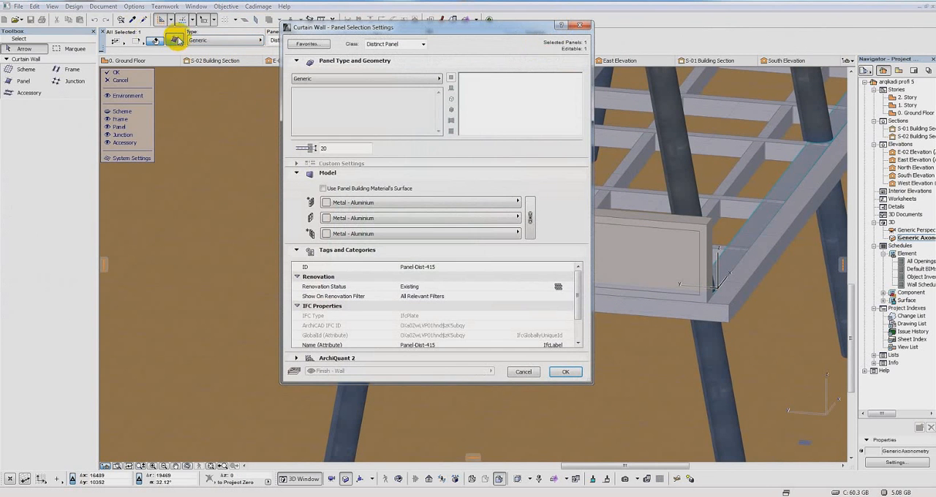
click(439, 80)
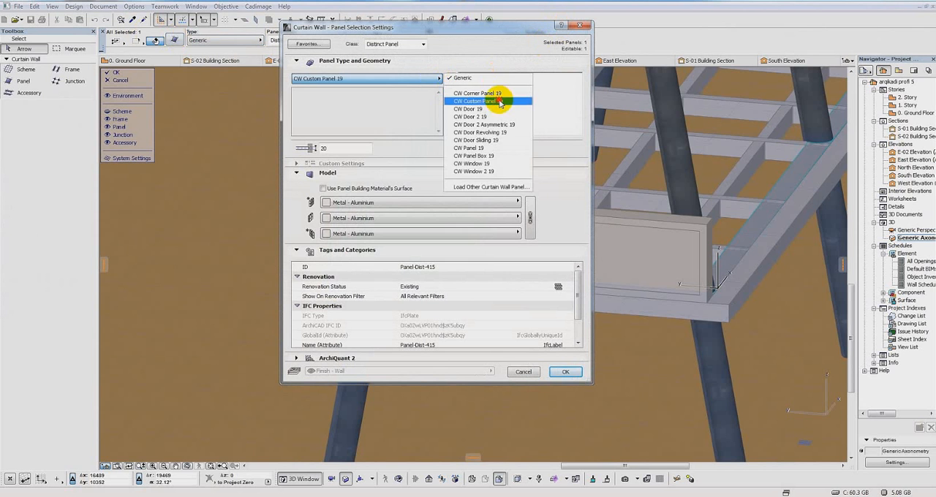
click(498, 101)
click(406, 93)
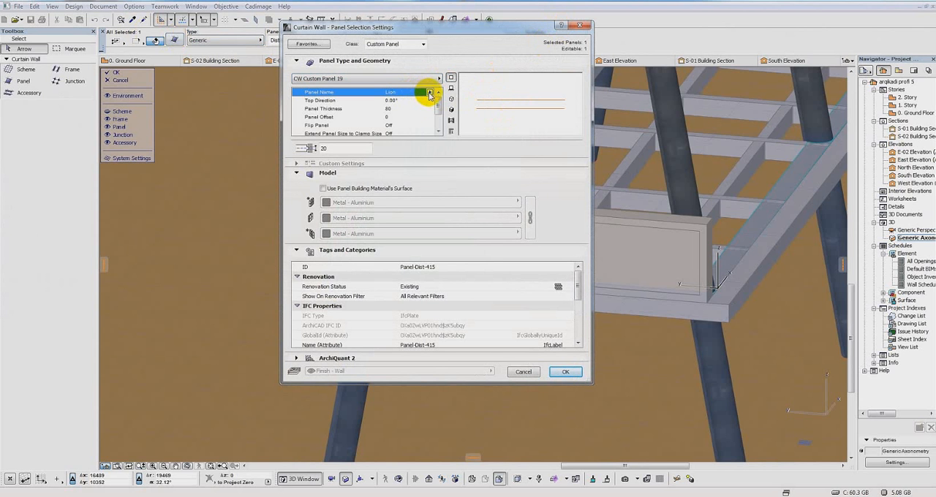
click(456, 101)
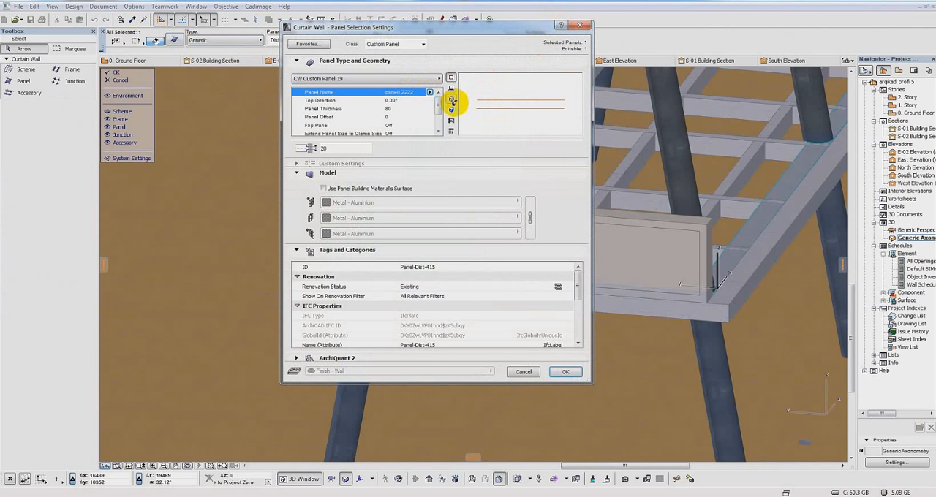
click(565, 371)
Step: Change the wider neighbouring panel of the short end railing to CW Custom Panel 19 with the panel name "Lion"
click(626, 243)
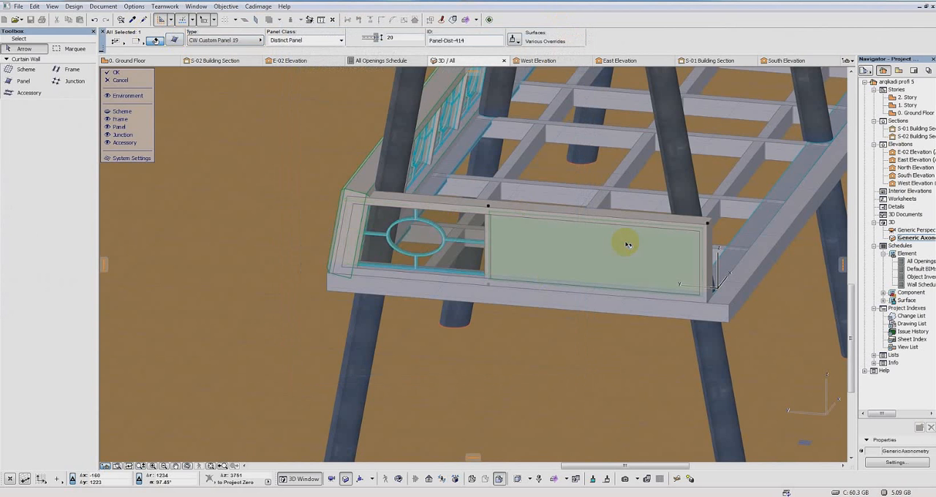
click(175, 40)
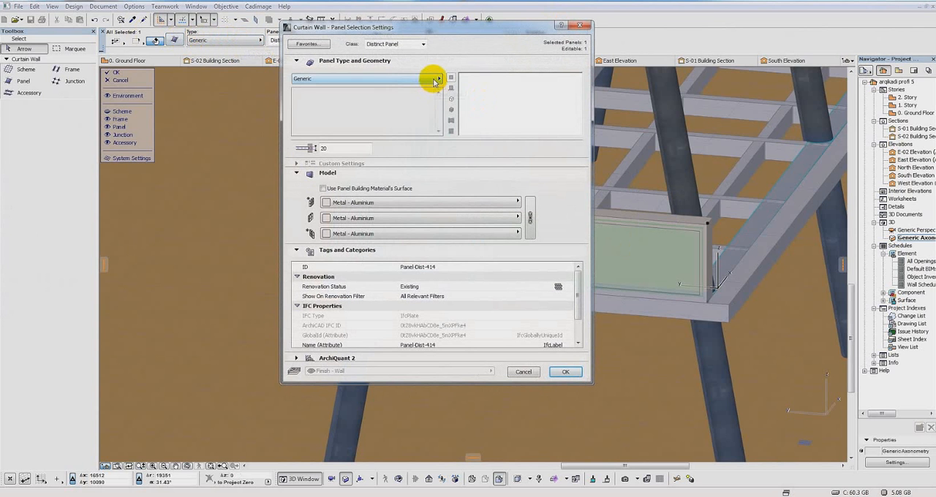
click(437, 79)
click(485, 97)
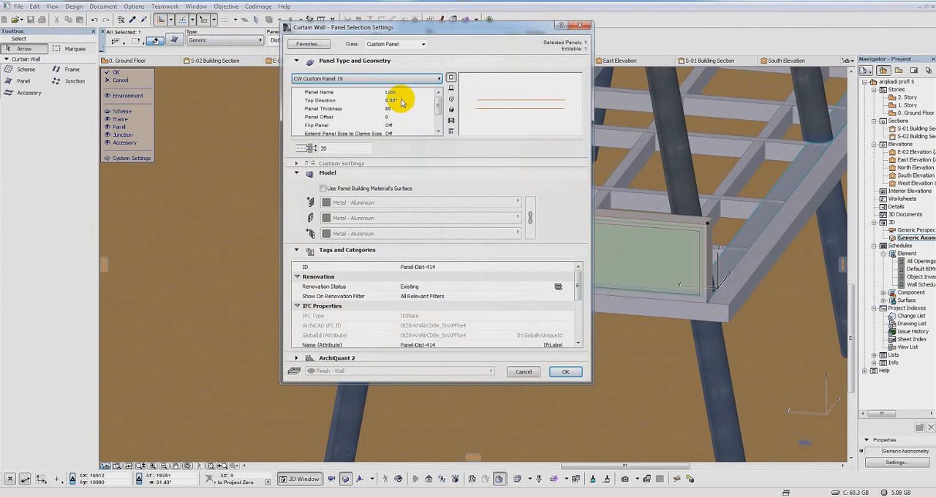
click(570, 372)
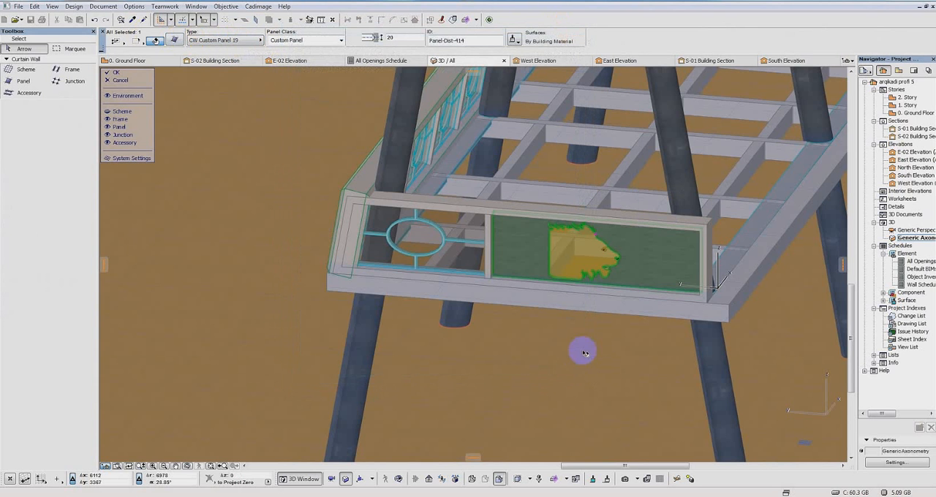
Step: Examine the panels on both short ends of the platform and finish editing the opposite short end railing's curtain wall
scroll(690, 247, down, 3)
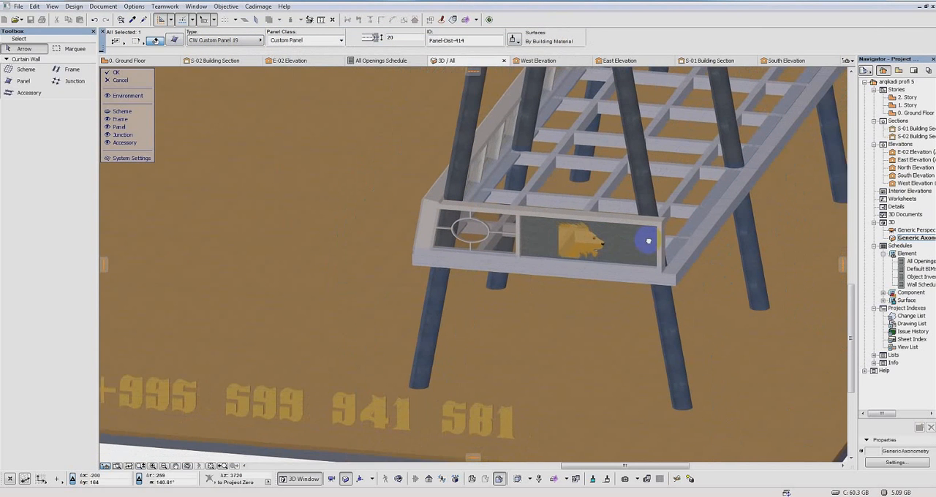
middle_drag(648, 241, 638, 239)
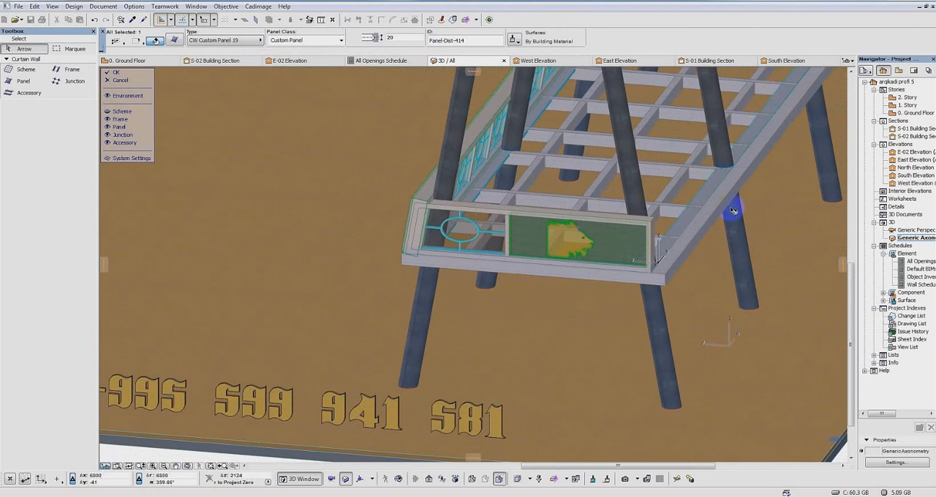
scroll(613, 206, down, 4)
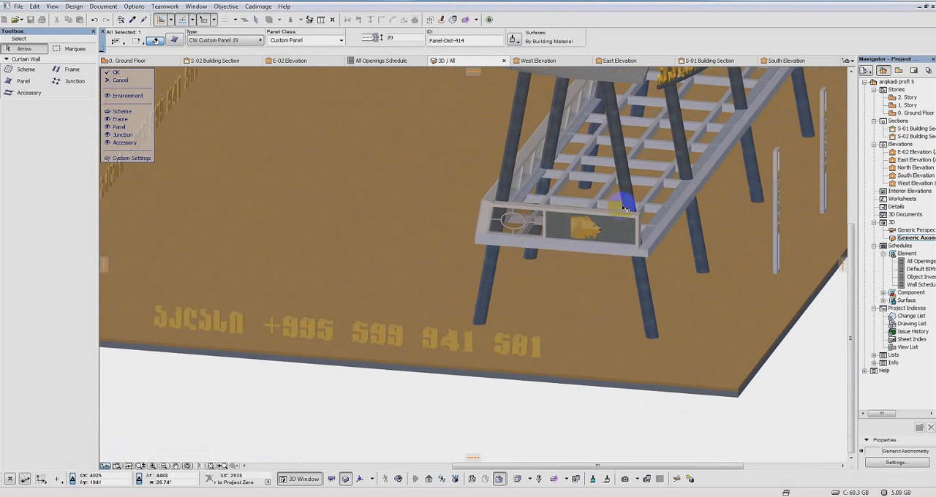
middle_drag(627, 200, 775, 258)
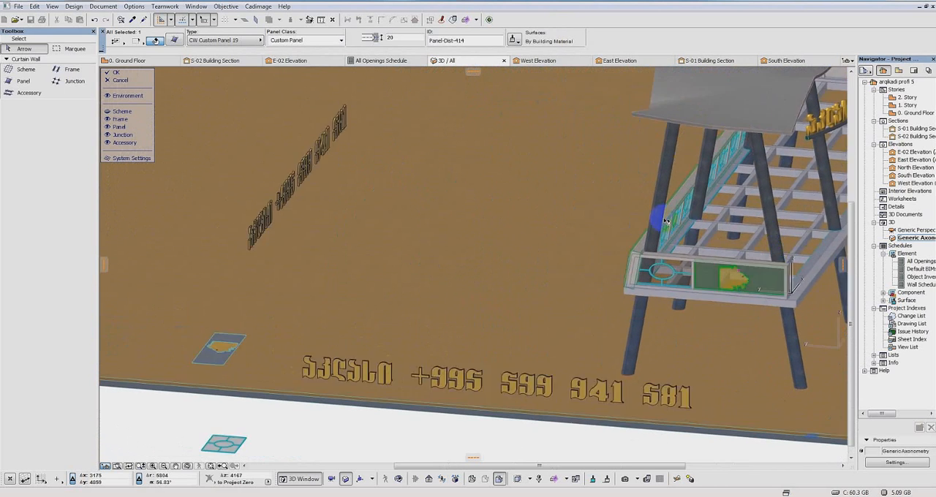
scroll(656, 217, down, 3)
middle_drag(656, 218, 398, 210)
shift+middle_drag(624, 170, 535, 247)
scroll(535, 246, up, 5)
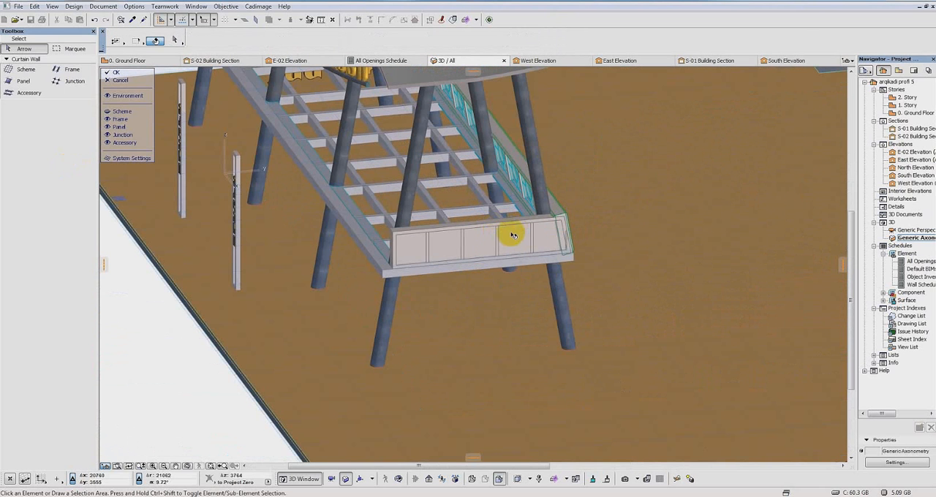
click(115, 73)
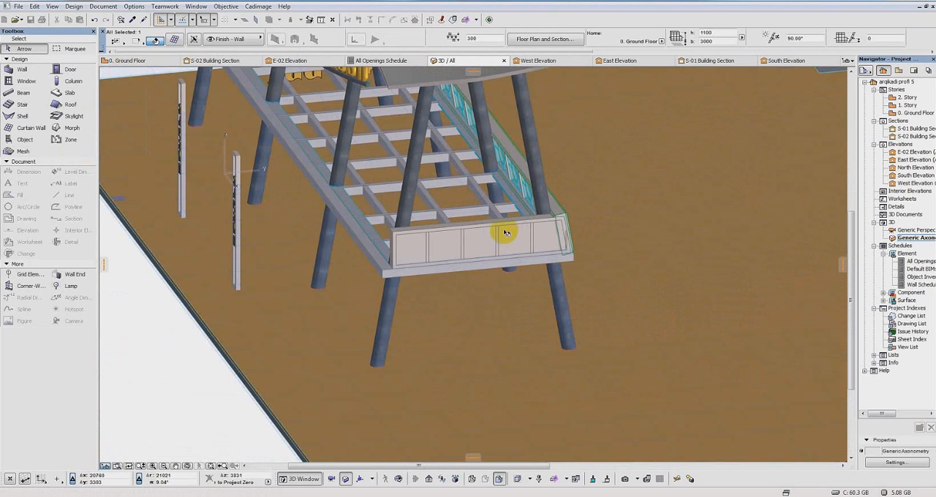
Step: Locate the rectangular lion cut-out panel lying on the ground in 3D and open the Ground Floor plan
scroll(505, 216, down, 4)
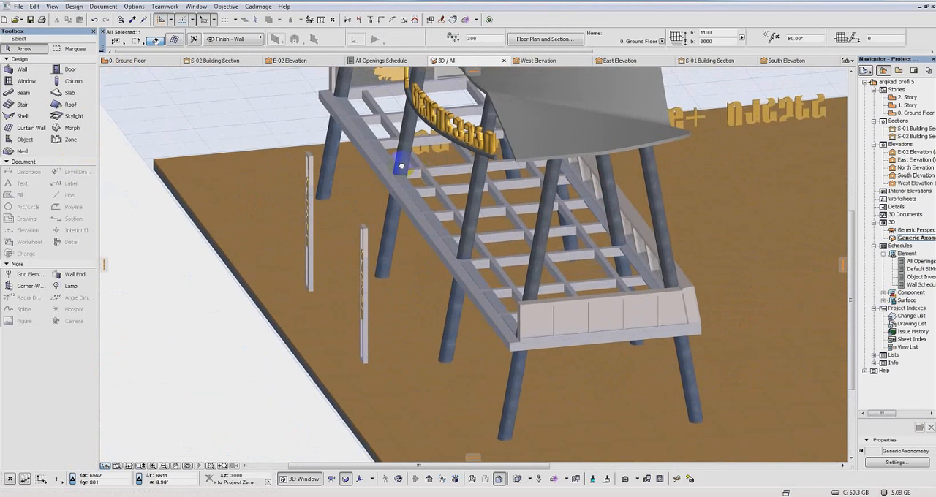
middle_drag(492, 172, 317, 224)
shift+middle_drag(531, 221, 821, 261)
middle_drag(164, 144, 503, 236)
scroll(476, 246, up, 3)
scroll(476, 247, up, 1)
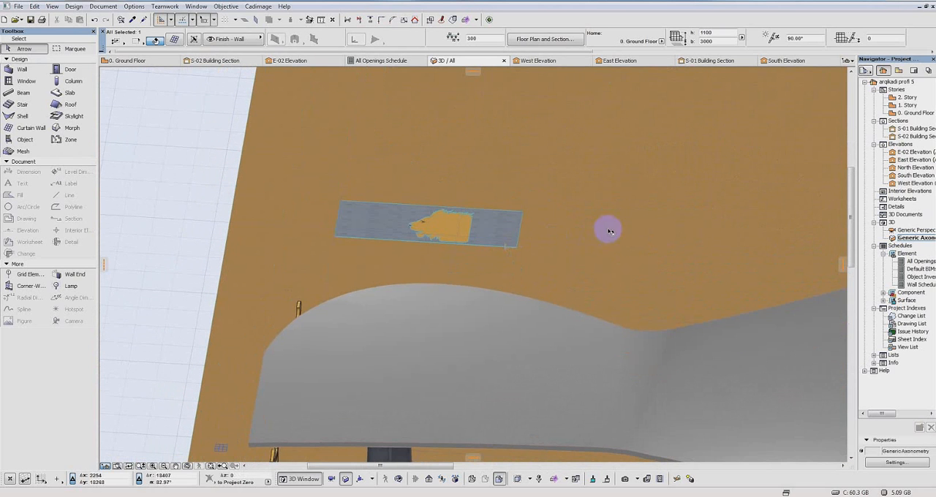
click(911, 115)
double_click(912, 115)
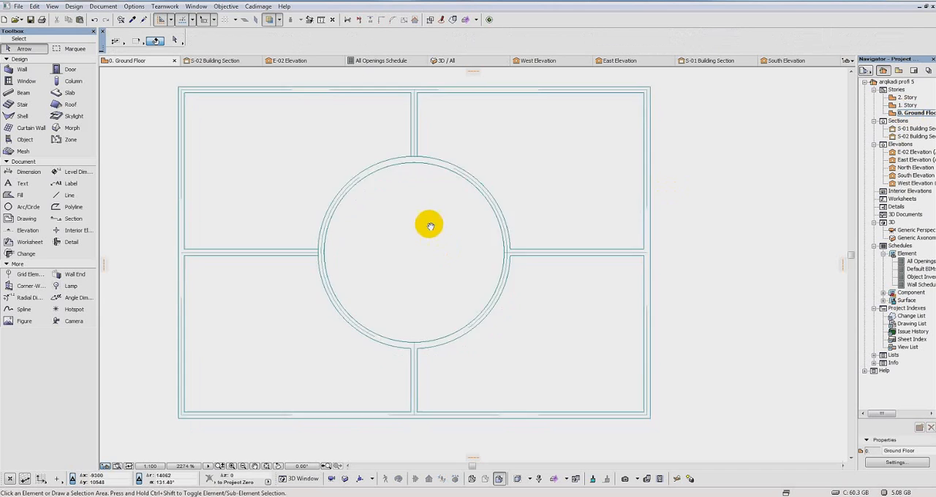
Step: Move the large ground slab horizontally by about 6481 at 0°, clear of the rectangular lion panel, and show the model in 3D
scroll(585, 212, down, 5)
middle_drag(646, 223, 432, 332)
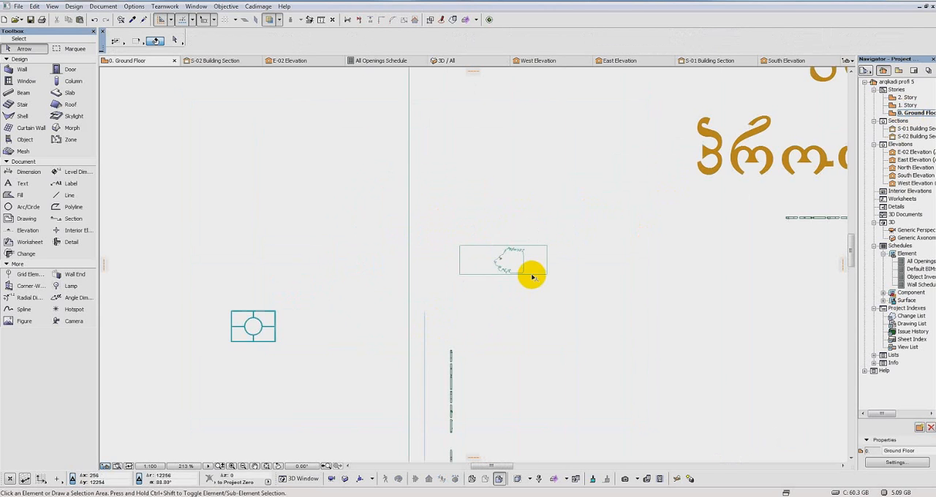
scroll(532, 273, up, 5)
drag(338, 198, 740, 231)
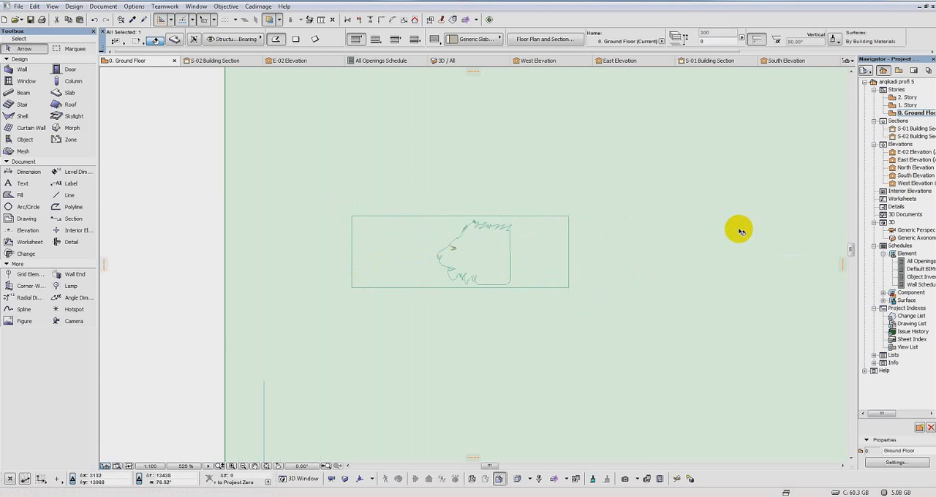
click(227, 208)
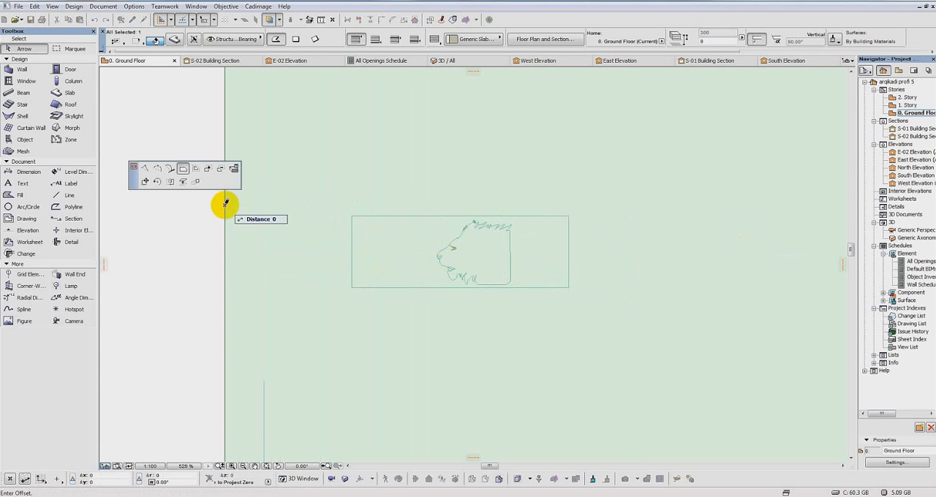
click(144, 181)
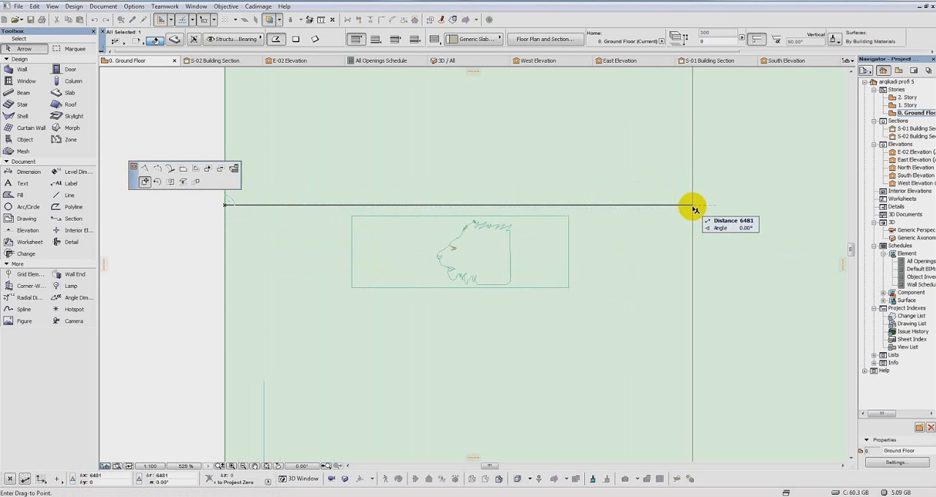
click(694, 209)
key(F3)
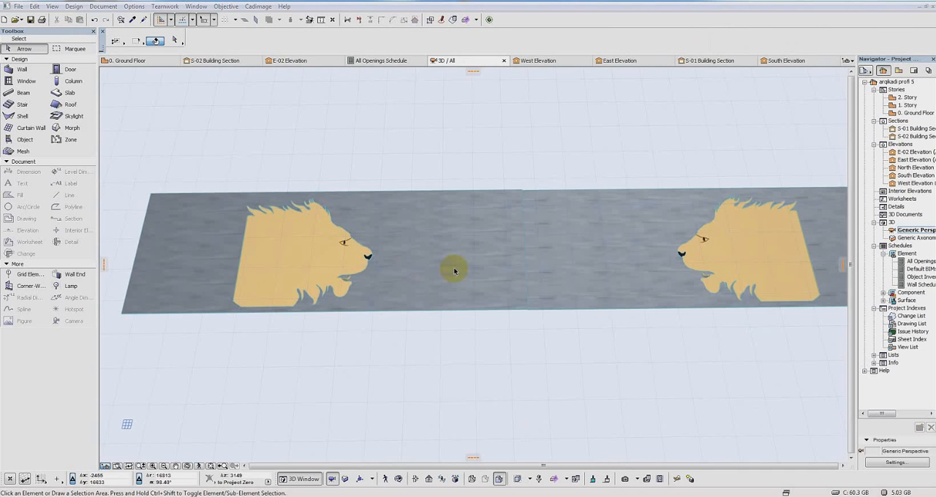
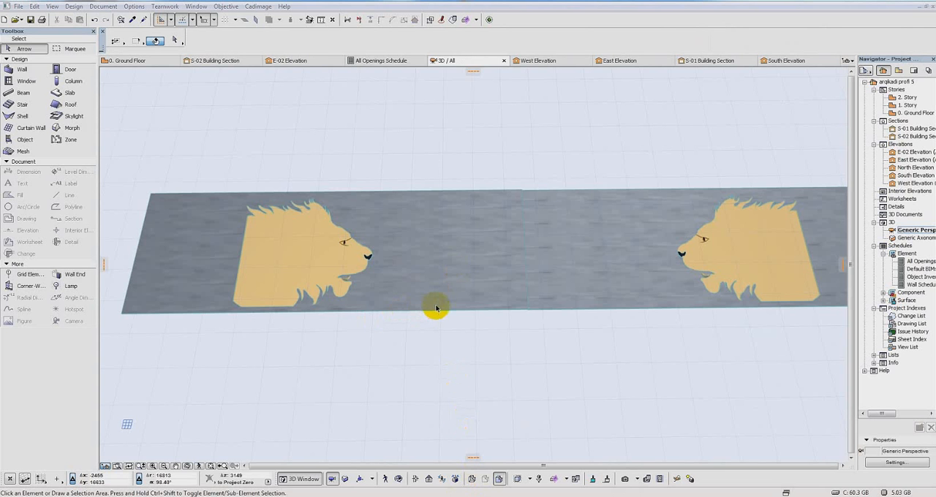
Step: Select the lion panel lying on the ground whose lion faces the other one and switch the 3D projection to Top view with azimuth 270°
click(439, 257)
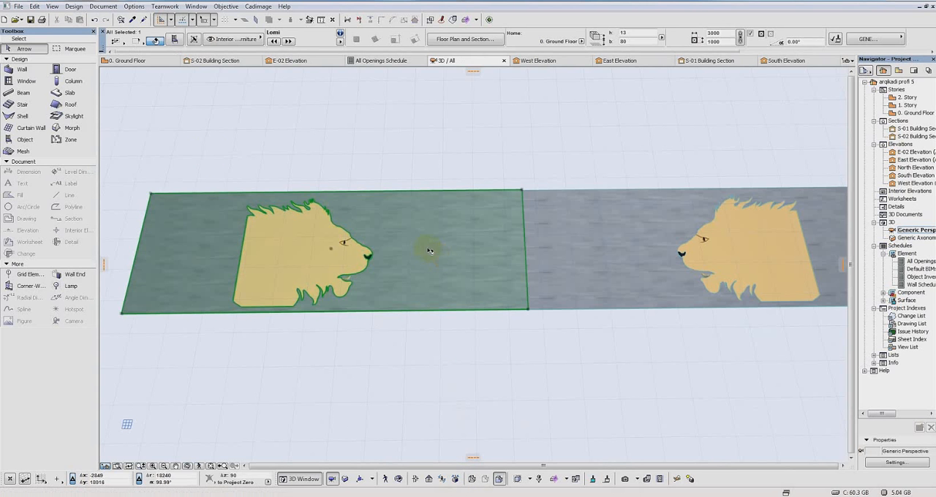
click(17, 7)
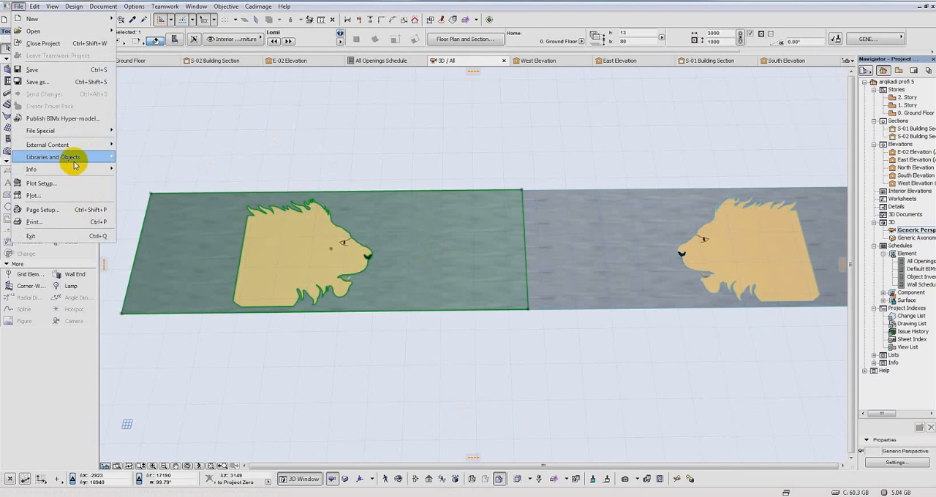
mouse_move(74, 157)
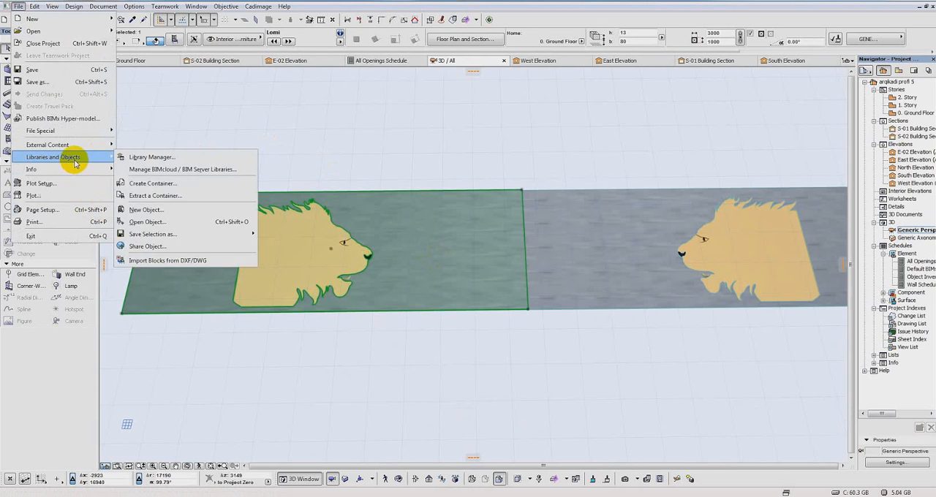
click(351, 482)
click(350, 482)
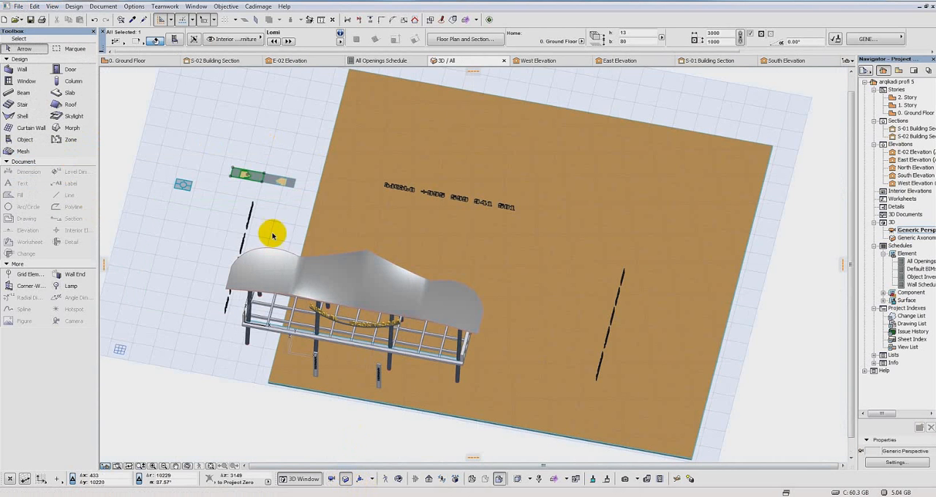
click(358, 479)
click(333, 149)
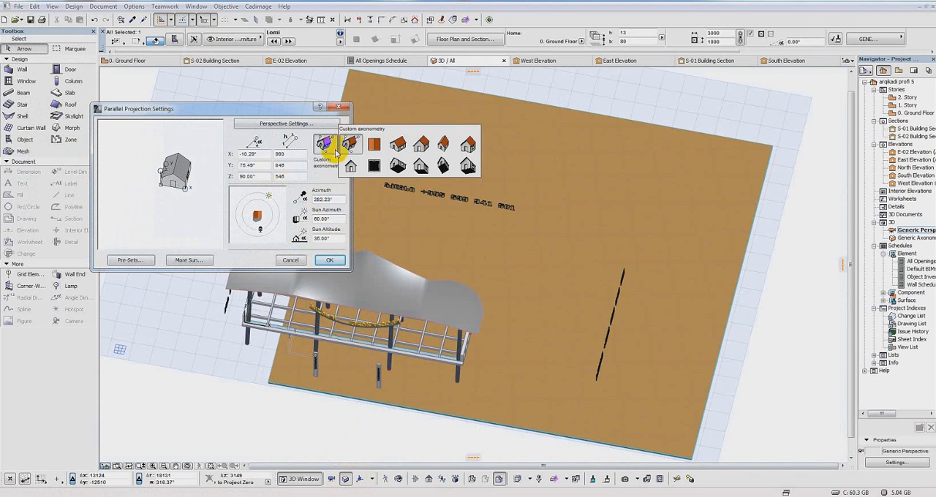
click(375, 145)
drag(269, 196, 254, 187)
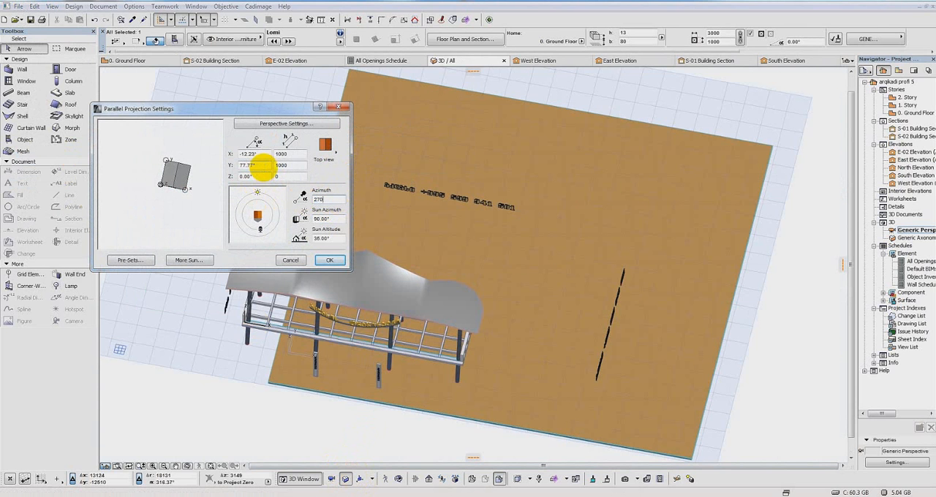
click(329, 260)
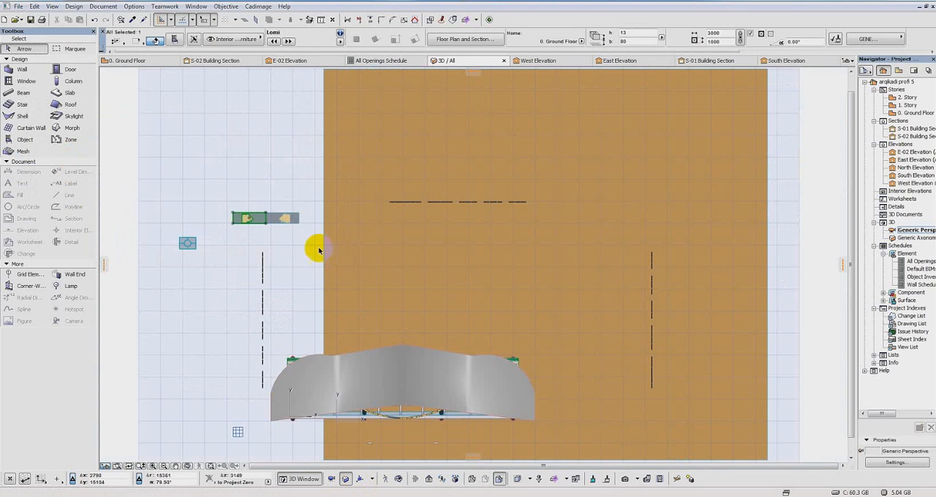
Step: Show only the selected lion panel in the 3D view
right_click(249, 223)
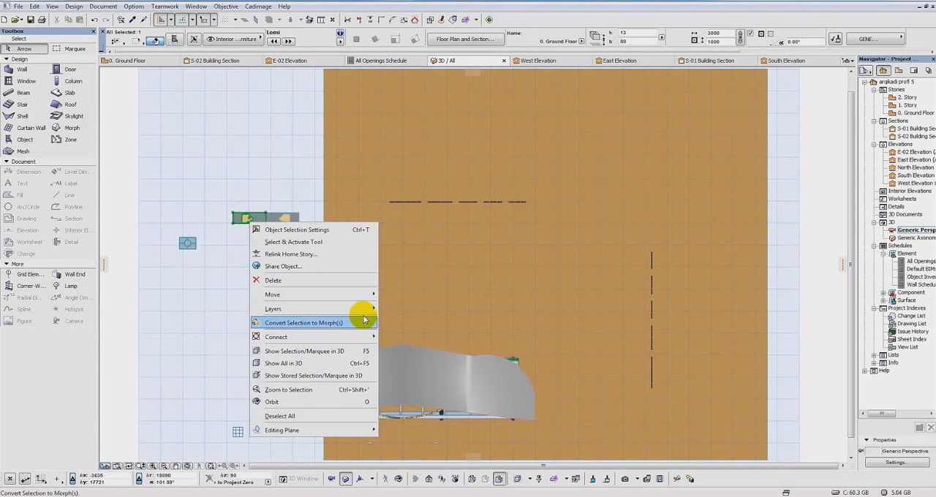
click(315, 352)
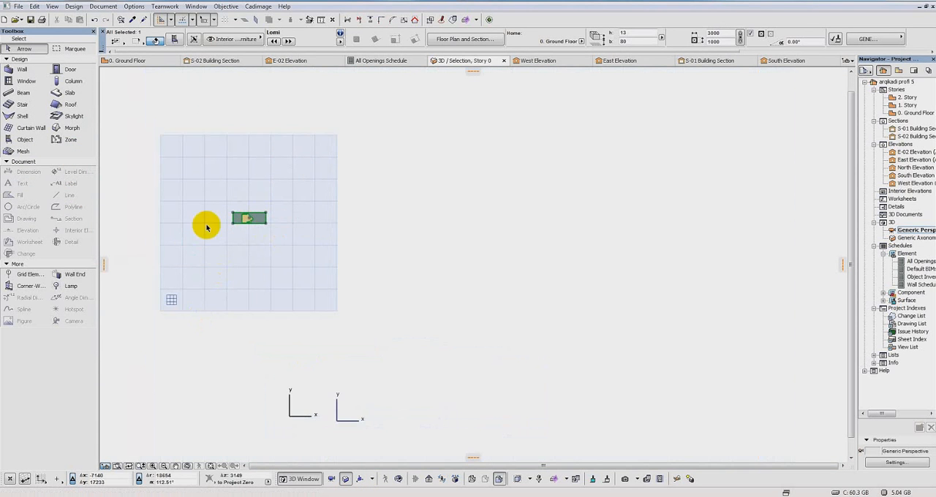
scroll(423, 263, up, 5)
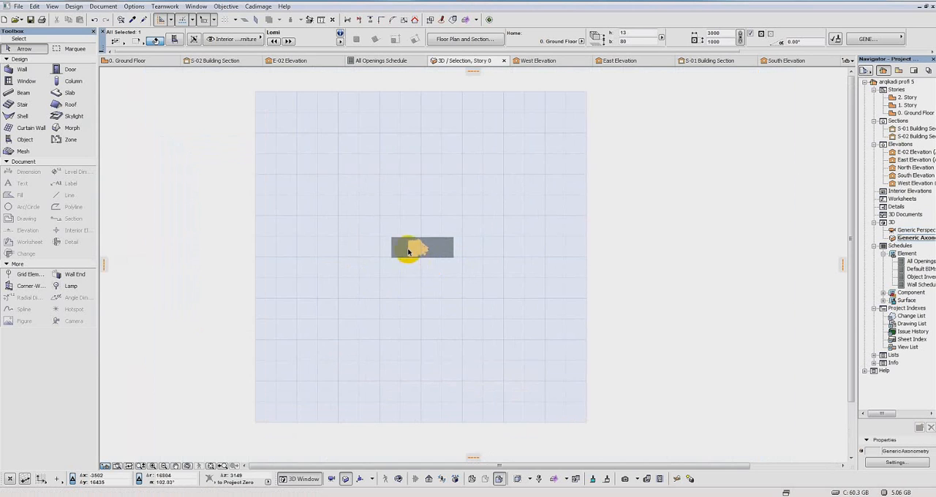
scroll(423, 249, up, 2)
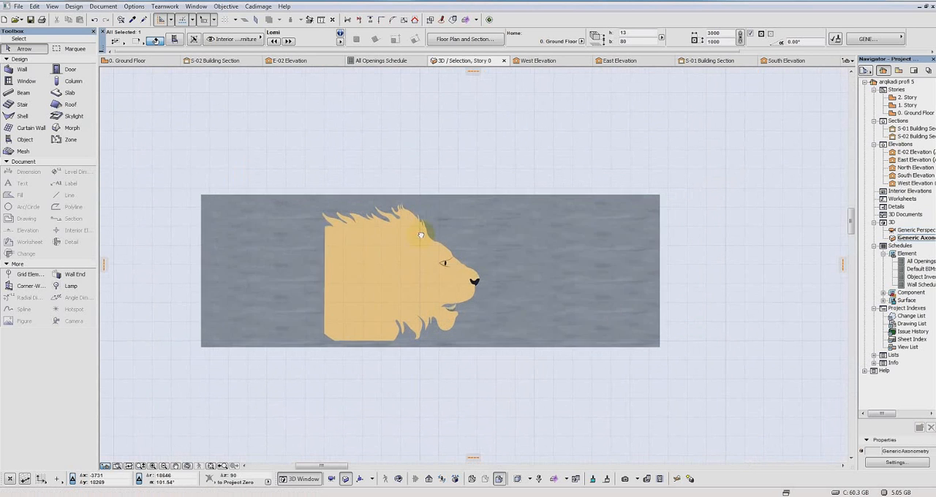
Step: Save the selected lion panel as a curtain wall panel named "Lion 2" in the Embedded Library, using the Horizontal Plane as reference
click(22, 8)
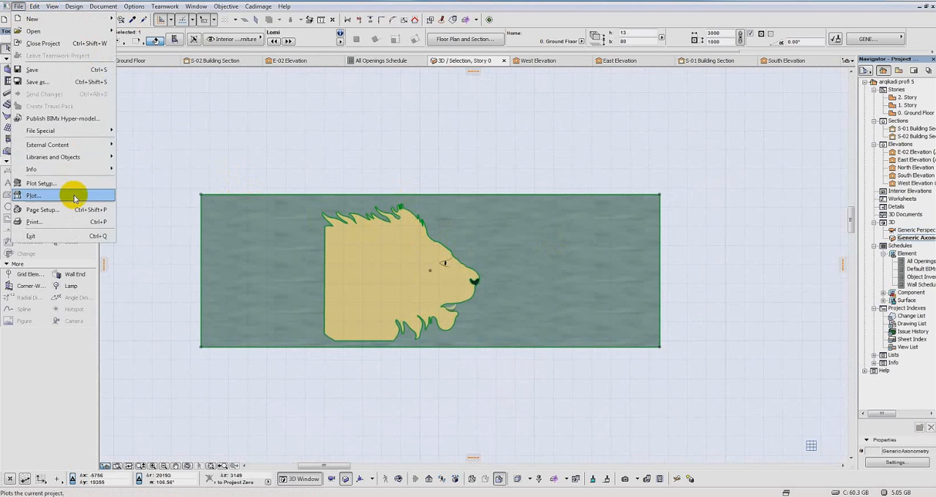
mouse_move(27, 156)
mouse_move(219, 235)
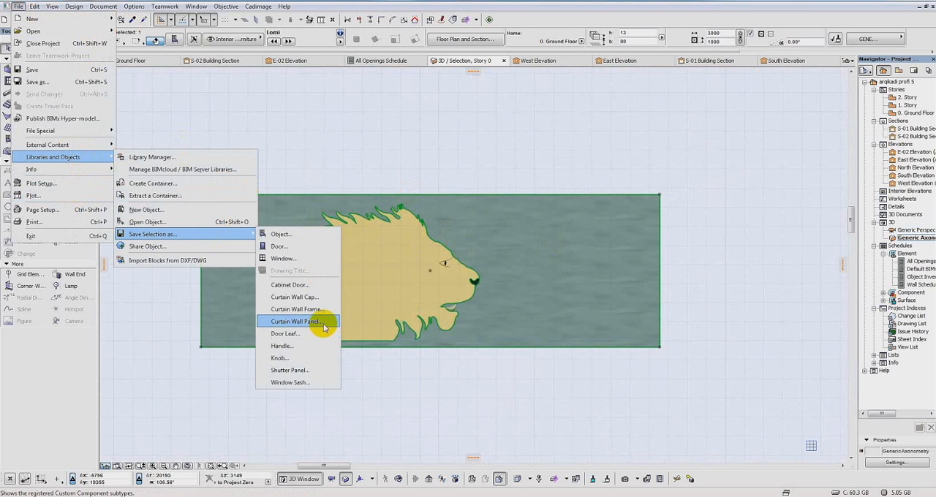
click(311, 322)
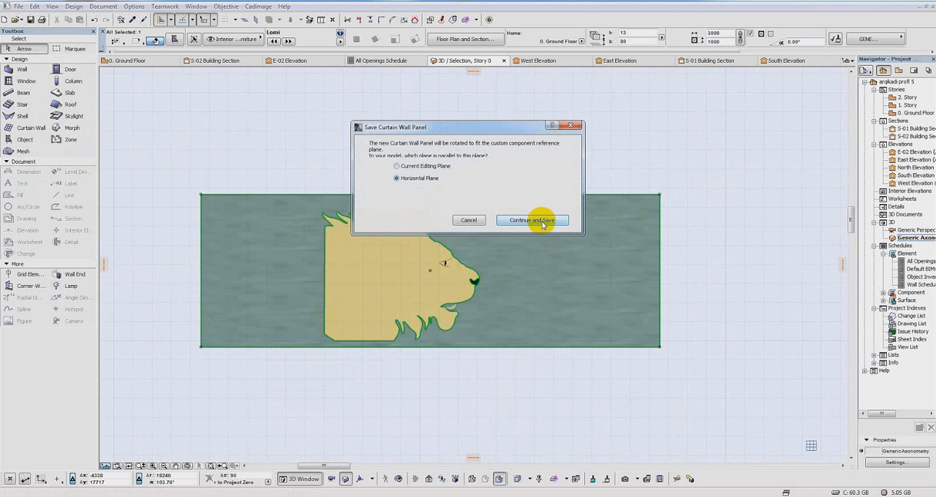
click(542, 224)
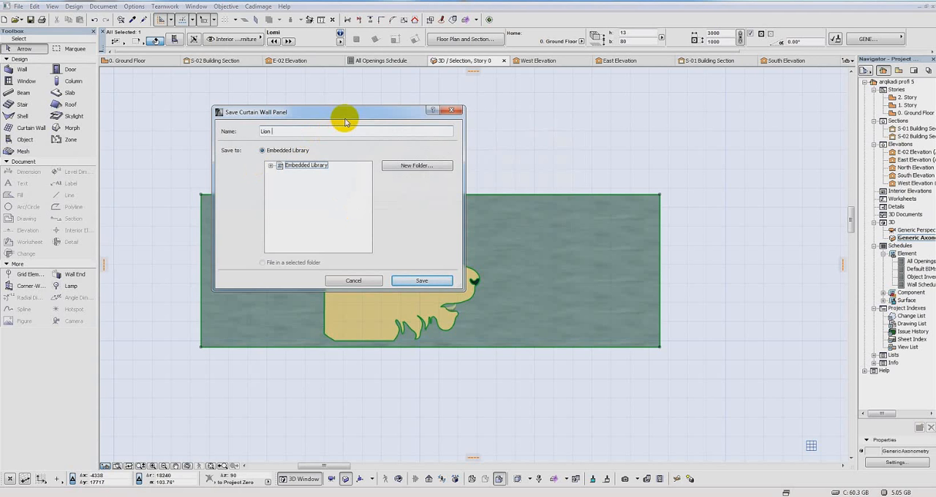
click(422, 281)
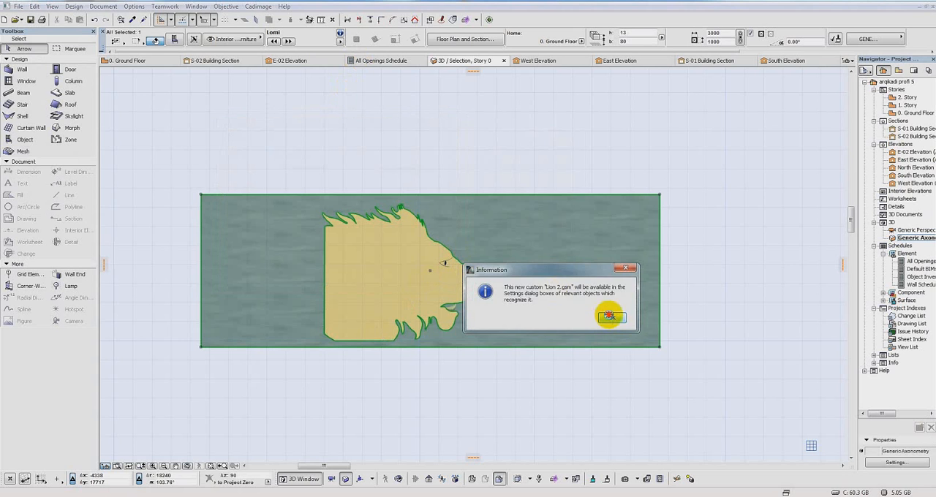
click(610, 316)
Step: Show all model elements in 3D again
scroll(595, 173, down, 5)
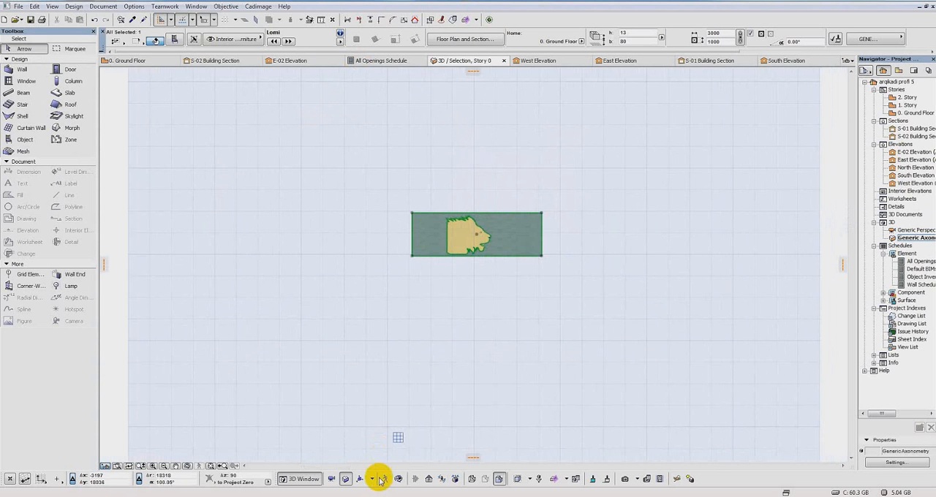
click(527, 482)
scroll(538, 318, down, 3)
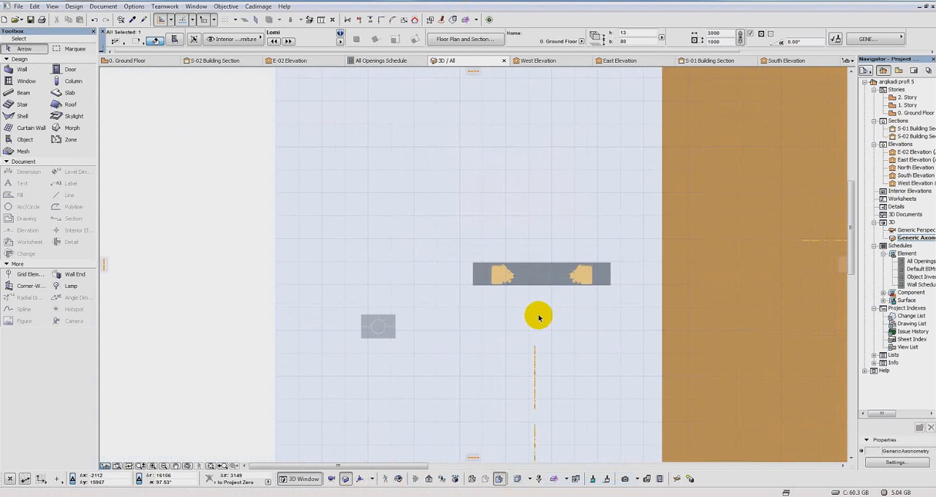
middle_drag(602, 313, 391, 195)
scroll(430, 209, down, 3)
scroll(448, 161, down, 2)
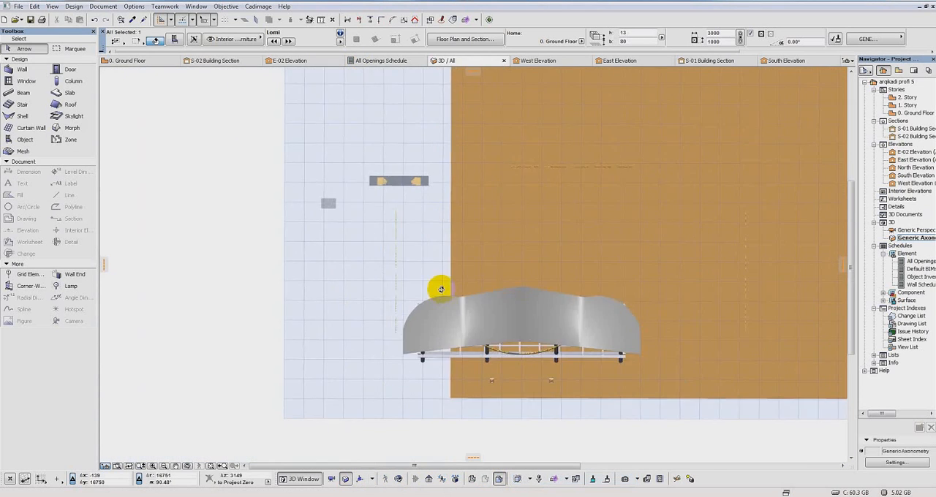
Step: Open the curtain wall of the platform's short end railing containing the lion panel for editing
shift+middle_drag(441, 289, 658, 155)
middle_drag(515, 349, 540, 309)
scroll(545, 271, up, 8)
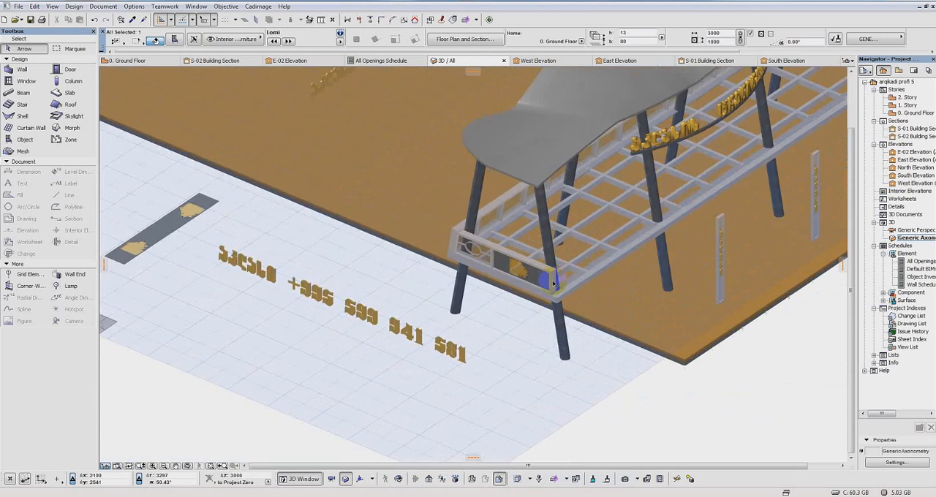
scroll(662, 230, up, 3)
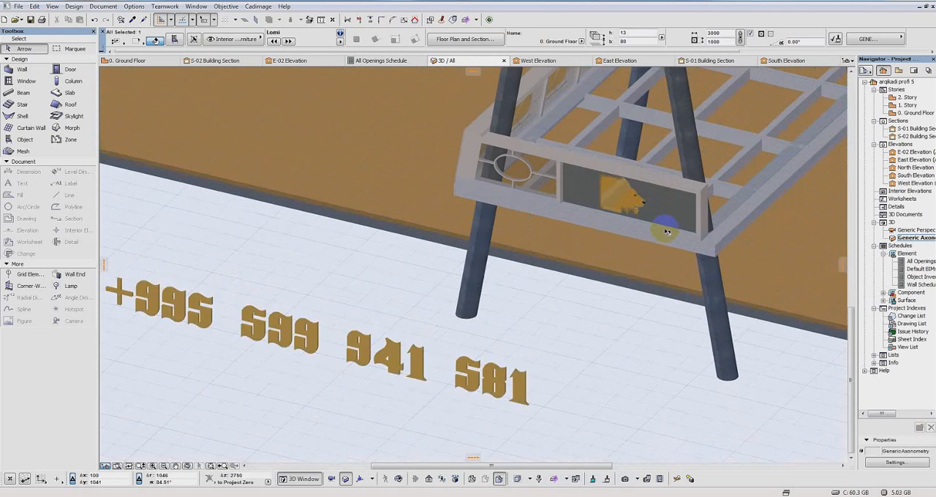
middle_drag(665, 229, 493, 395)
right_click(524, 339)
click(452, 362)
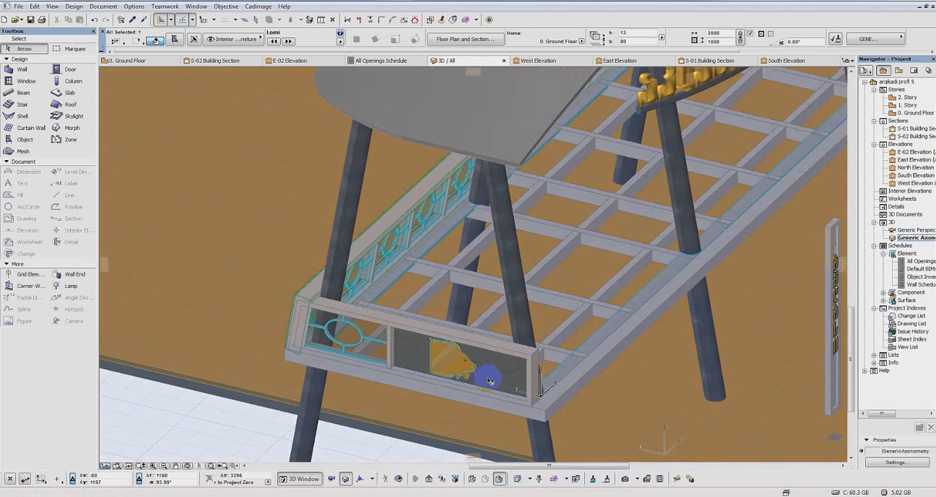
click(484, 383)
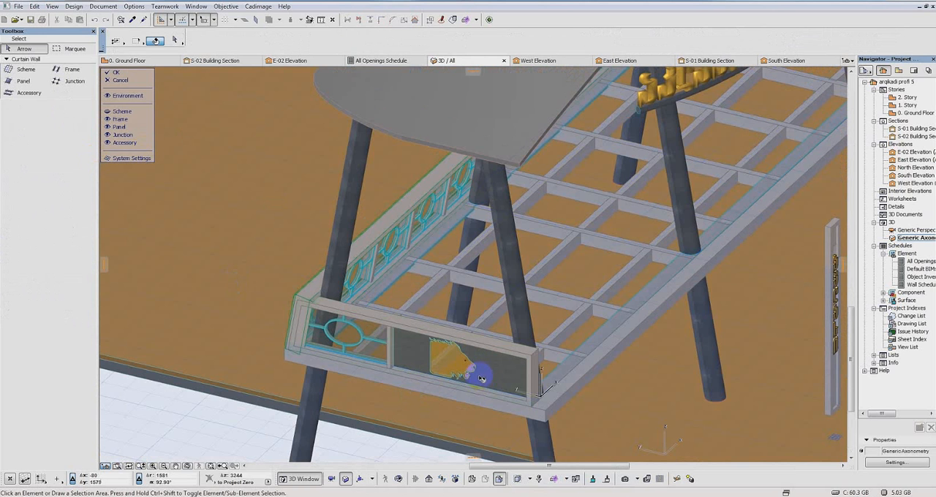
Step: Set the panel name of the short end railing's wide lion panel to "Lion 2"
click(482, 378)
click(172, 40)
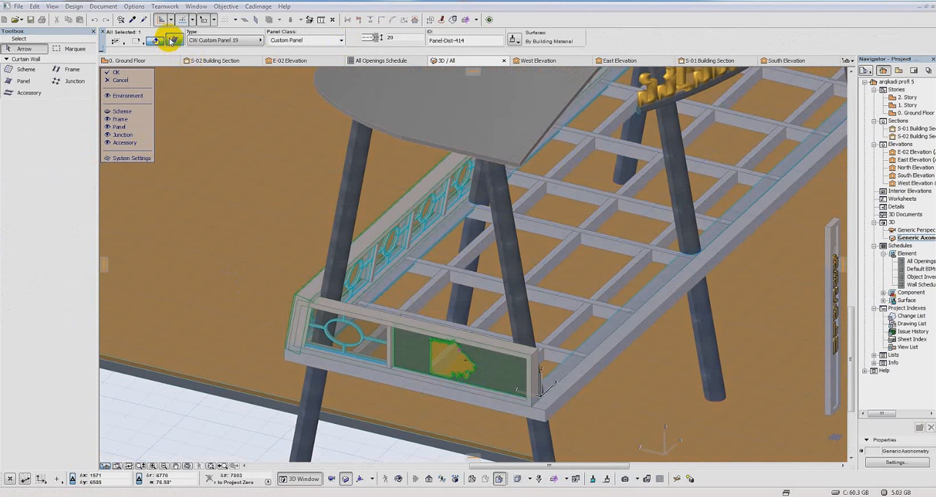
click(398, 94)
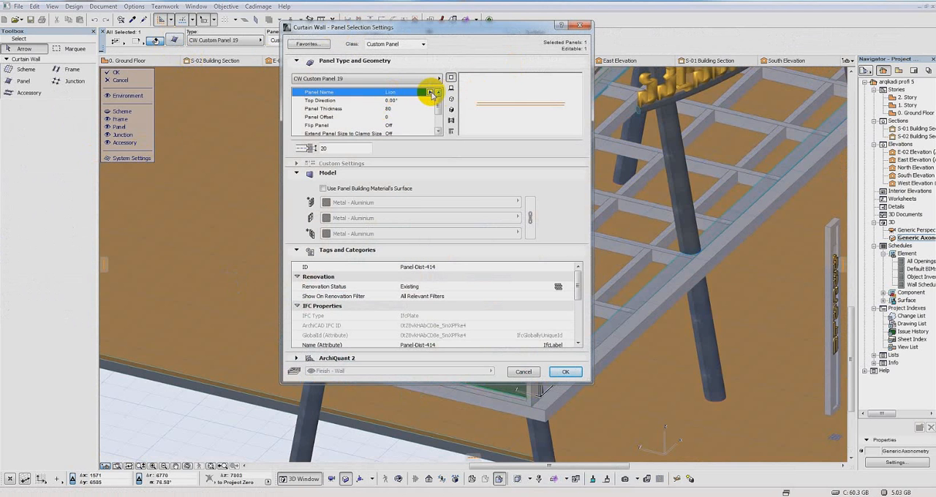
click(451, 109)
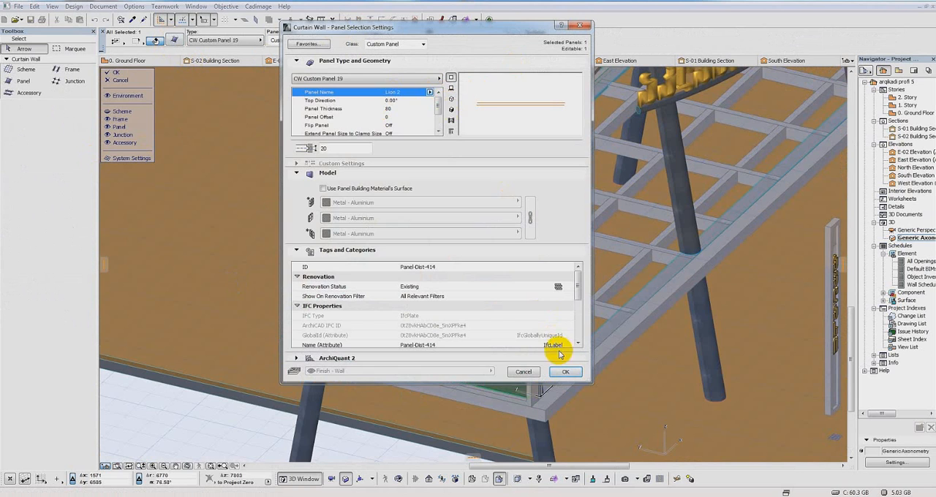
click(567, 373)
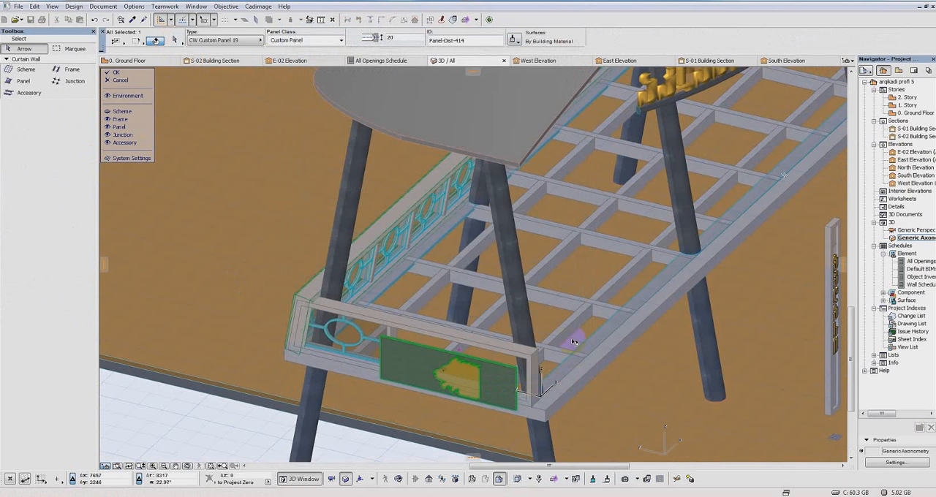
Step: Examine the replaced lion panel's position against the railing frame and review its panel settings without changing them
shift+middle_drag(574, 342, 448, 341)
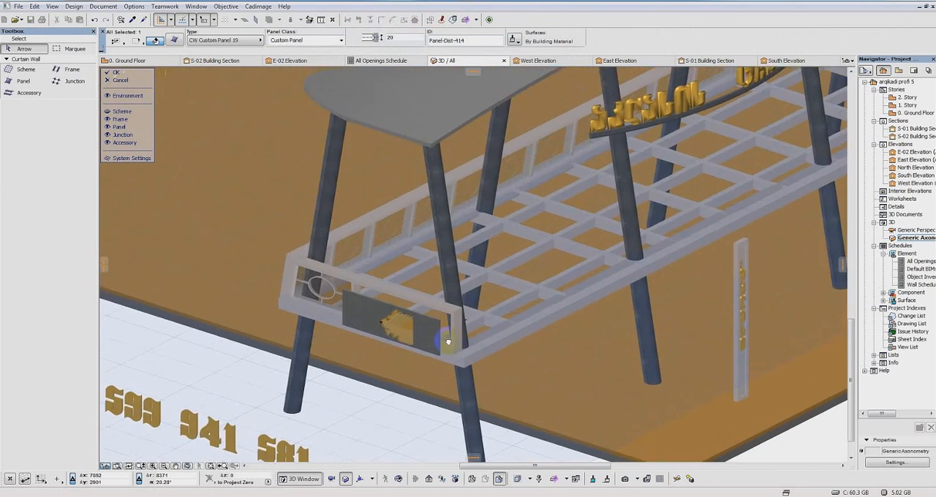
scroll(447, 341, up, 5)
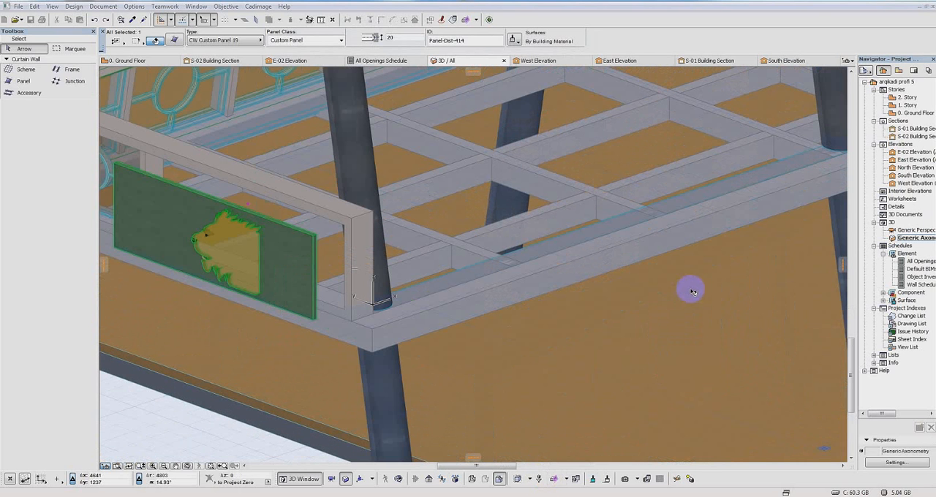
click(173, 41)
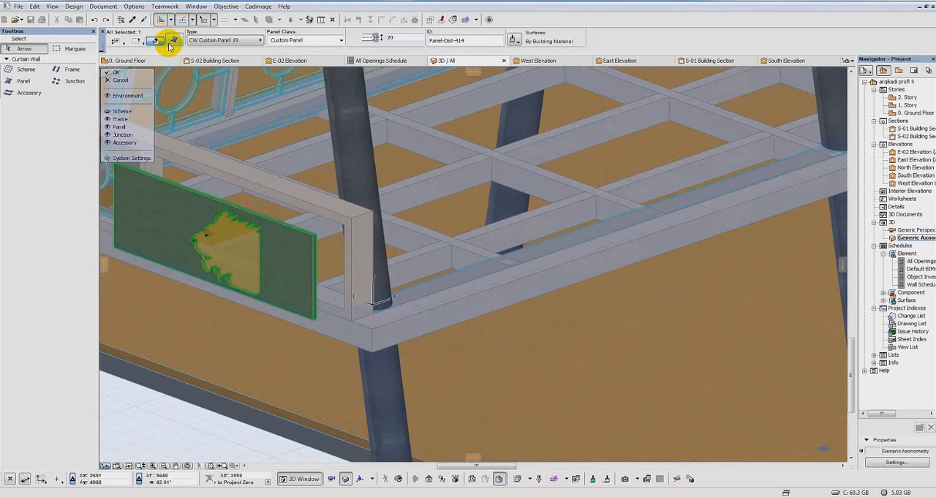
click(174, 41)
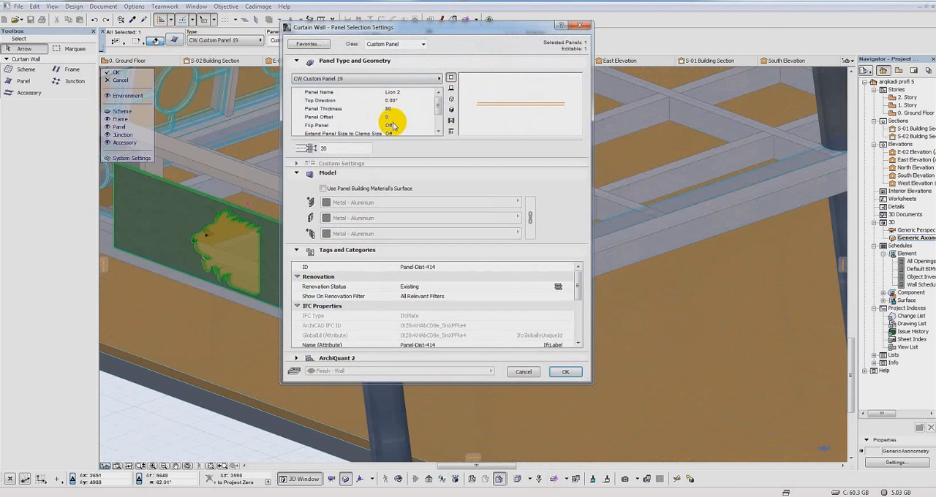
click(524, 372)
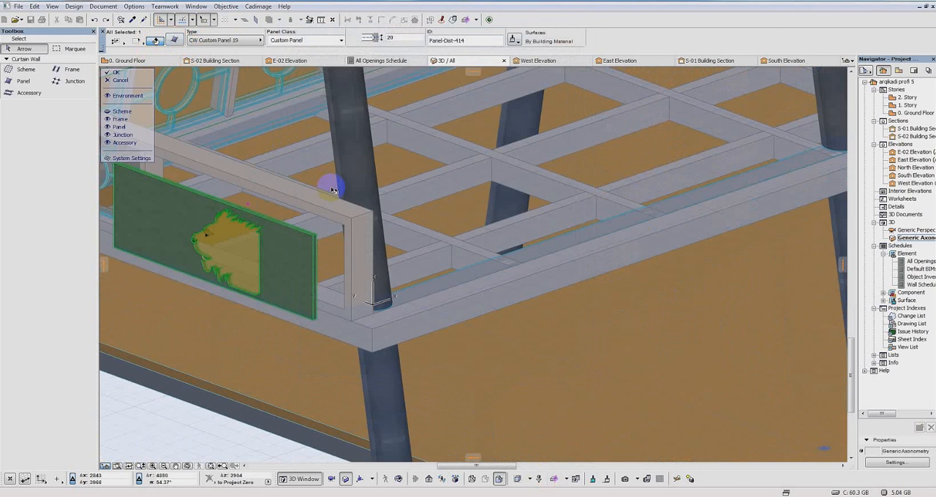
Step: Measure the offset from the lion panel's lower outer corner to the railing's corner post
click(321, 21)
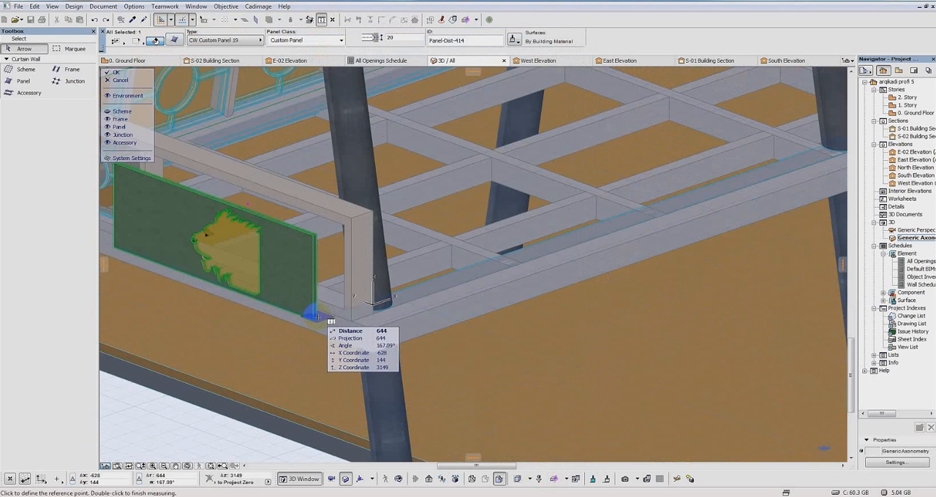
click(314, 317)
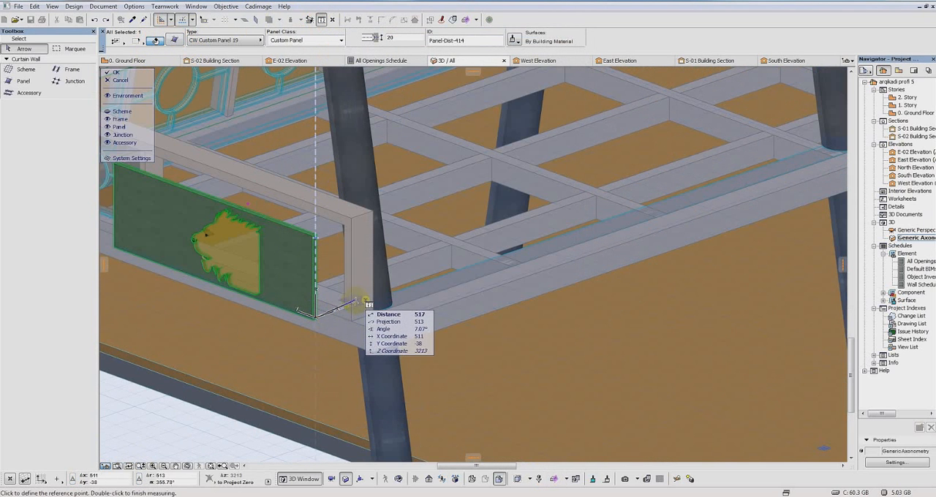
key(Escape)
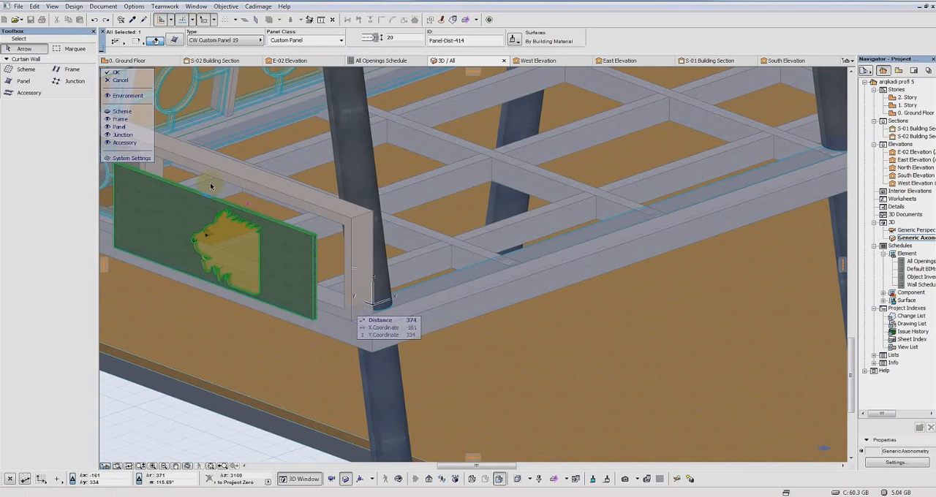
Step: Set the panel offset of the short end railing's "Lion 2" panel to -470 to shift it into the frame
click(176, 38)
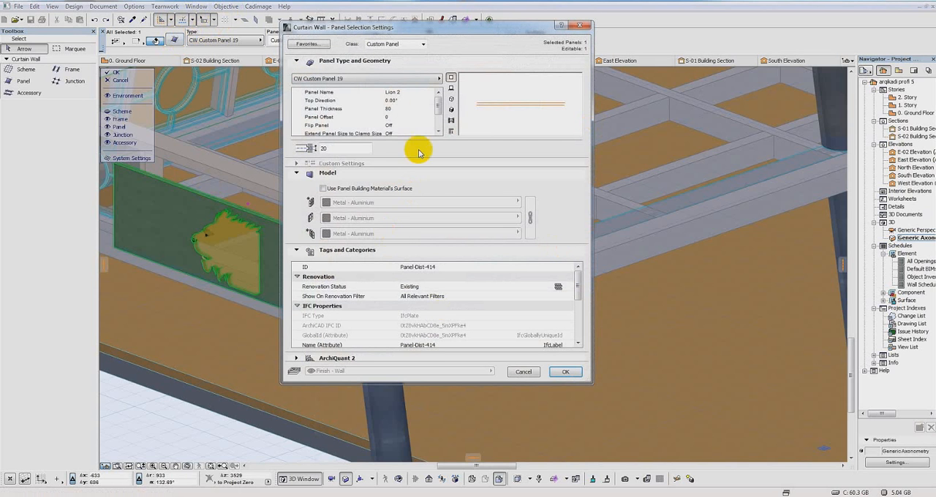
click(389, 118)
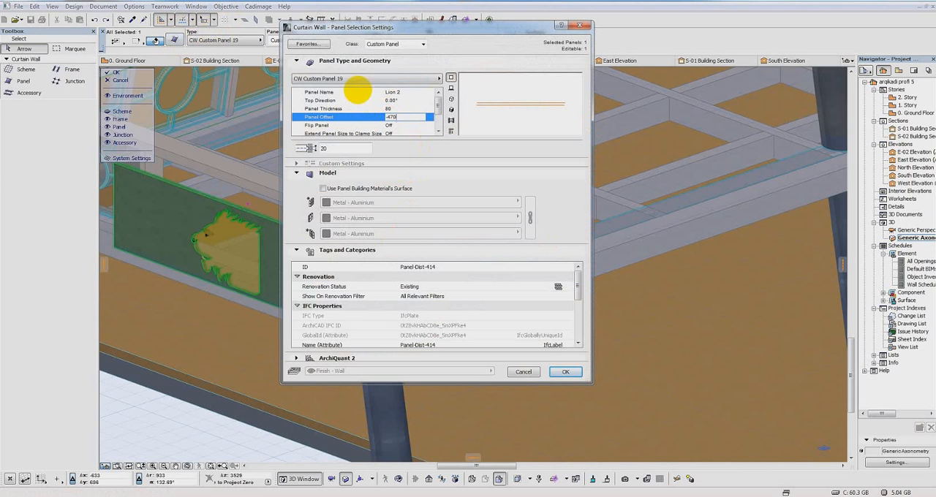
key(Return)
scroll(370, 197, down, 2)
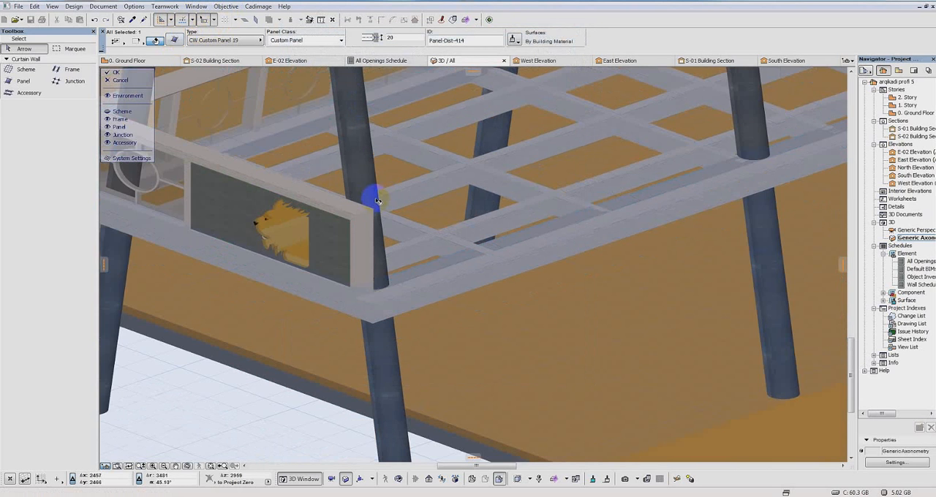
scroll(381, 226, down, 3)
key(Escape)
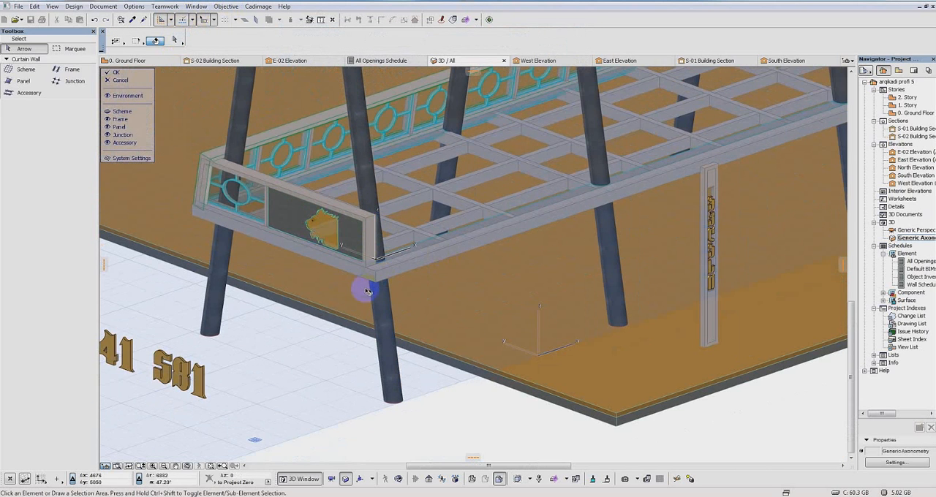
Step: Finish editing the lion railing's curtain wall, keeping the panel changes, with the platform's opposite short end in view
scroll(350, 272, up, 5)
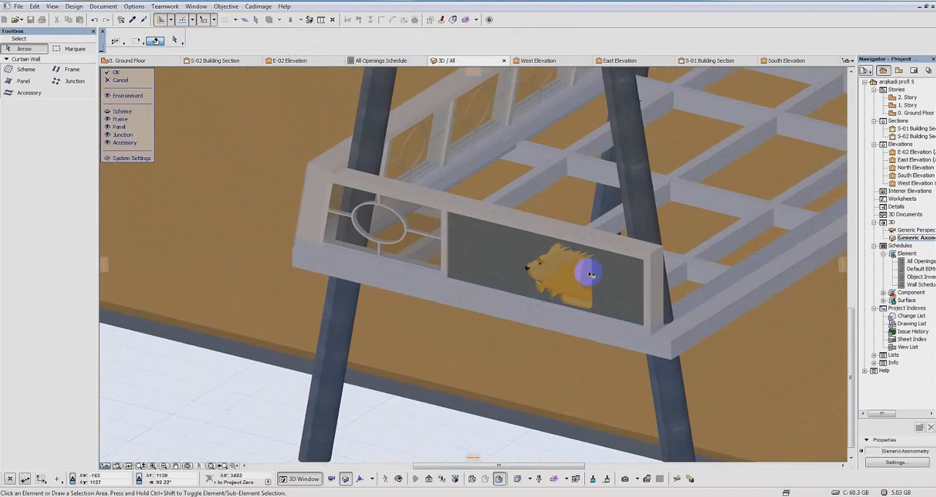
scroll(586, 274, down, 8)
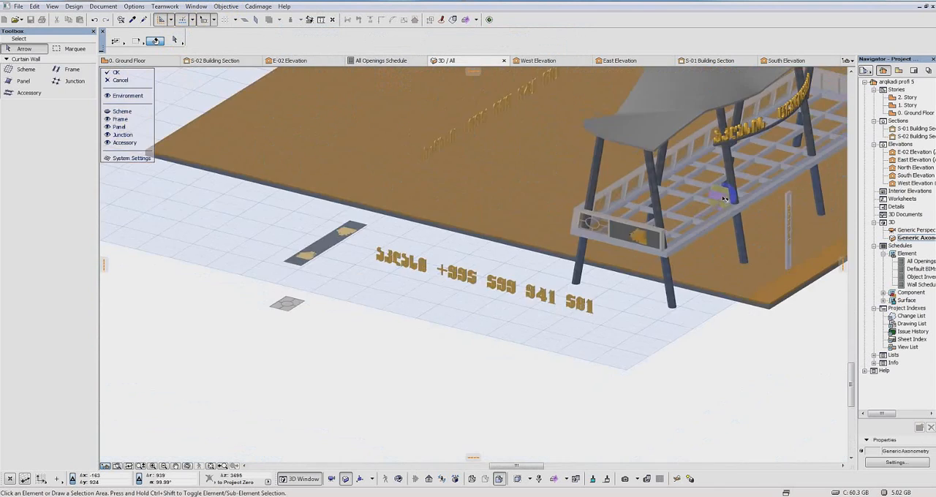
middle_drag(724, 198, 362, 231)
shift+middle_drag(596, 146, 139, 141)
scroll(375, 122, up, 8)
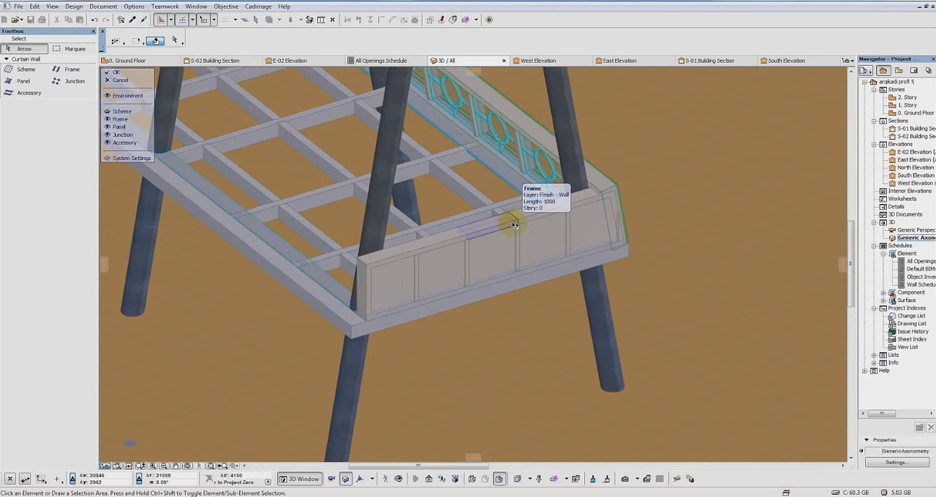
click(119, 73)
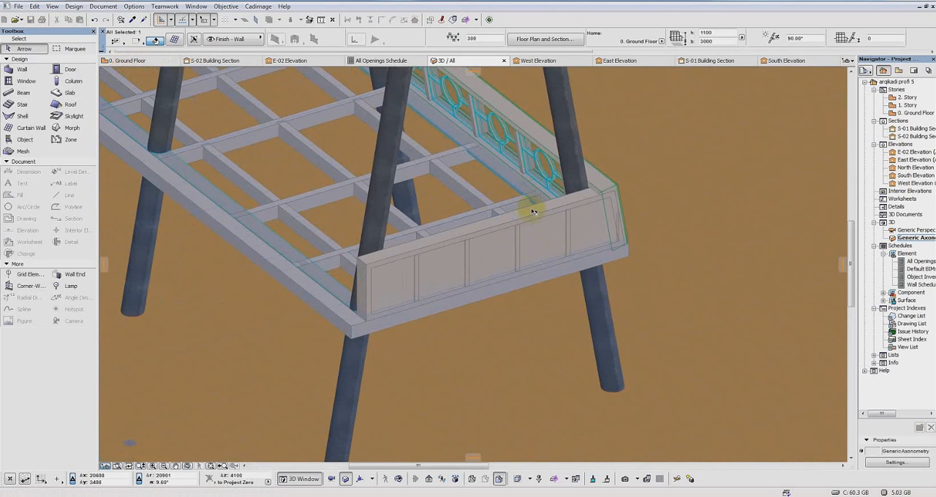
Step: Set the primary grid line size to 3000 in the scheme of the opposite short end railing's curtain wall
click(535, 216)
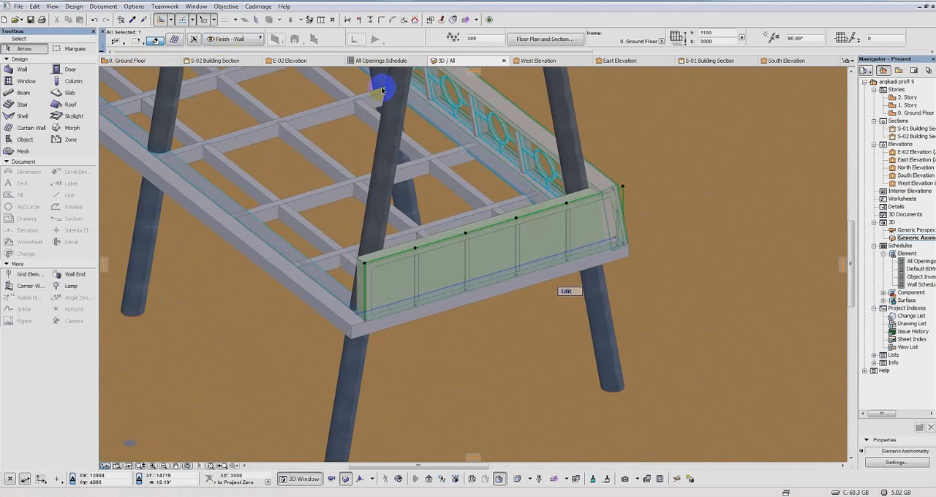
click(175, 41)
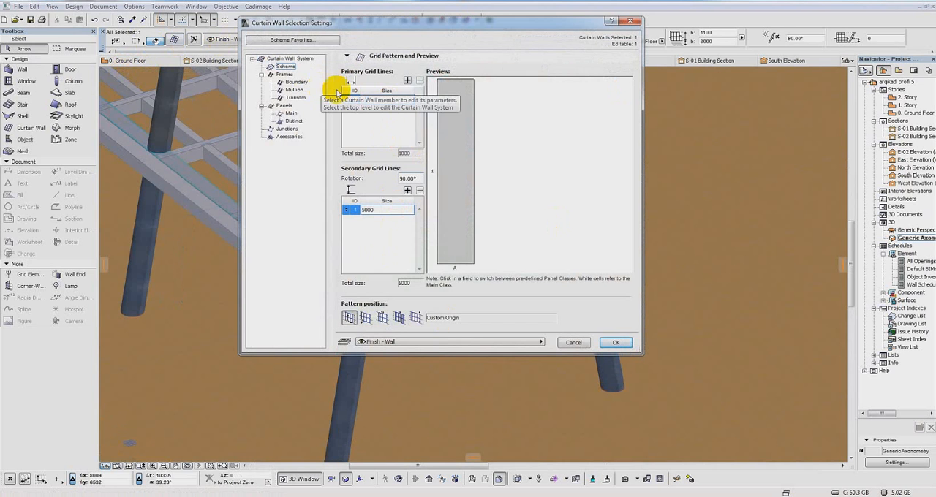
click(407, 80)
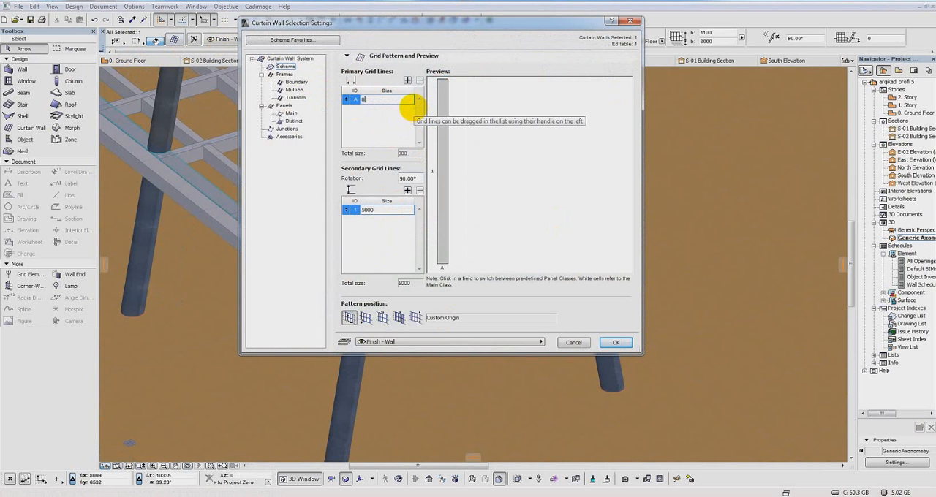
text(0)
key(BackSpace)
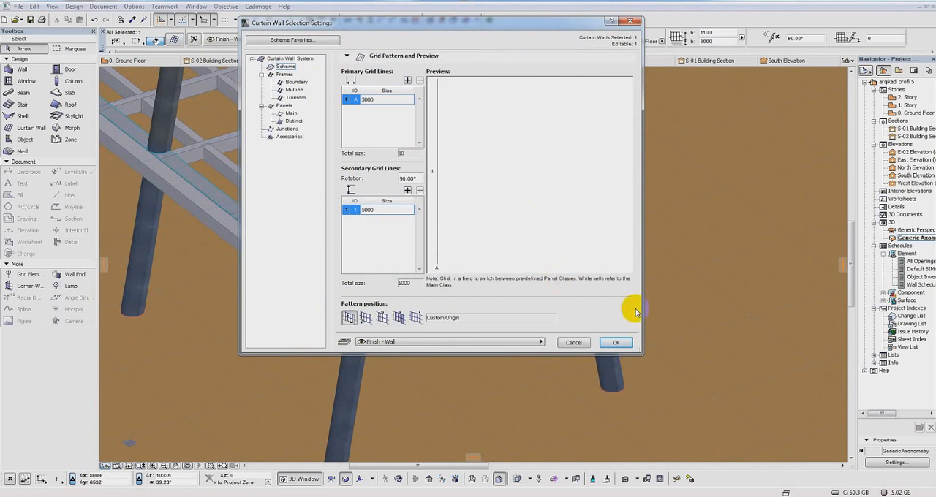
click(617, 343)
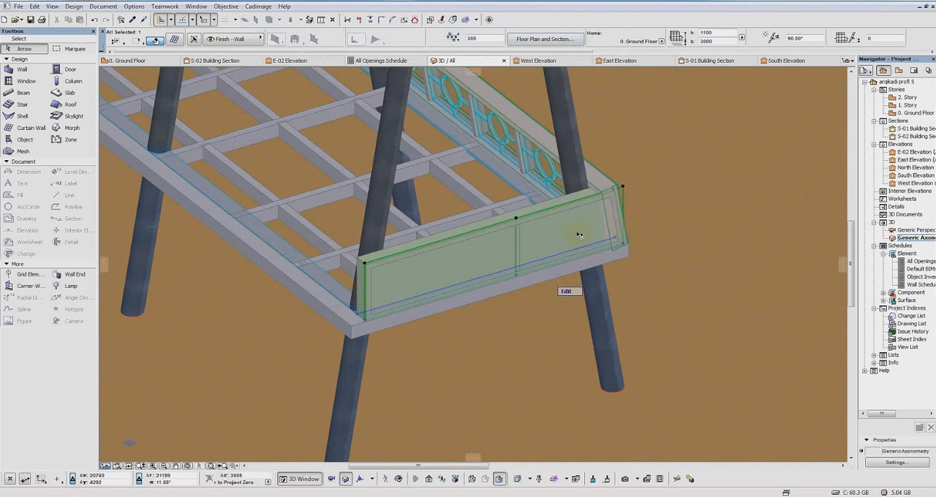
Step: Open the opposite short end railing's curtain wall for editing its individual members
middle_drag(552, 236, 520, 272)
click(535, 277)
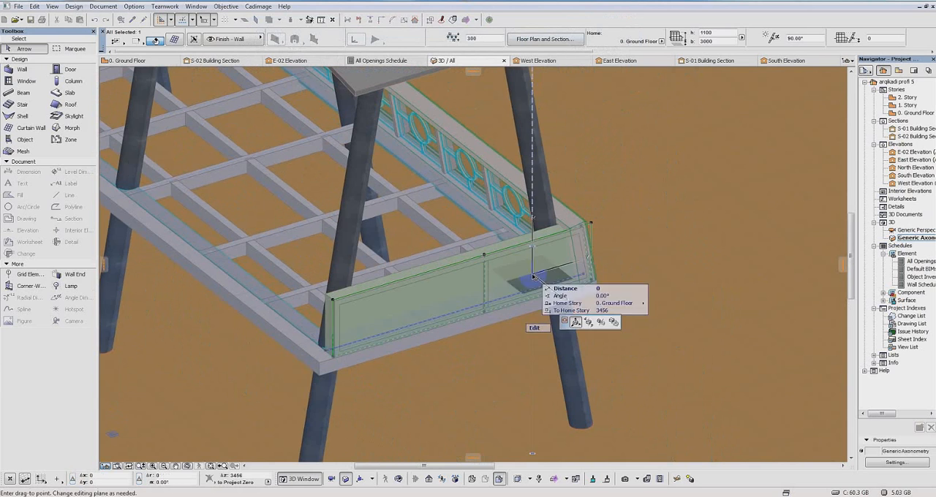
click(536, 331)
click(155, 41)
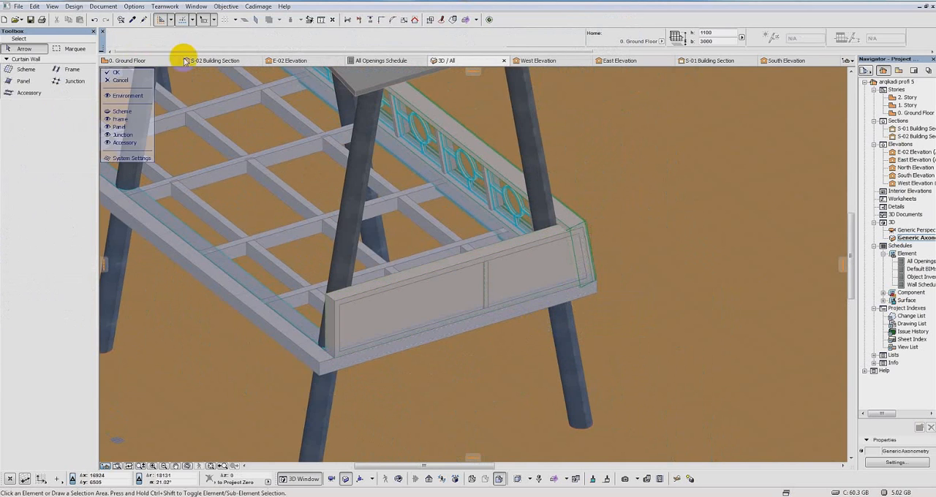